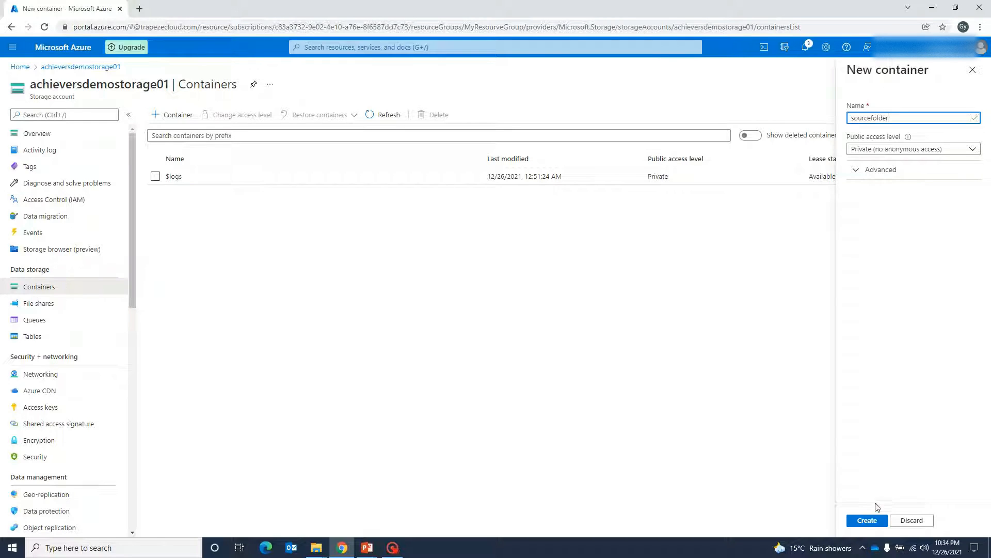
- Create the private storage container sourcefolder and open it
left_click(866, 521)
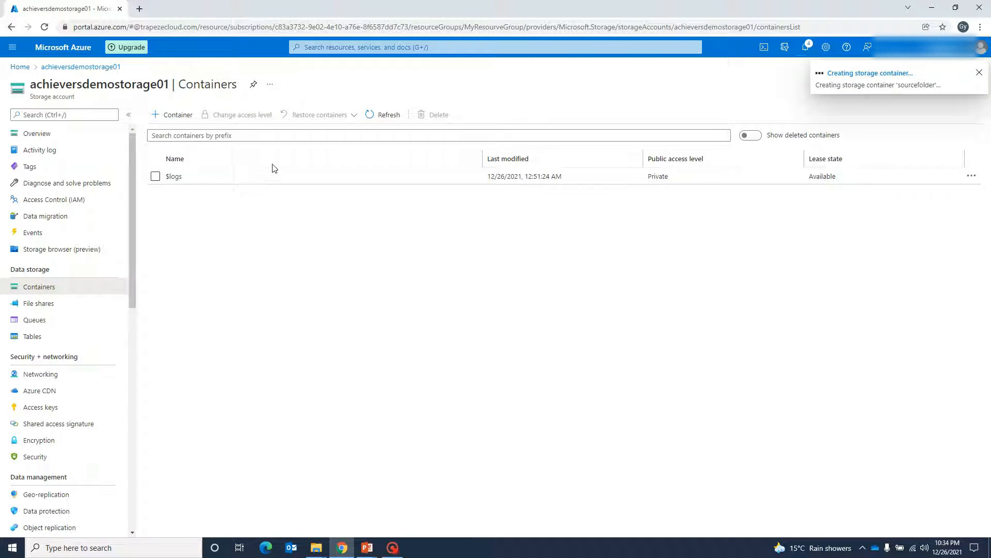
left_click(182, 193)
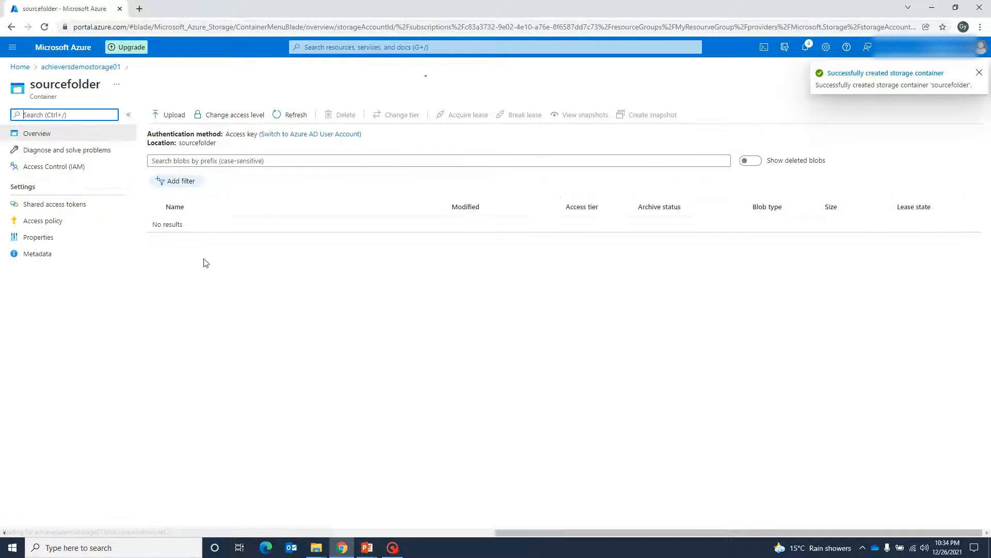
left_click(979, 73)
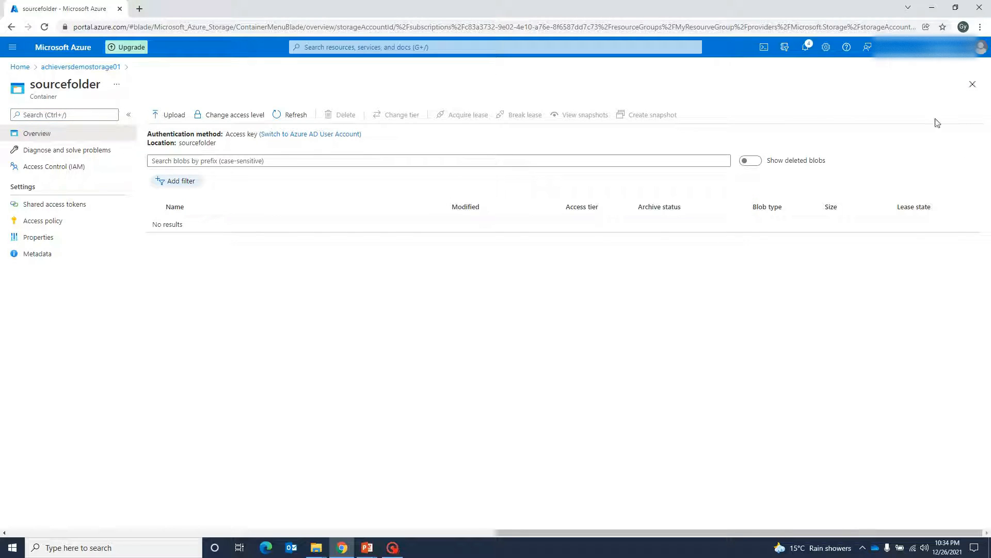
- Upload the TestData CSV file from the Desktop folder into the sourcefolder container
left_click(170, 115)
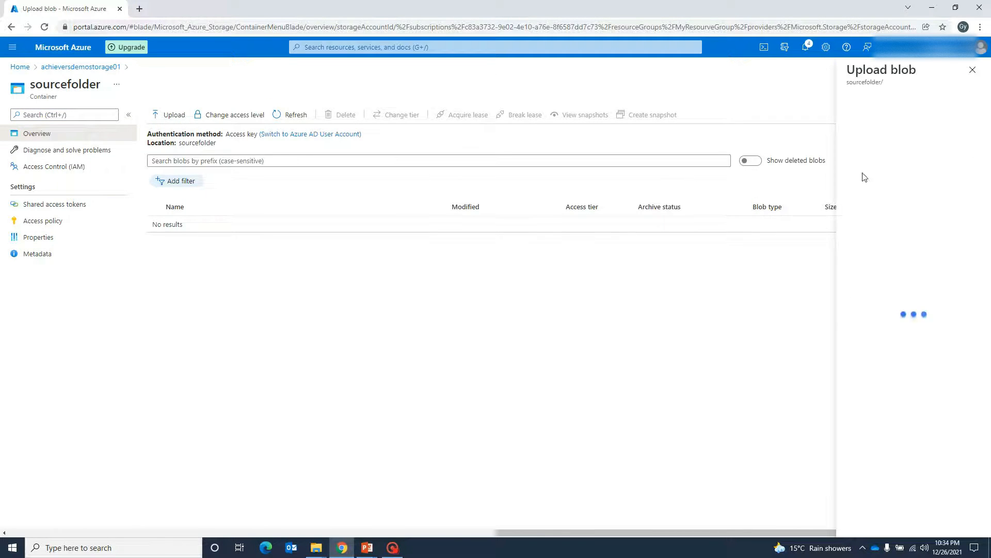
left_click(976, 113)
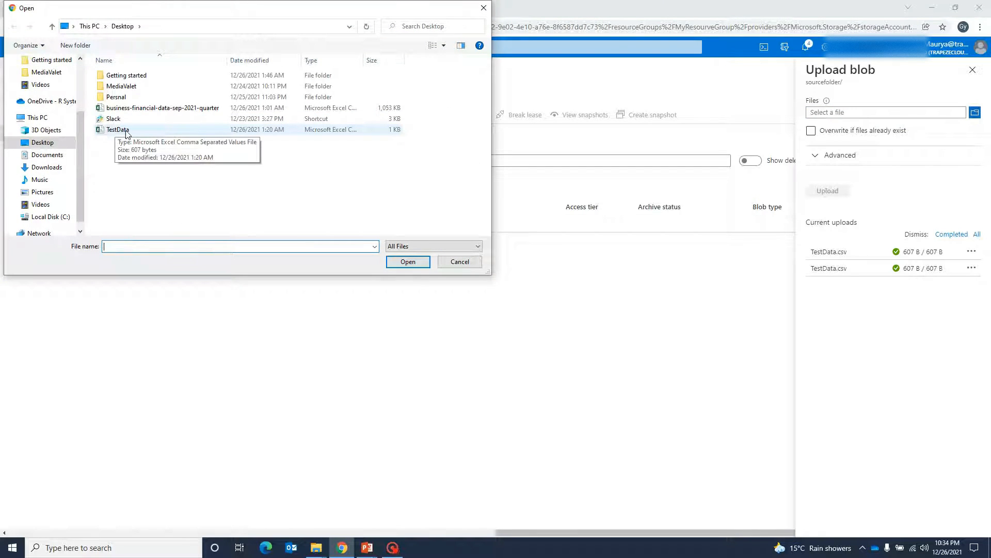
left_click(146, 131)
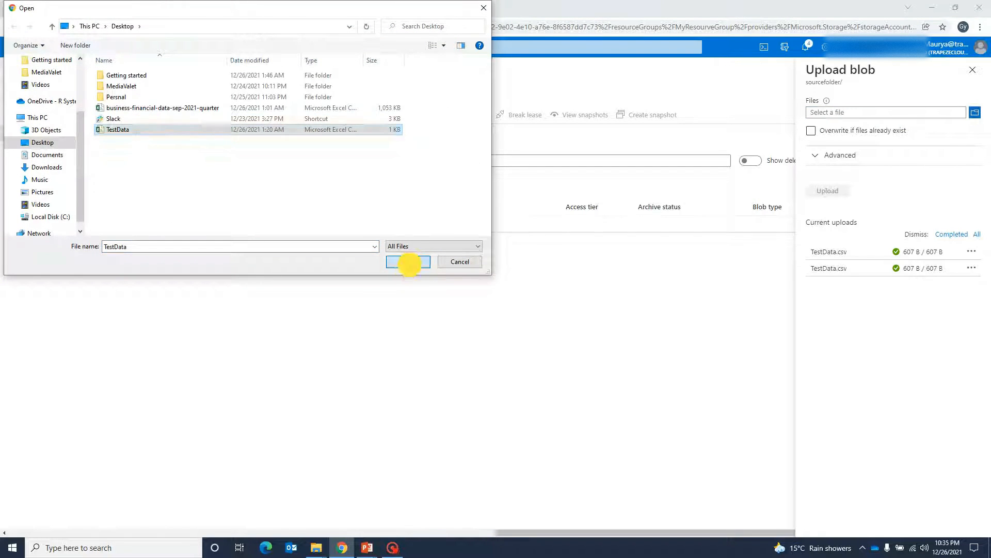
left_click(411, 264)
left_click(826, 192)
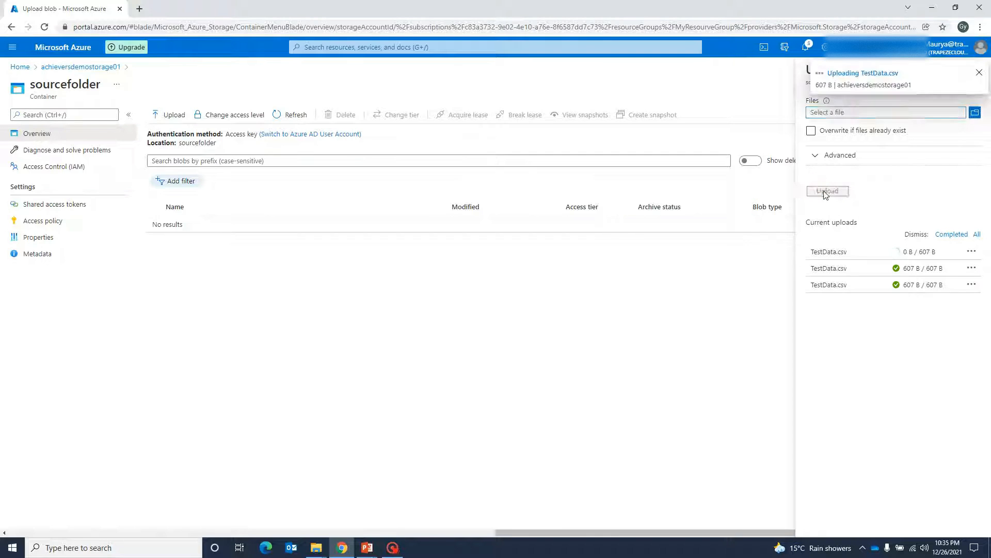
left_click(980, 72)
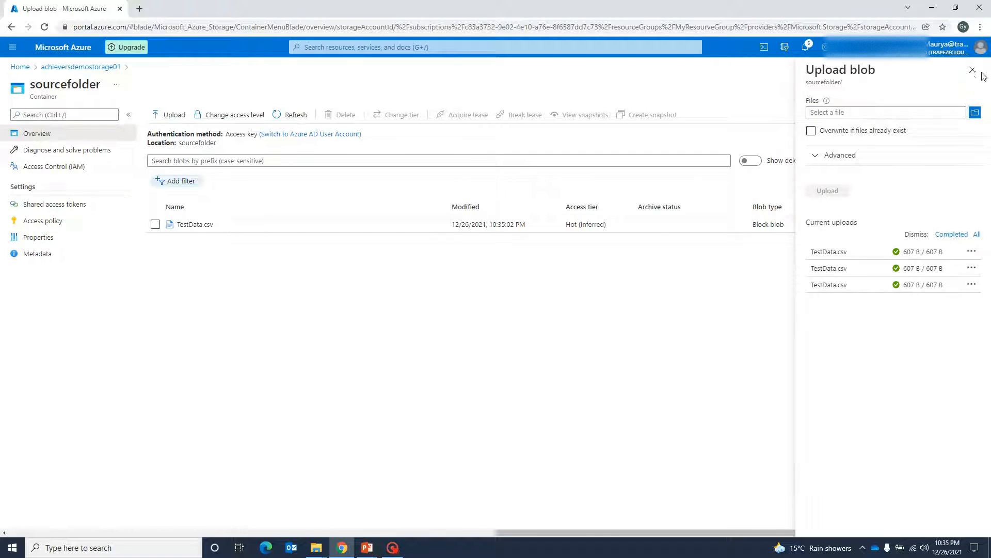
left_click(977, 69)
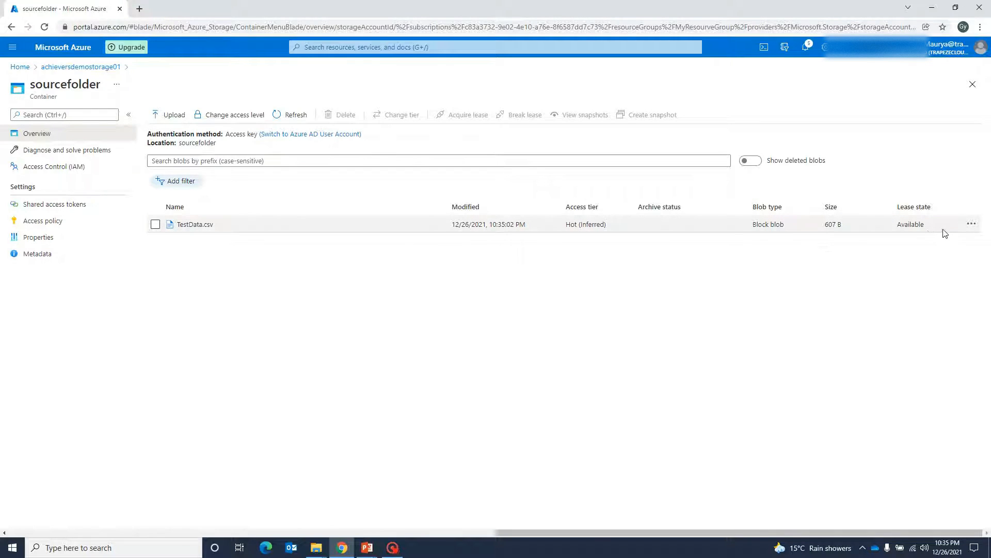
- Examine the contents and header row of the TestData.csv blob in the blob editor, then return to the container
left_click(971, 223)
left_click(901, 227)
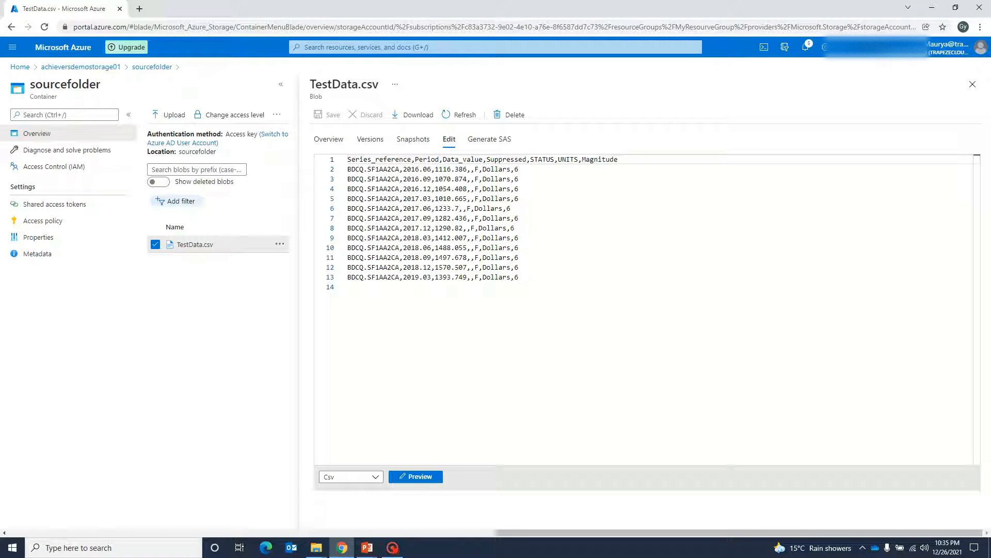
left_click_drag(618, 159, 310, 163)
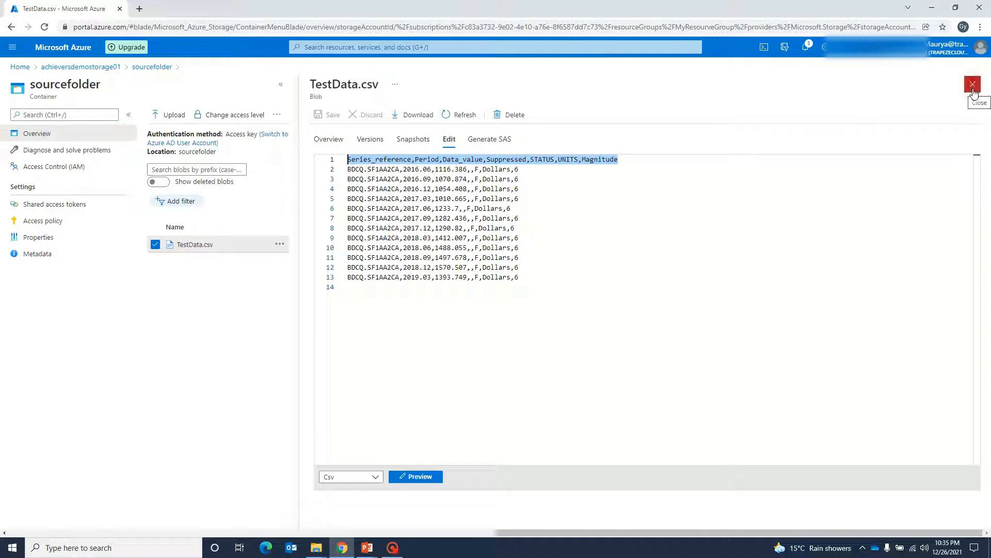
right_click(66, 12)
left_click(160, 312)
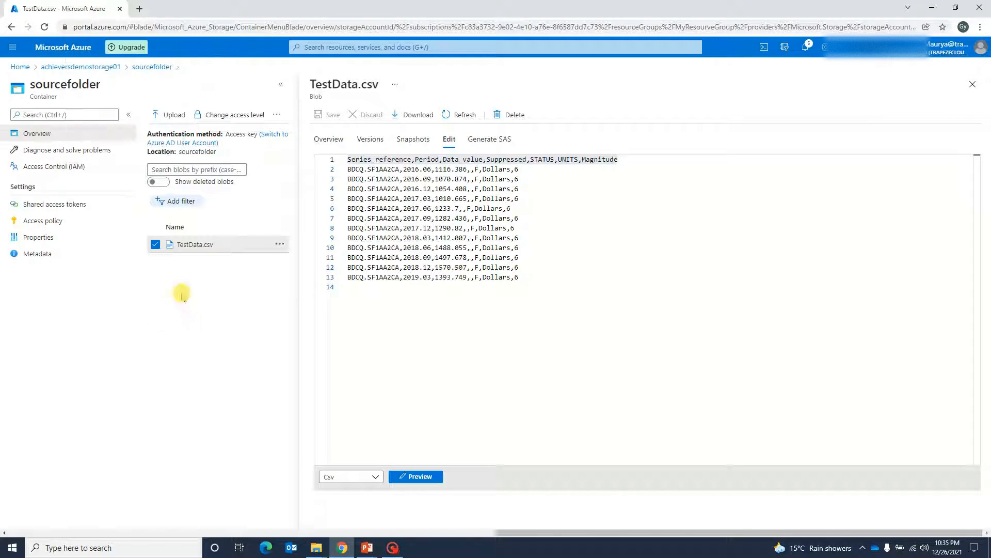
left_click(973, 85)
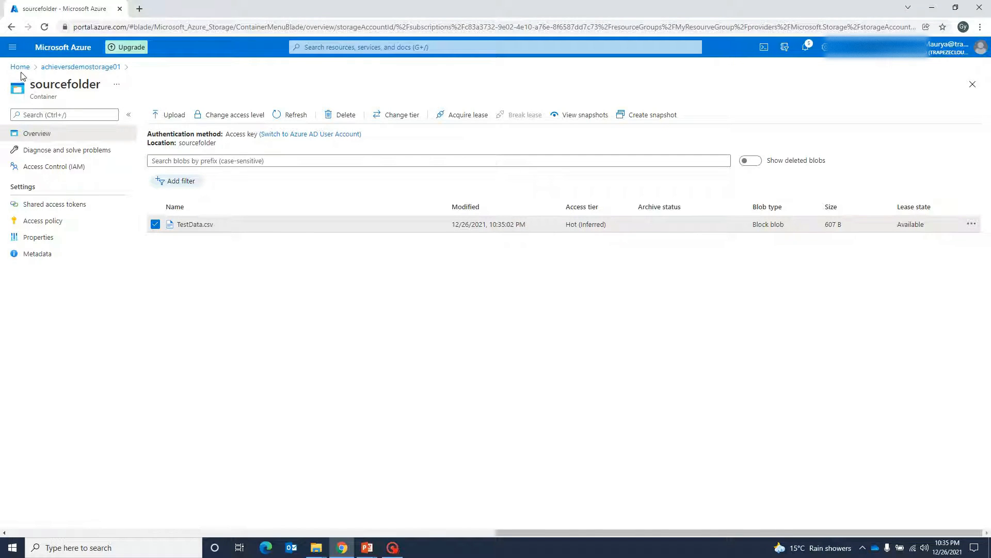
- Open Azure Data Factory Studio for the AchieversDataEngineering-ADF data factory
left_click(20, 67)
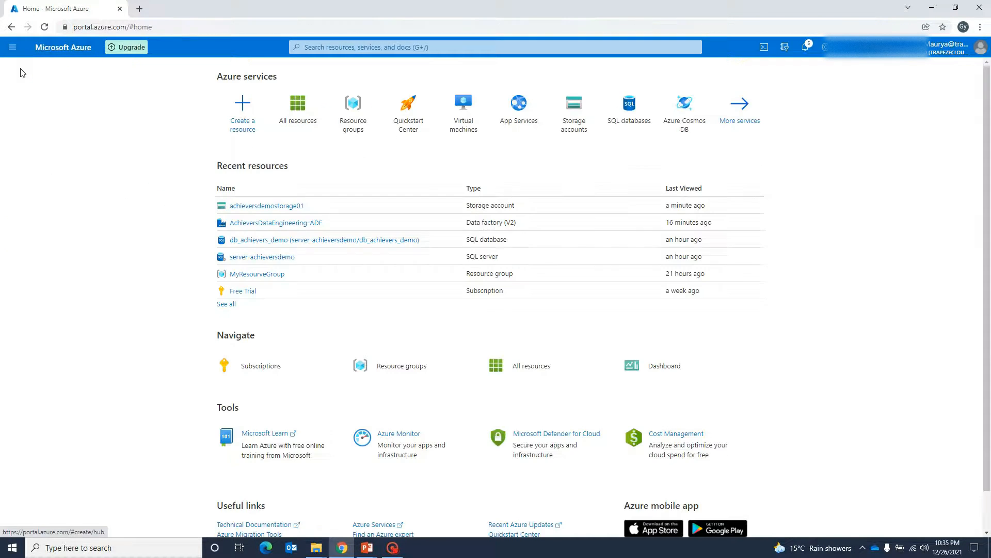
left_click(256, 223)
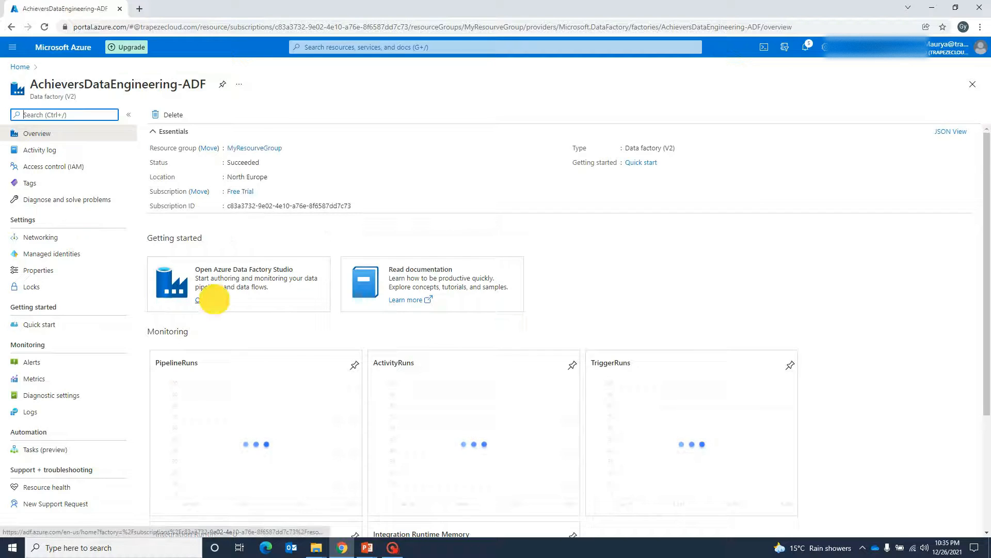
left_click(213, 299)
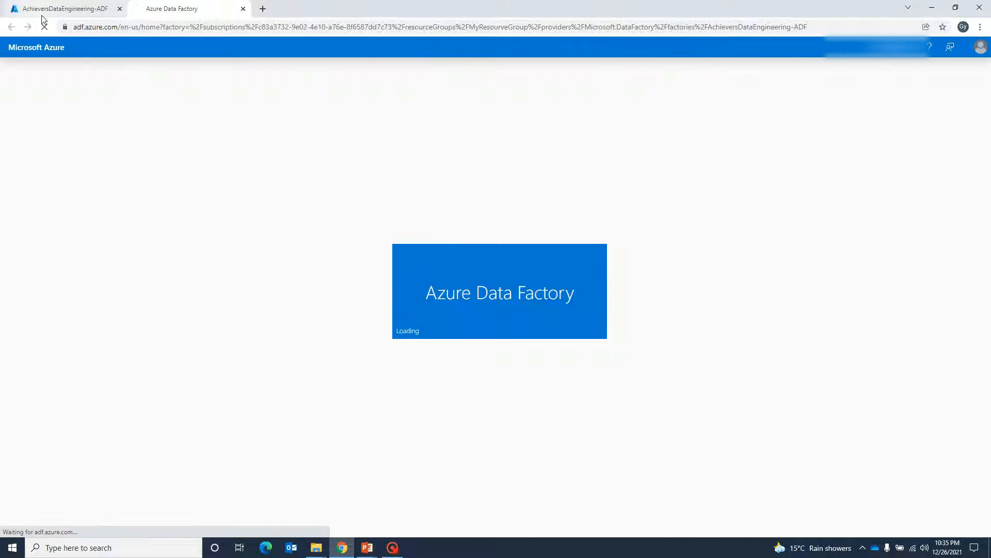
- Return to the Azure portal and open the query editor of the db_achievers_demo SQL database
left_click(36, 10)
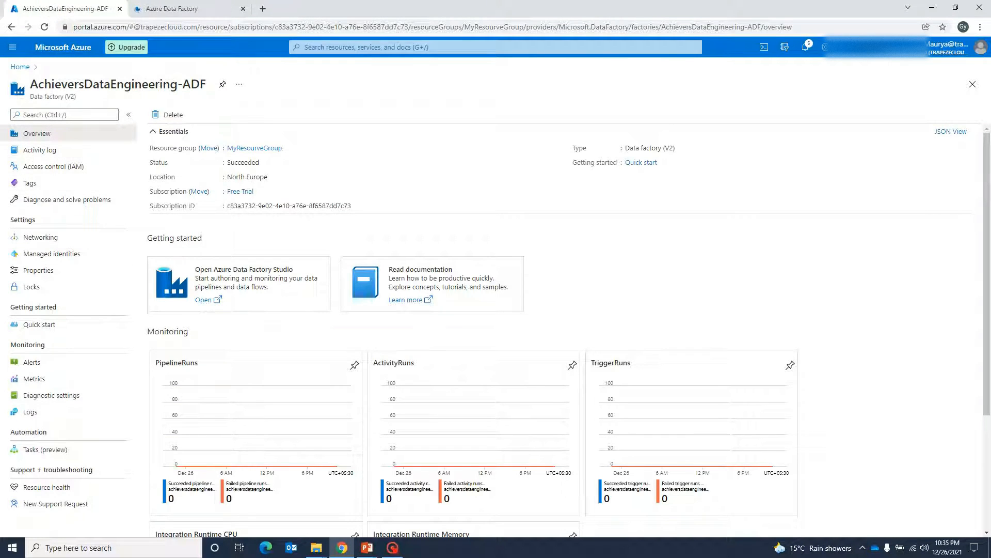
left_click(21, 68)
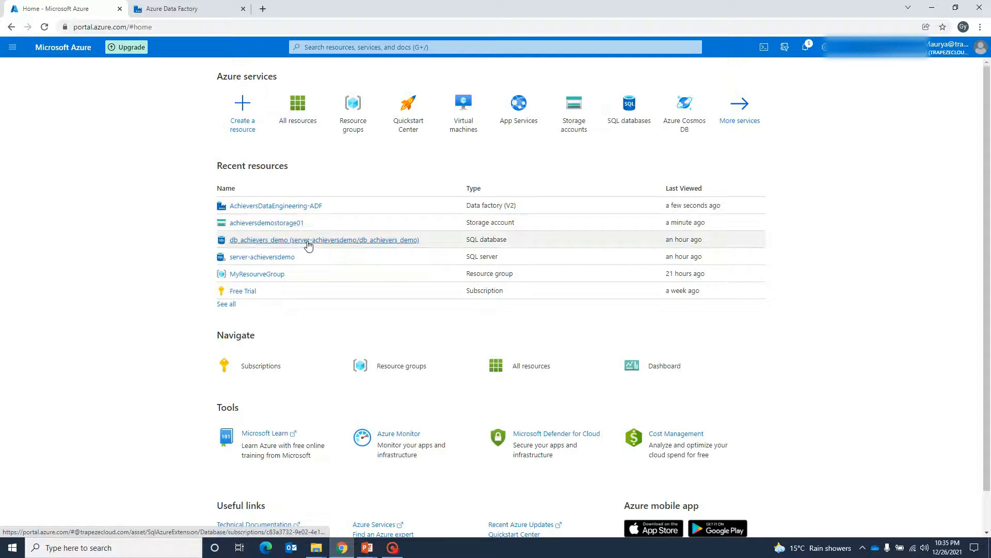
left_click(308, 240)
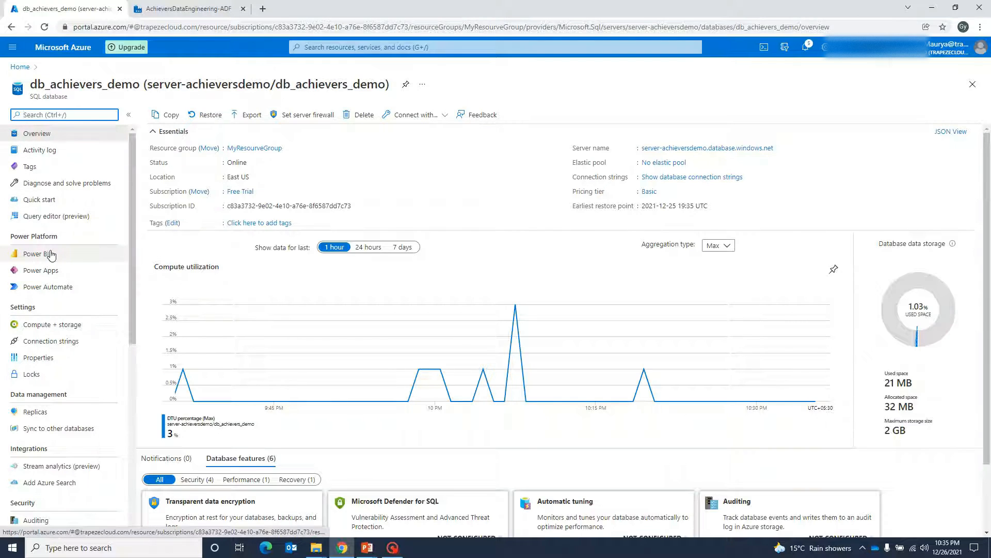
left_click(58, 215)
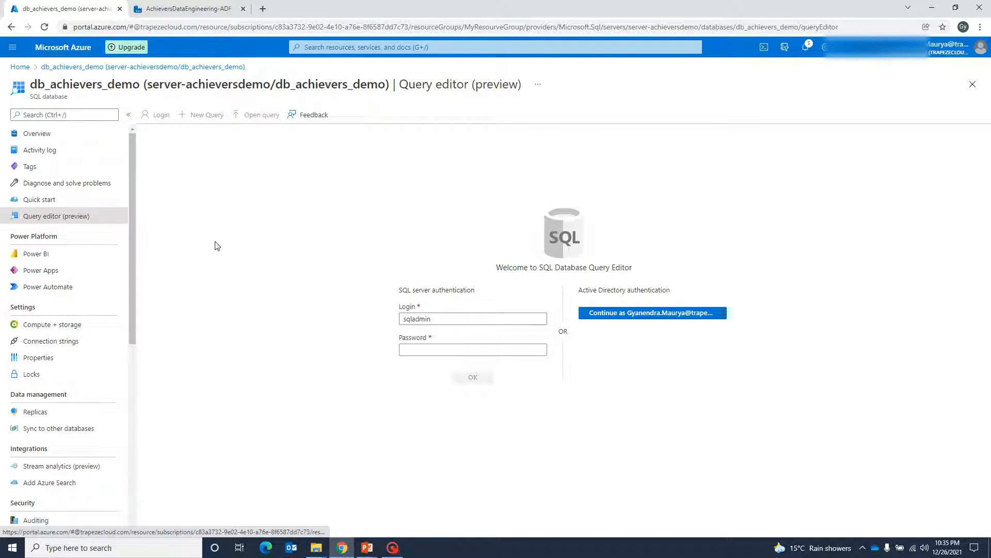
- Log in to the query editor with SQL server authentication, entering the account password
left_click(406, 352)
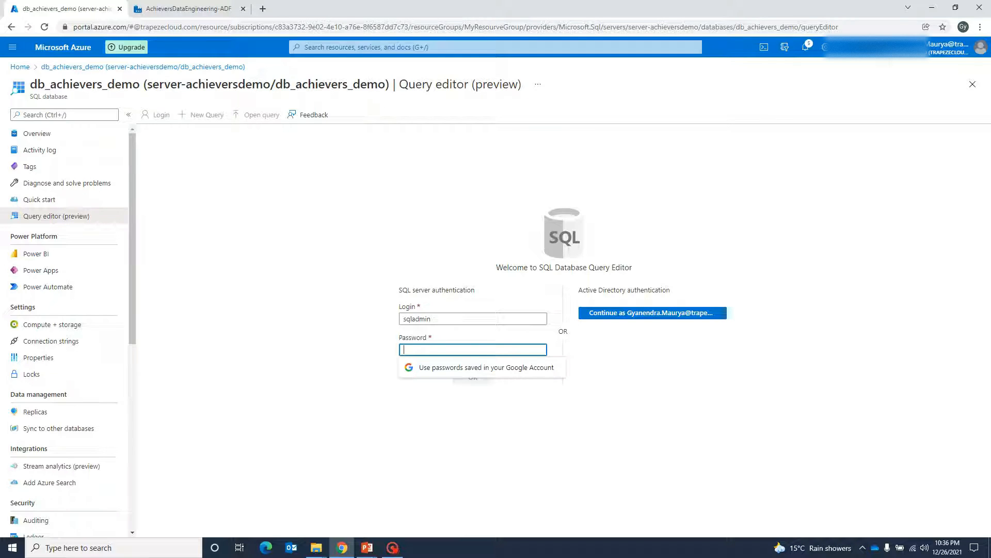
double_click(402, 318)
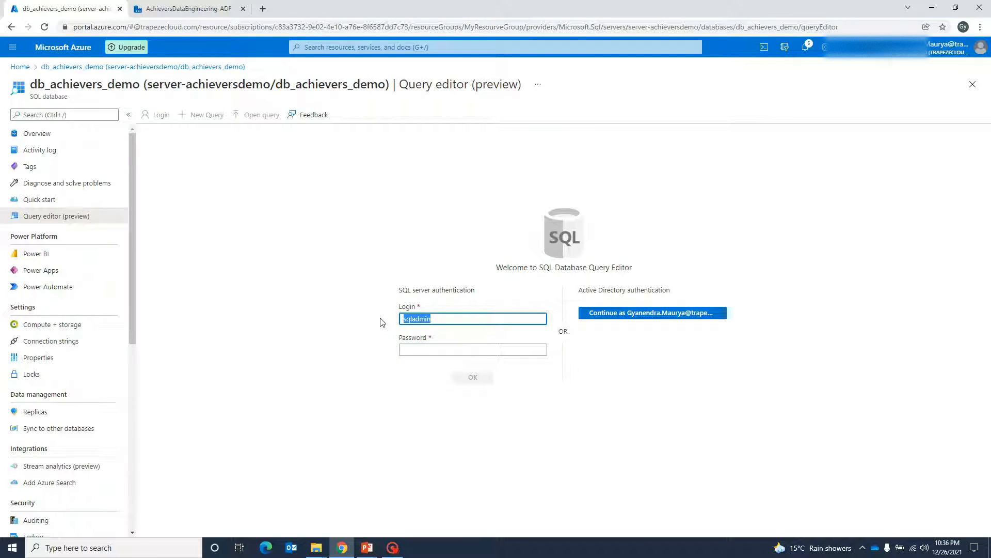
left_click(427, 350)
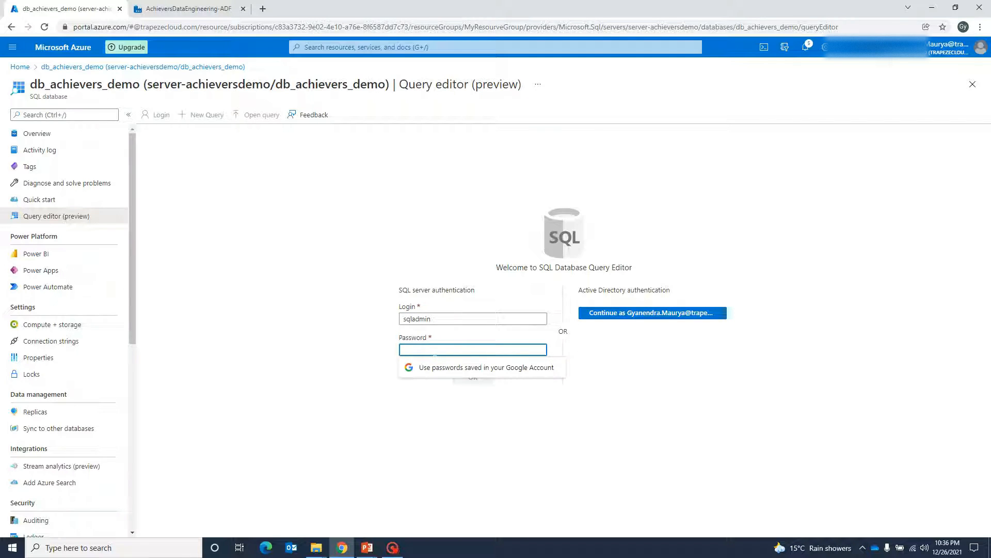
type("•")
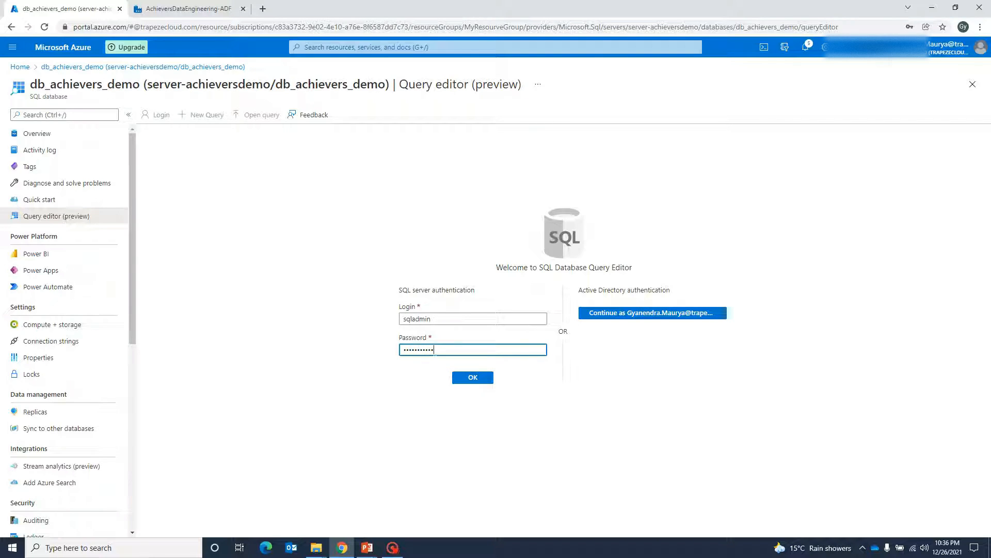
left_click(459, 378)
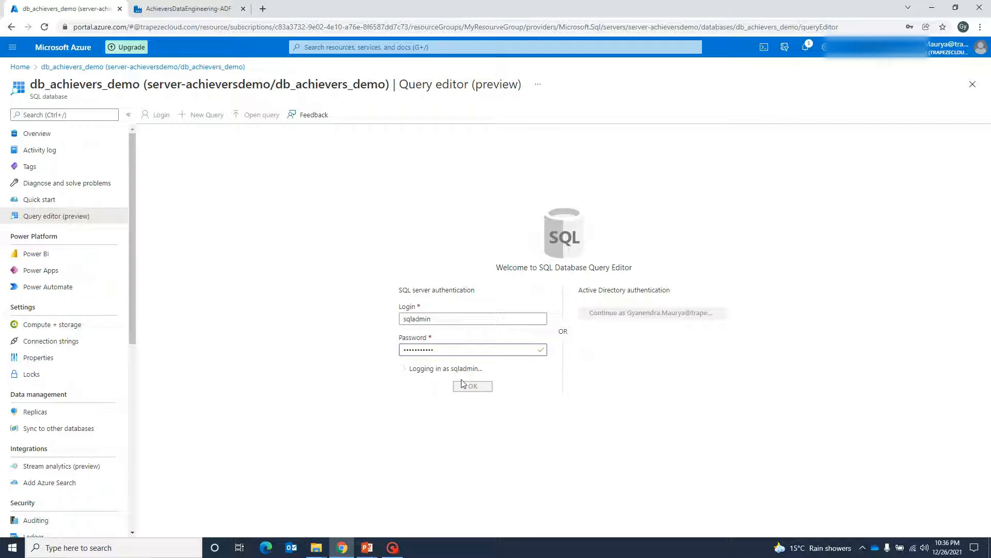
- Check that Data Factory Studio has loaded, then refresh the database objects and list the existing tables
left_click(181, 9)
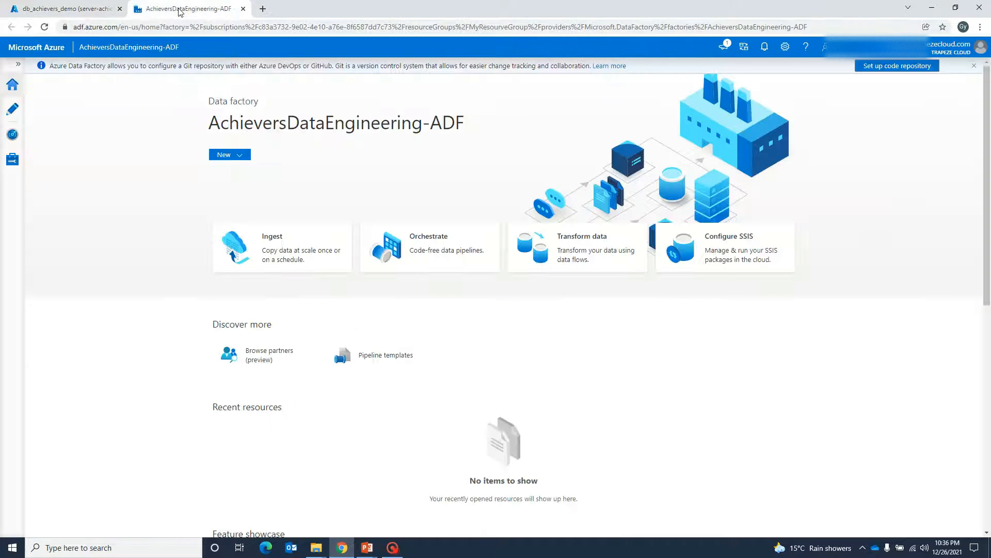
left_click(66, 10)
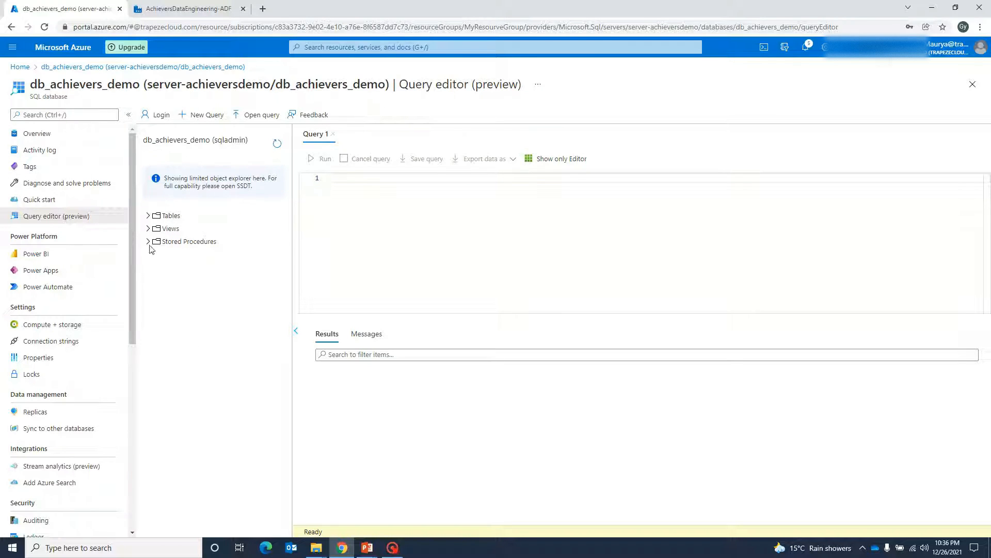
left_click(281, 141)
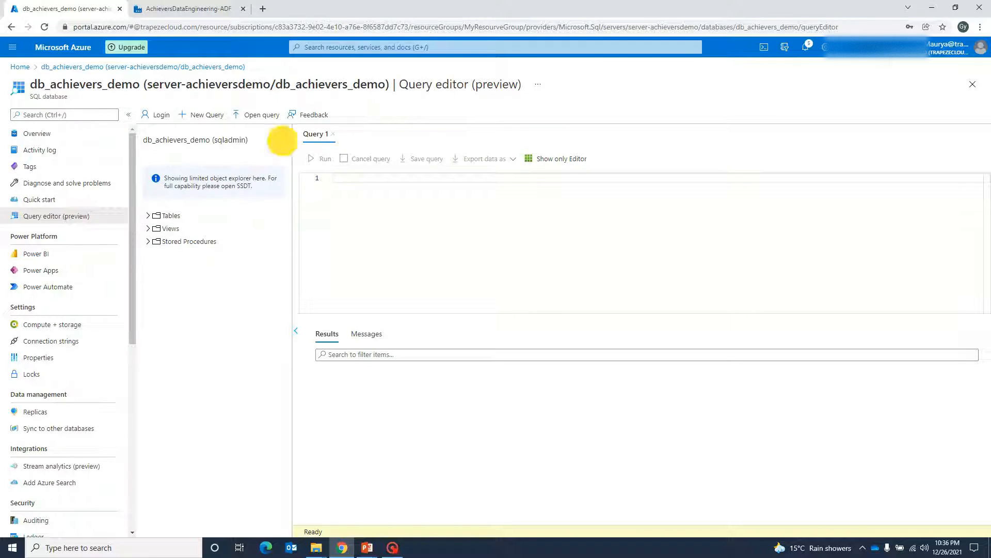
left_click(148, 217)
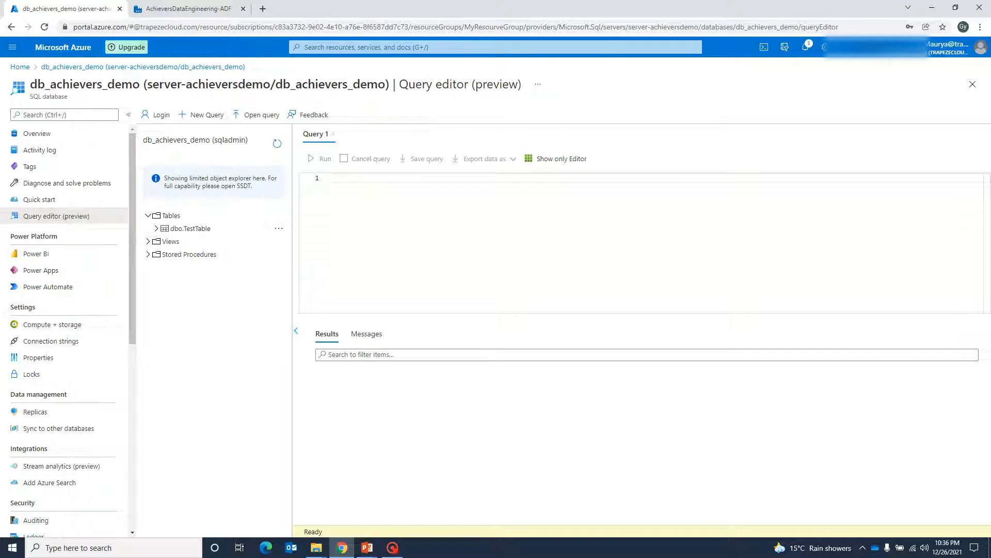
- Try to remove the test table by running the query "Drop [dbo].[TestTable]", then check the results and refresh the database objects
left_click(350, 203)
type("Drop ta")
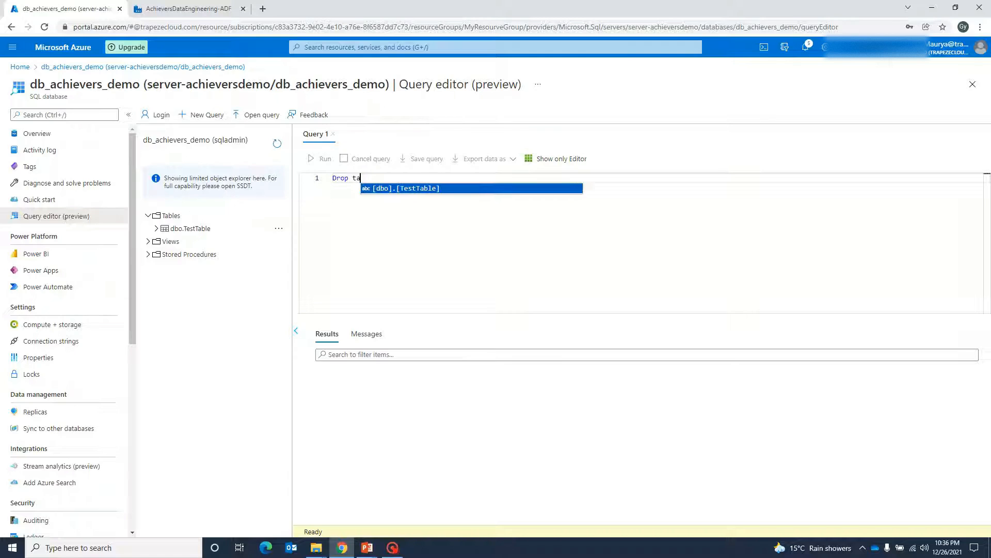
key("Tab")
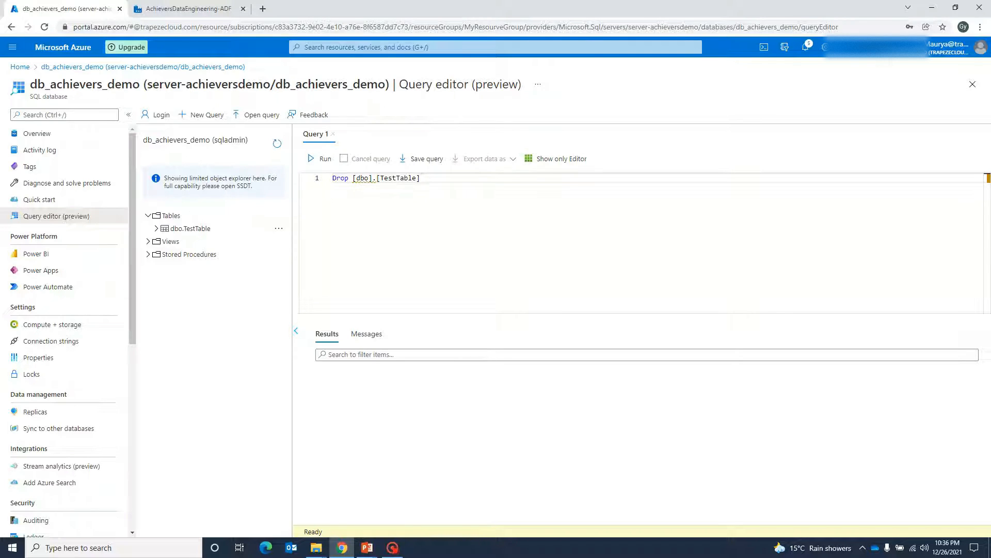
left_click_drag(421, 179, 288, 181)
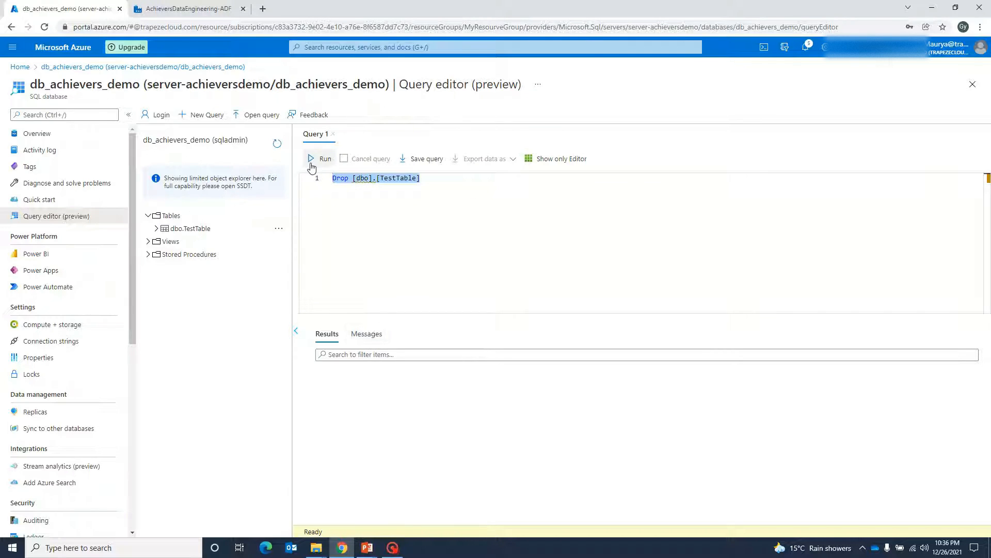
left_click(311, 163)
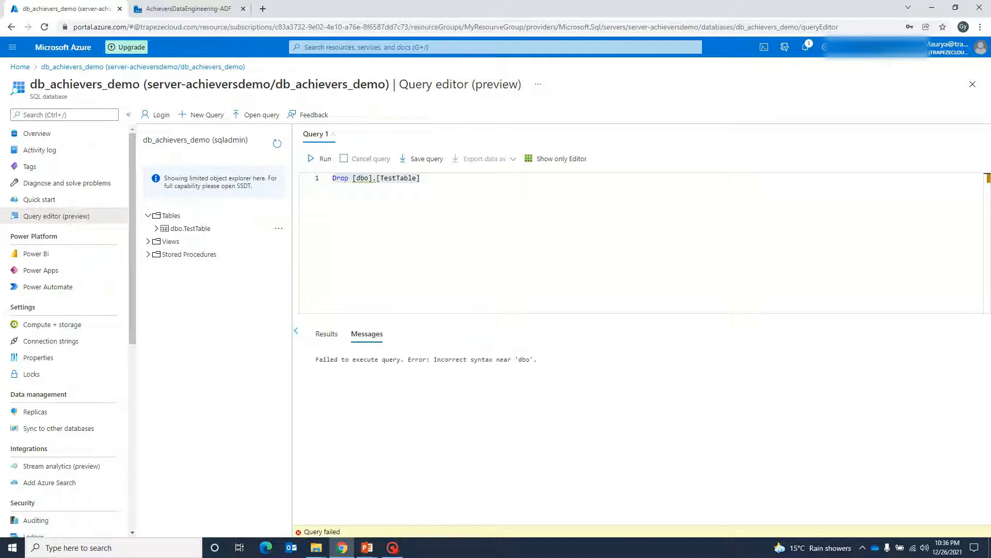
left_click(322, 338)
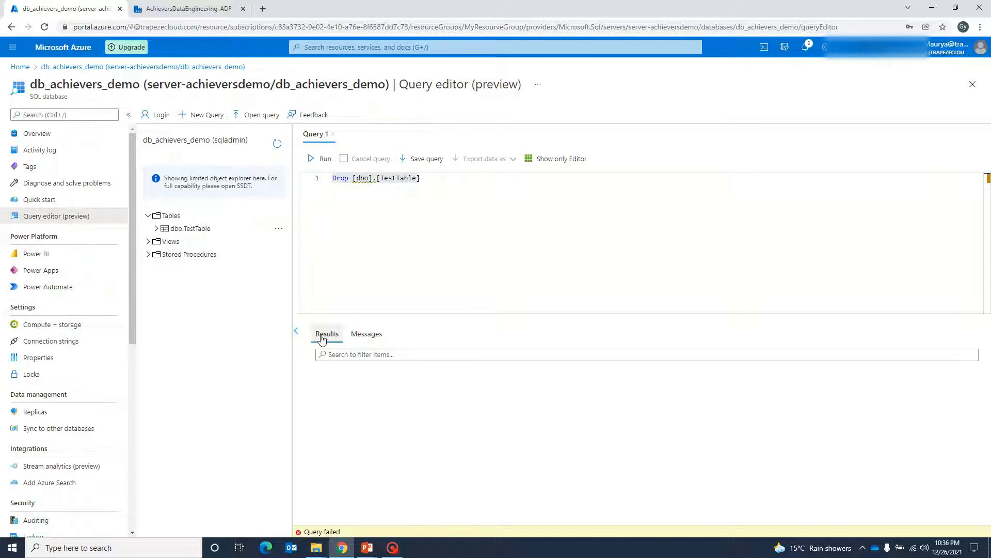
left_click(278, 145)
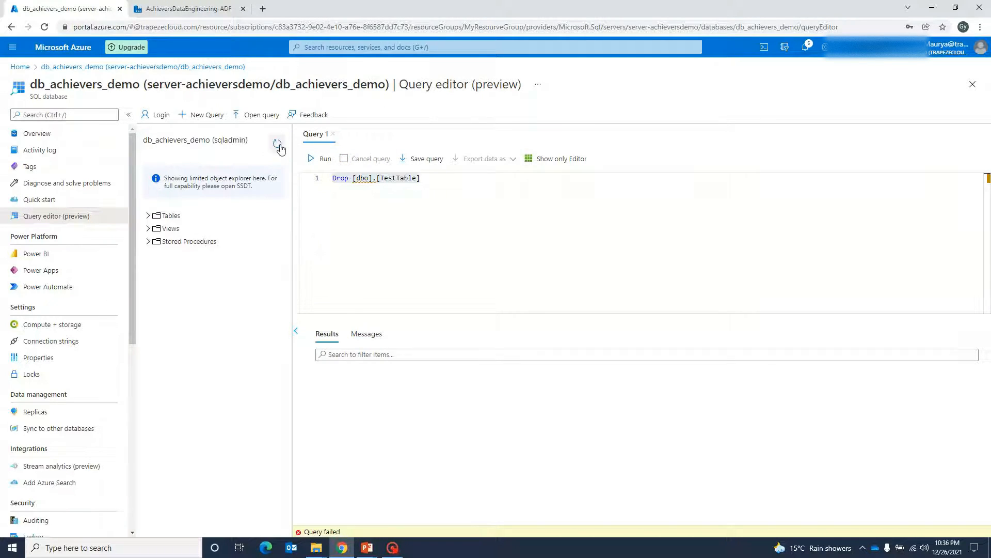
- Correct the query to "Drop table [dbo].[TestTable]" and run it to remove the test table
left_click(148, 216)
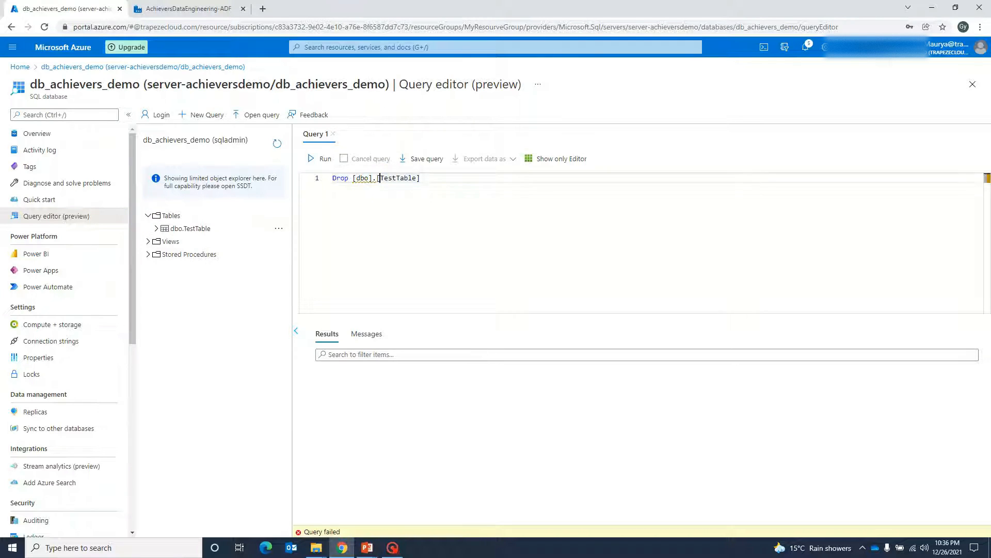
left_click(377, 178)
type("table")
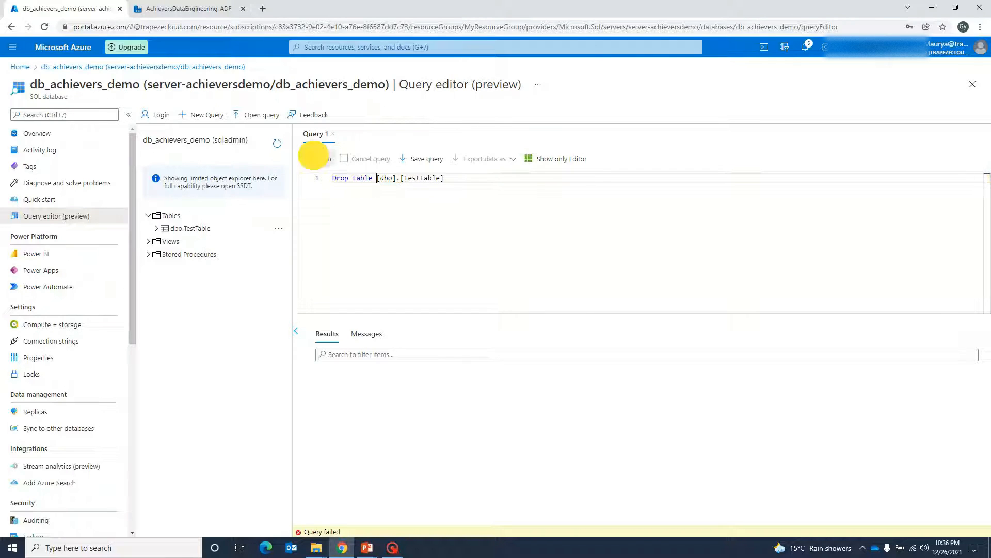
left_click(320, 158)
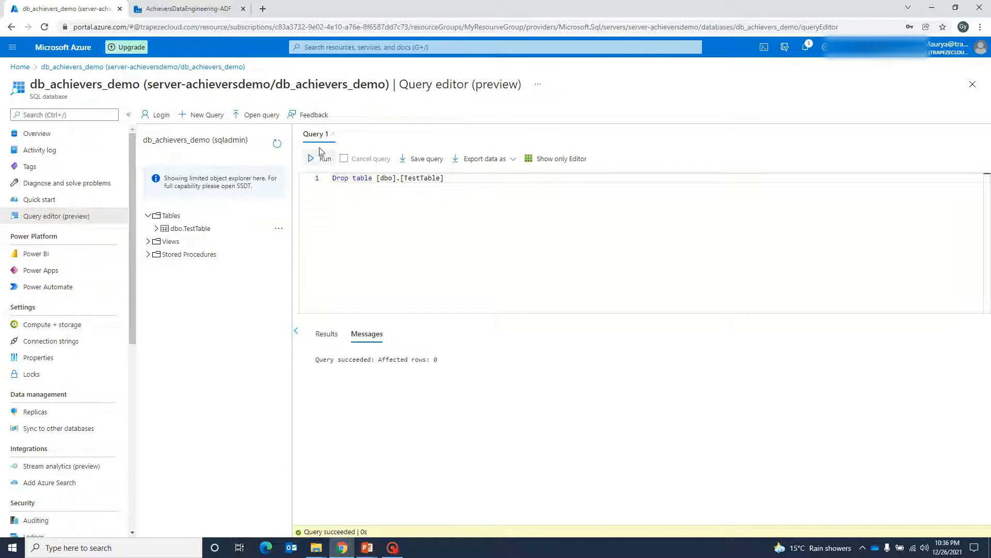
left_click(327, 333)
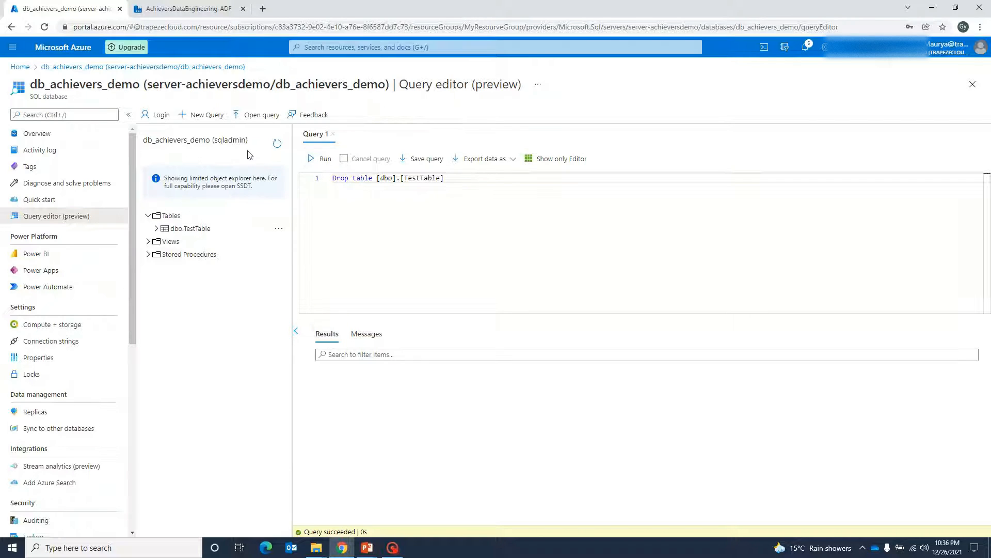
- Refresh the database objects to check the table list, and clear the drop statement from the query
left_click(277, 143)
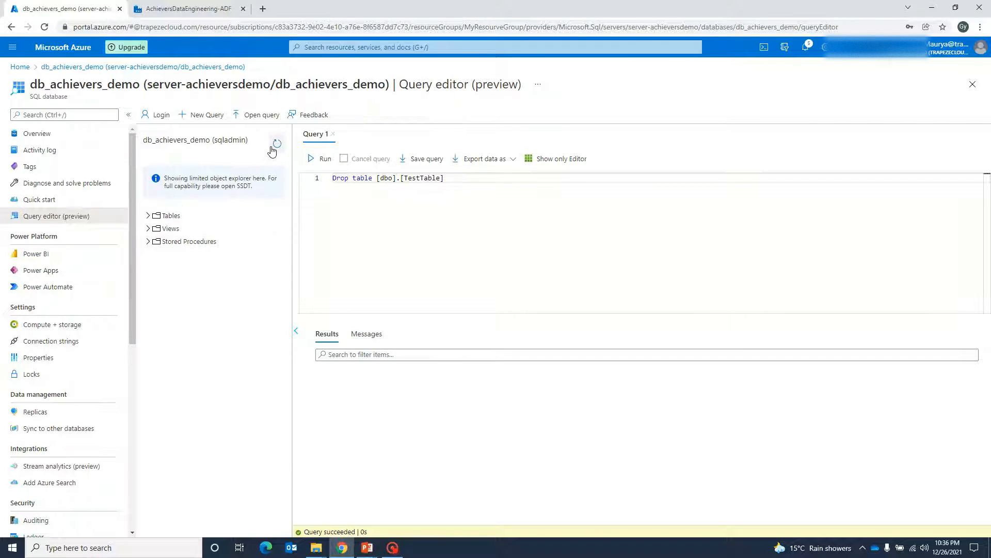
left_click(148, 216)
left_click_drag(445, 179, 191, 165)
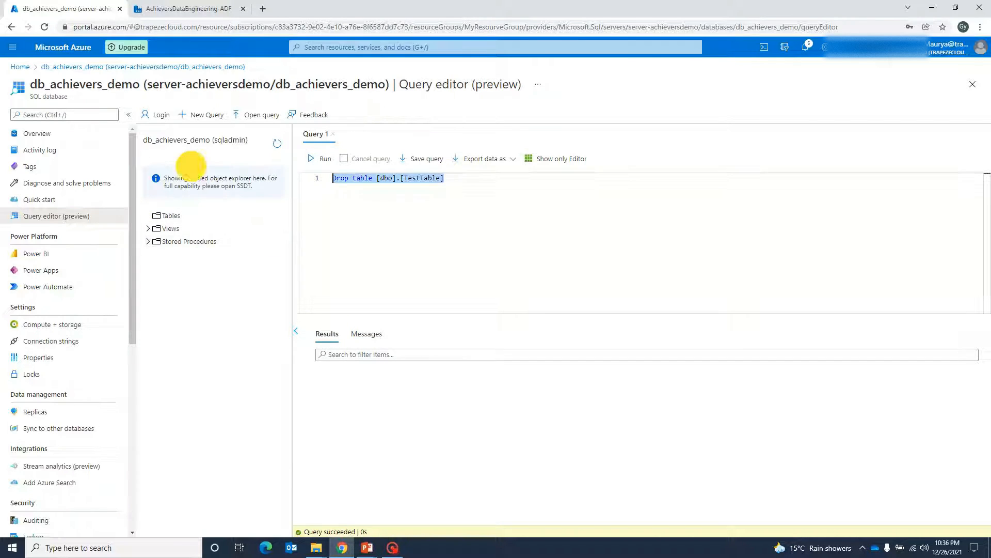
key("Delete")
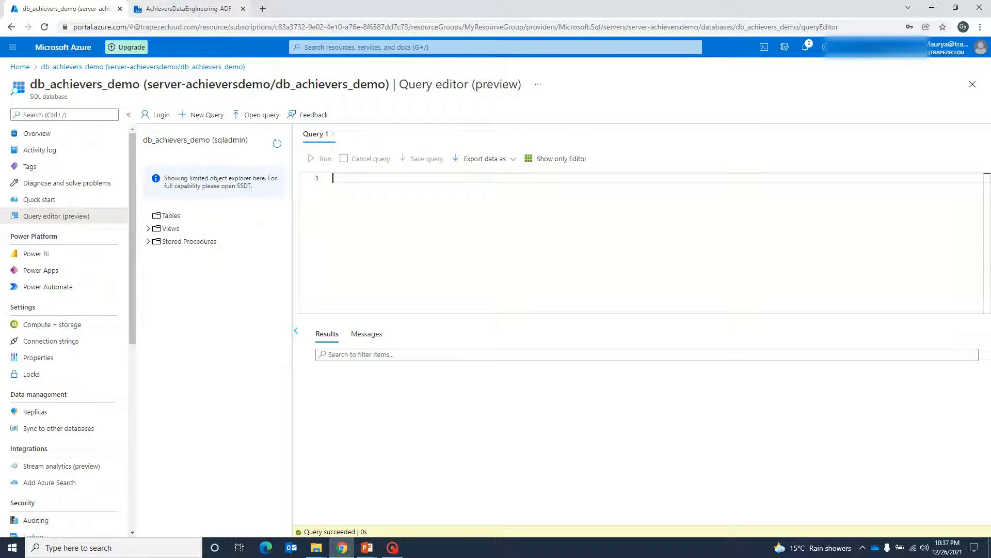
- Duplicate the query editor's browser tab and return the original tab to the Azure home page, discarding unsaved edits
right_click(76, 7)
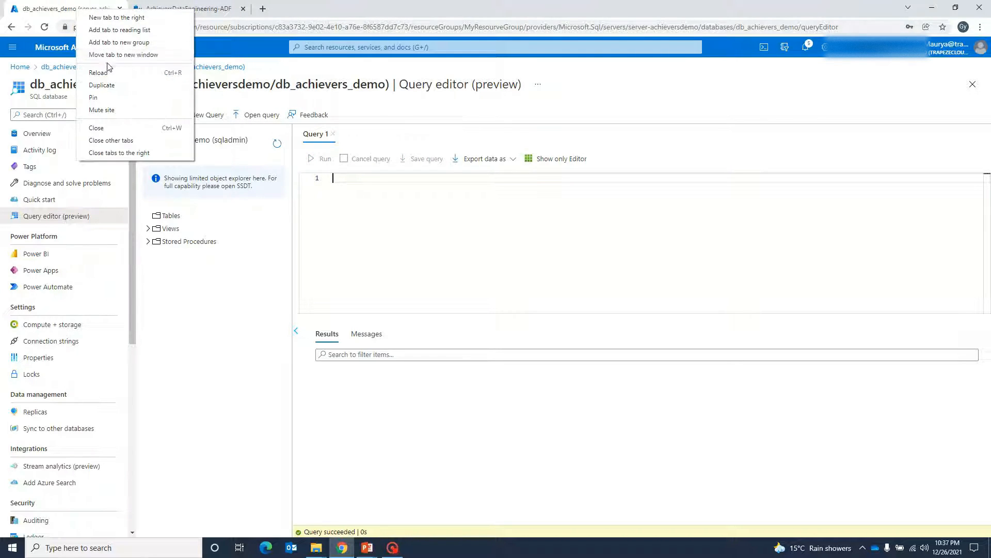
left_click(106, 84)
left_click(123, 5)
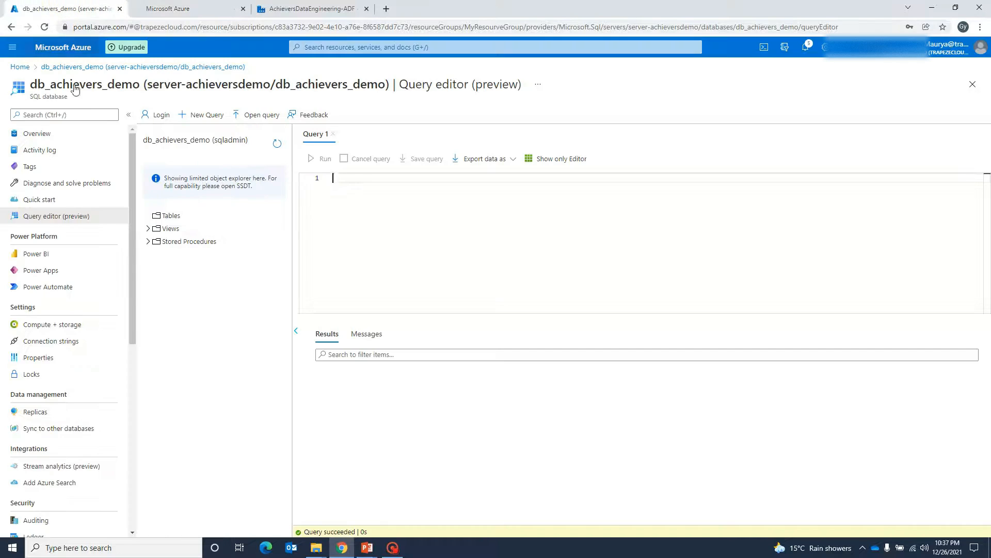
left_click(21, 67)
left_click(546, 82)
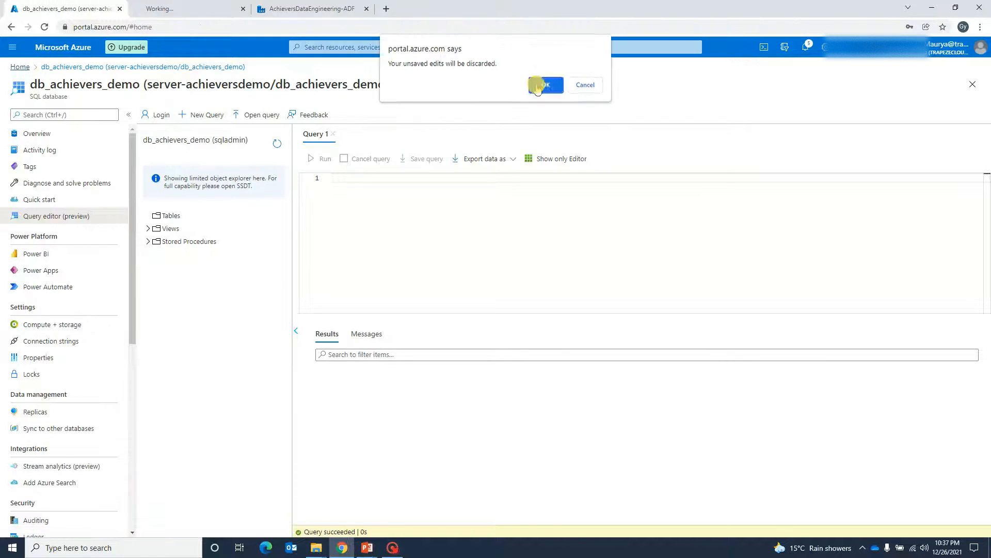
left_click(185, 9)
left_click(50, 8)
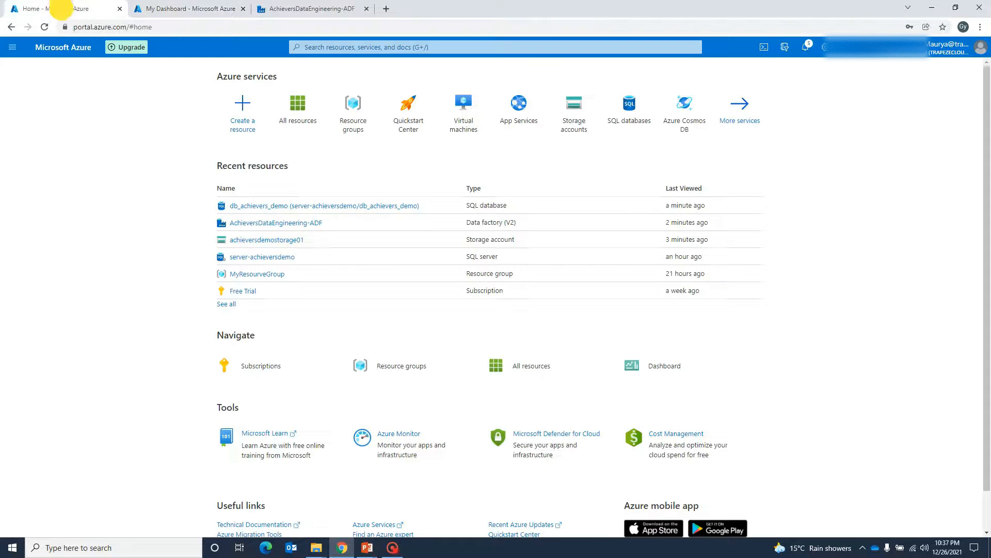
- Open TestData.csv in the sourcefolder container of achieversdemostorage01, copy its header row, and close the file
left_click(243, 241)
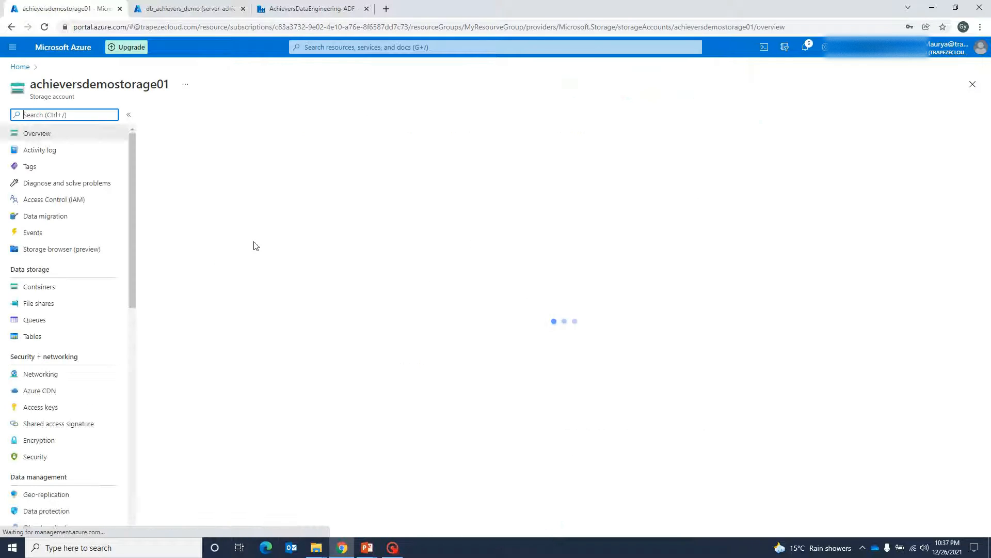
left_click(39, 288)
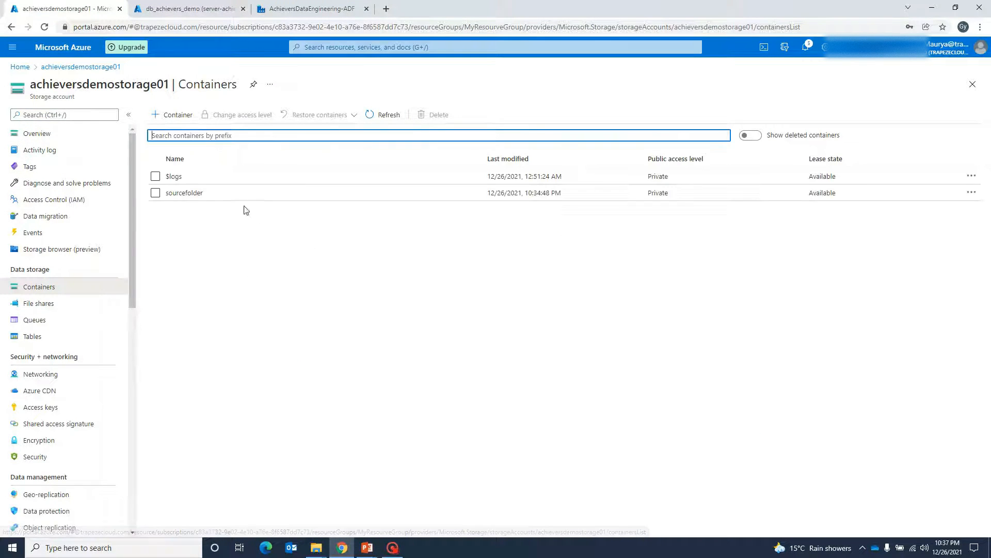
left_click(187, 192)
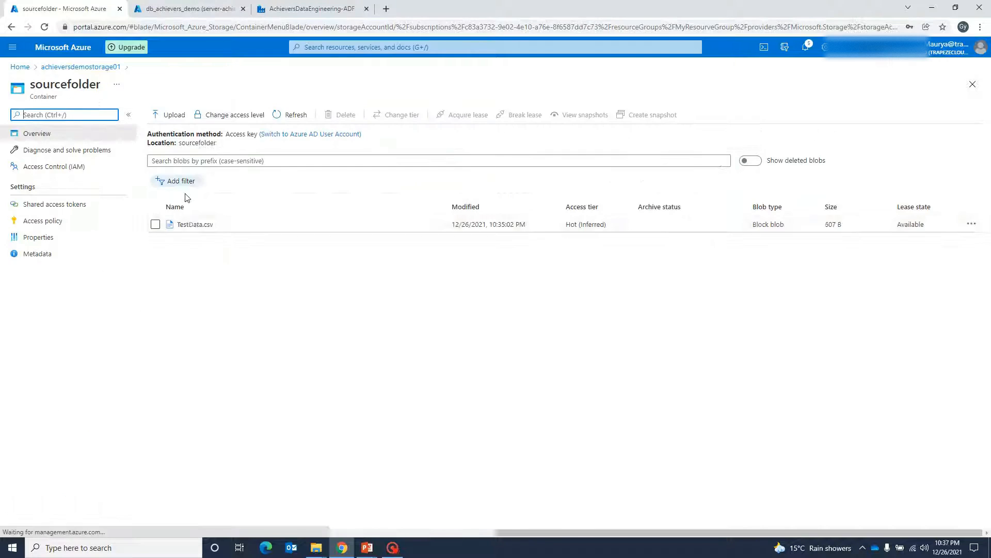
left_click(972, 225)
left_click(891, 225)
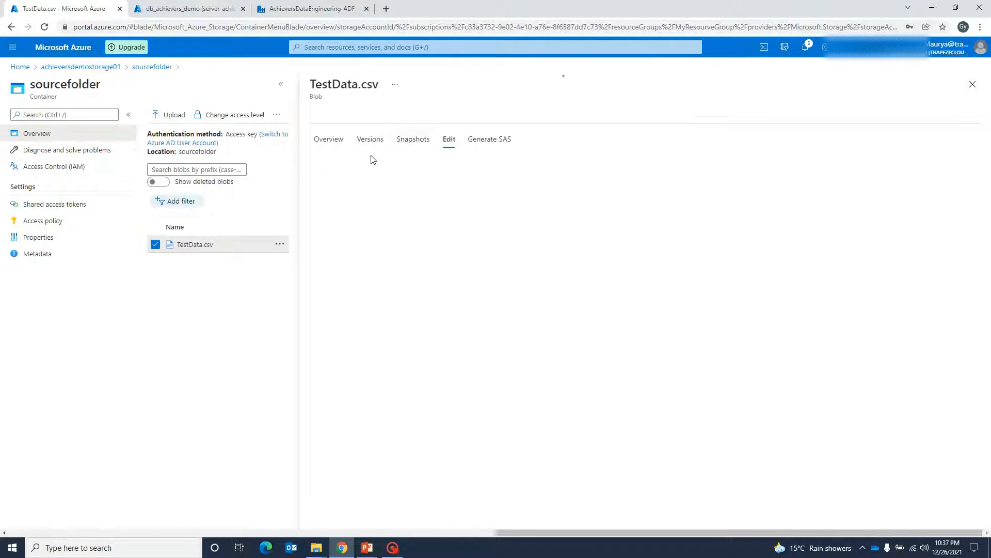
left_click_drag(619, 159, 347, 163)
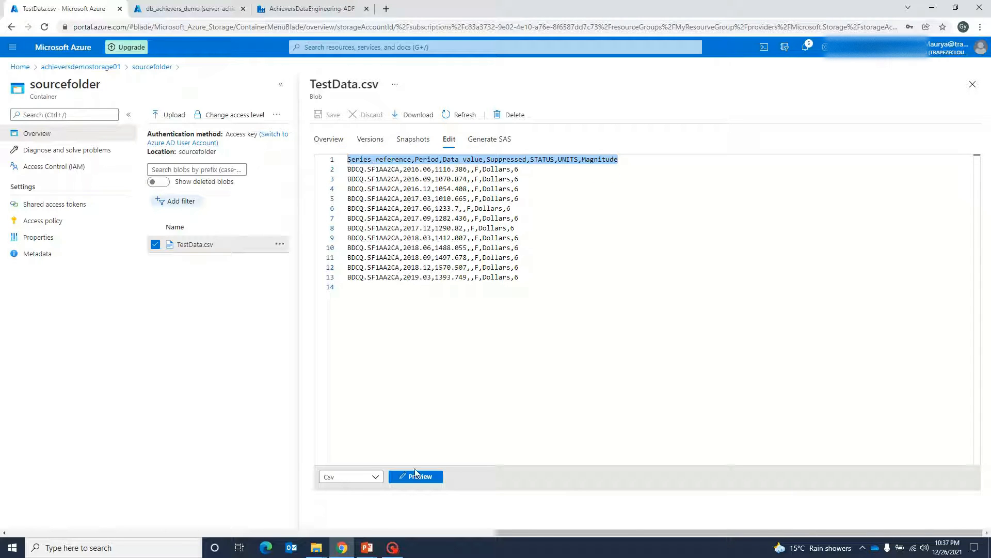
left_click(973, 84)
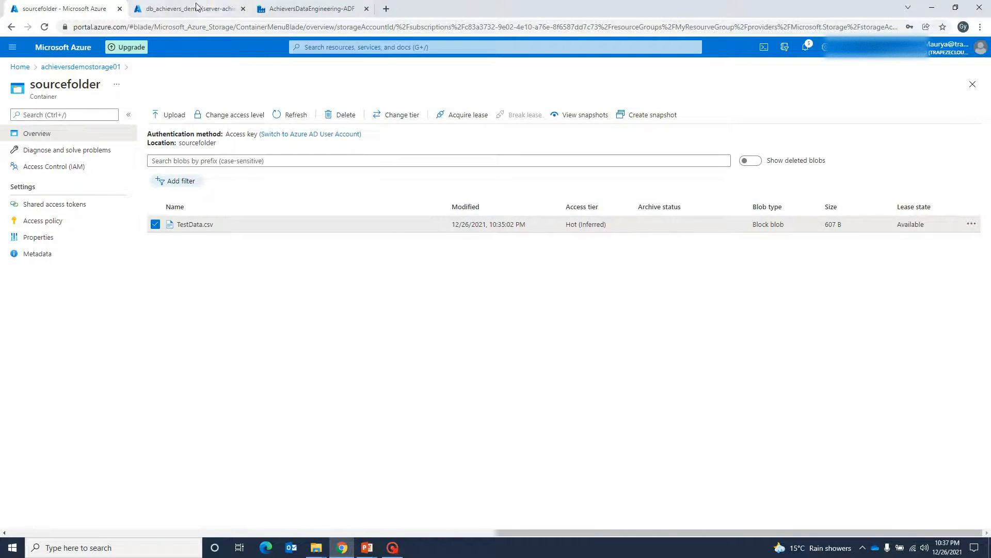
- Log in to the db_achievers_demo query editor in the duplicated browser tab with SQL server authentication, entering the account password
left_click(197, 7)
left_click(295, 8)
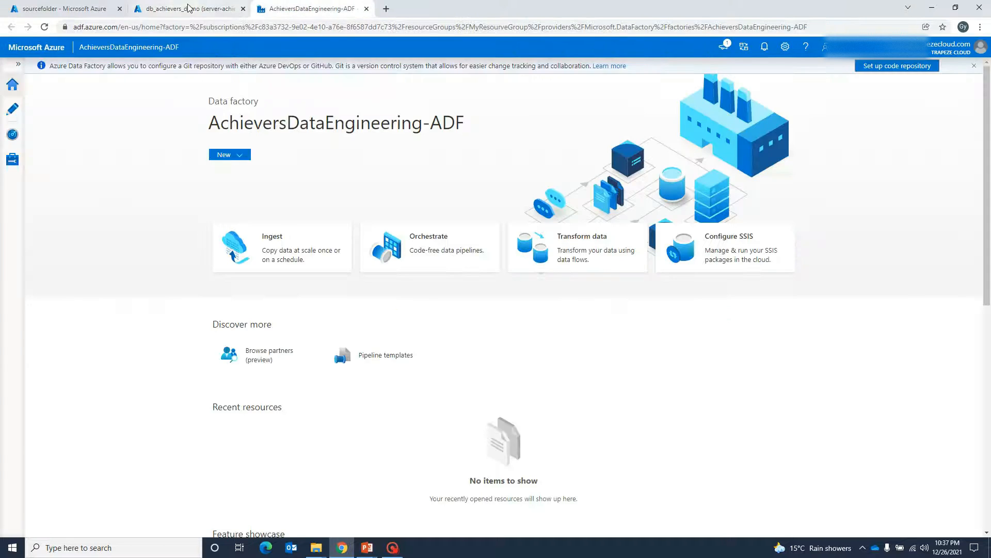
left_click(189, 8)
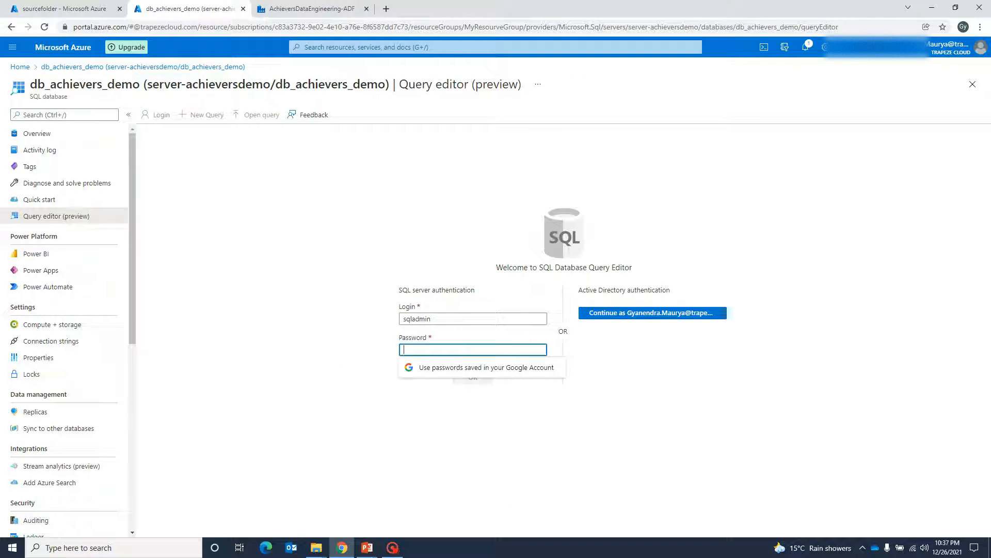
type("***")
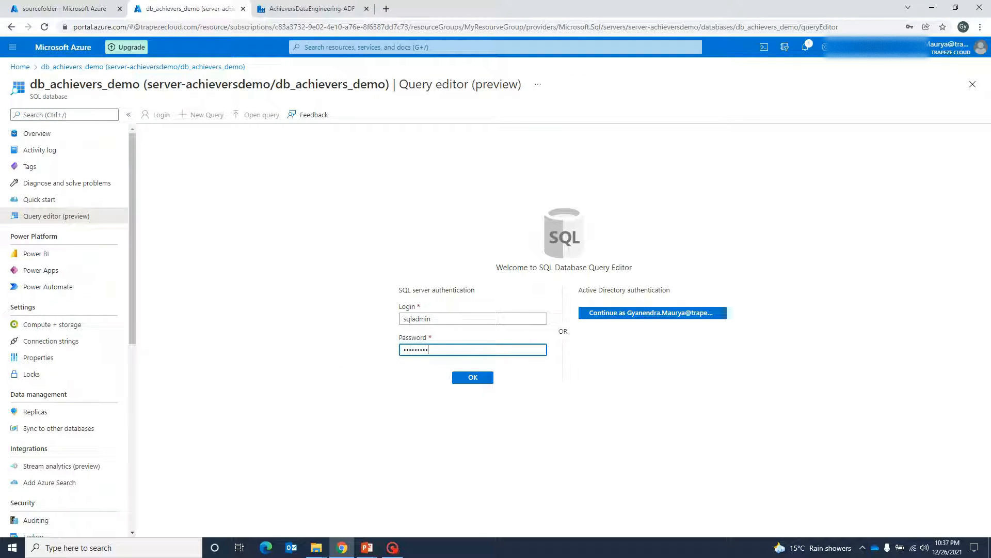
left_click(473, 377)
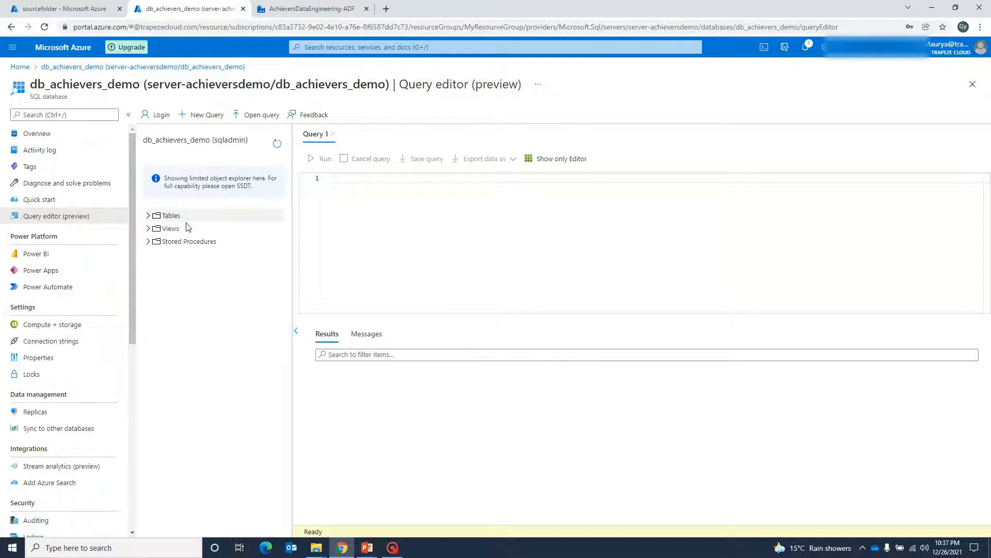
- Write a "Create Table TestTbl" statement with the seven copied CSV column names, Series_reference through Magnitude, inside its parentheses
left_click(361, 181)
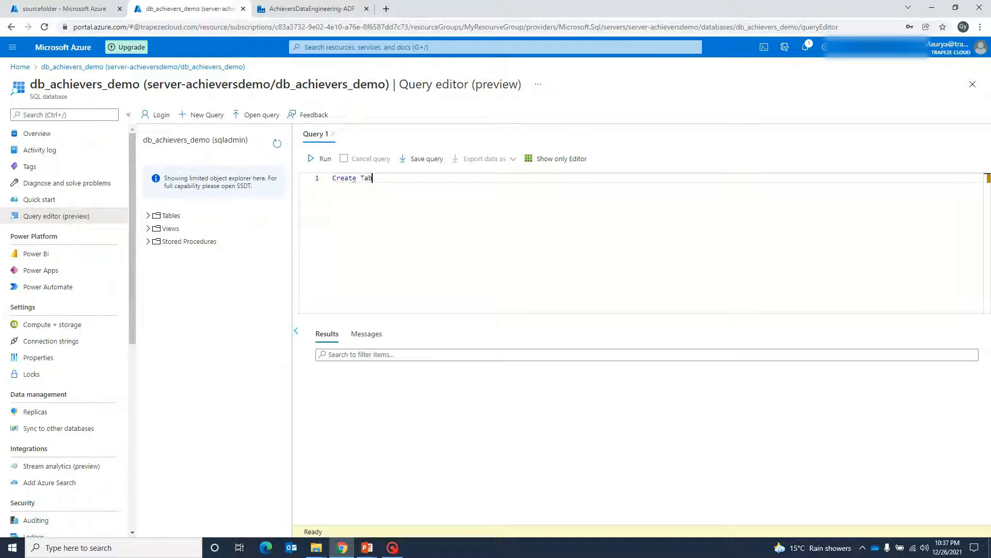
type("Create Table TestTbl")
key("Return")
type("(")
key("Return")
key("Return")
key("Return")
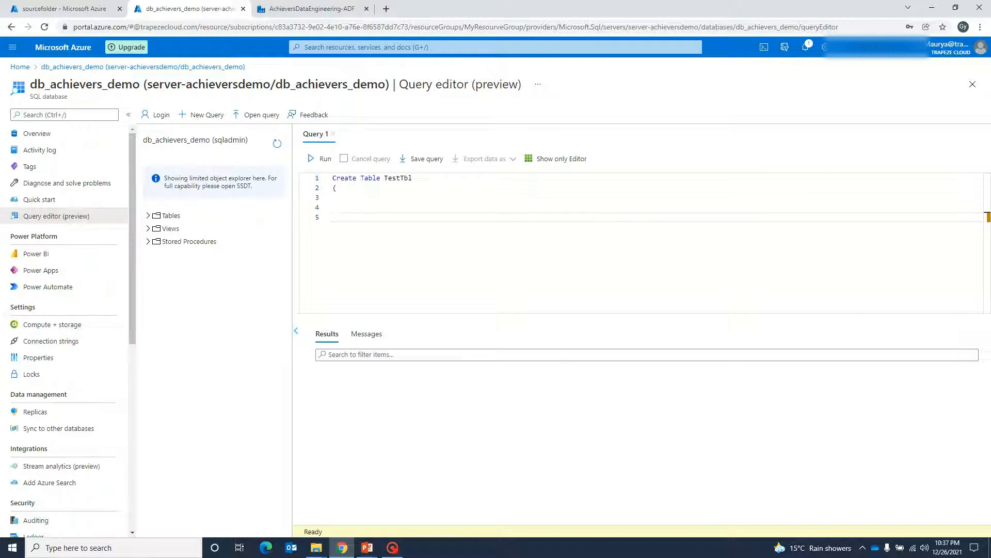
type(")")
key("Up")
key("Up")
type("Series_reference,Period,Data_value,Suppressed,STATUS,UNITS,Magnitude")
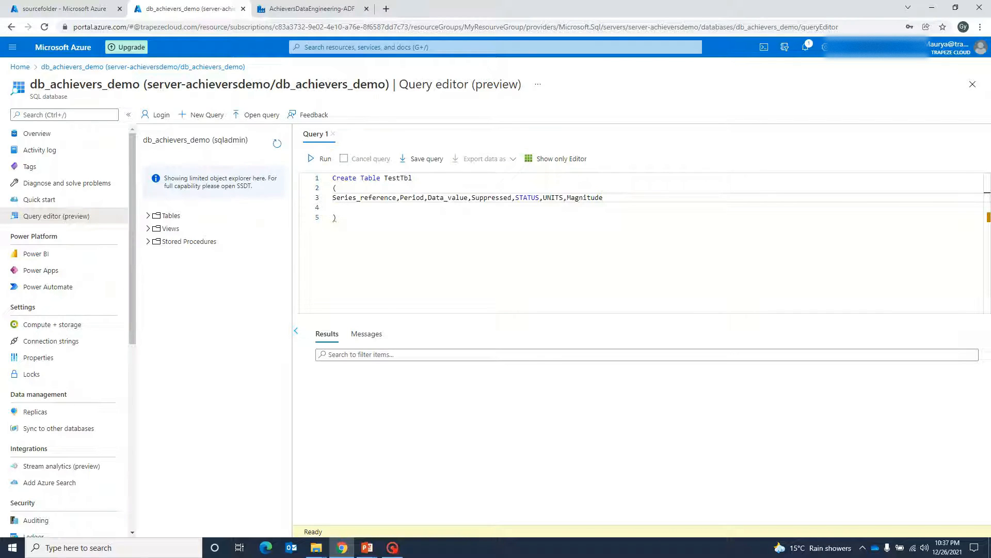
- Give the Series_reference column the type varchar(100) and copy that type for reuse
left_click(397, 197)
type("varch")
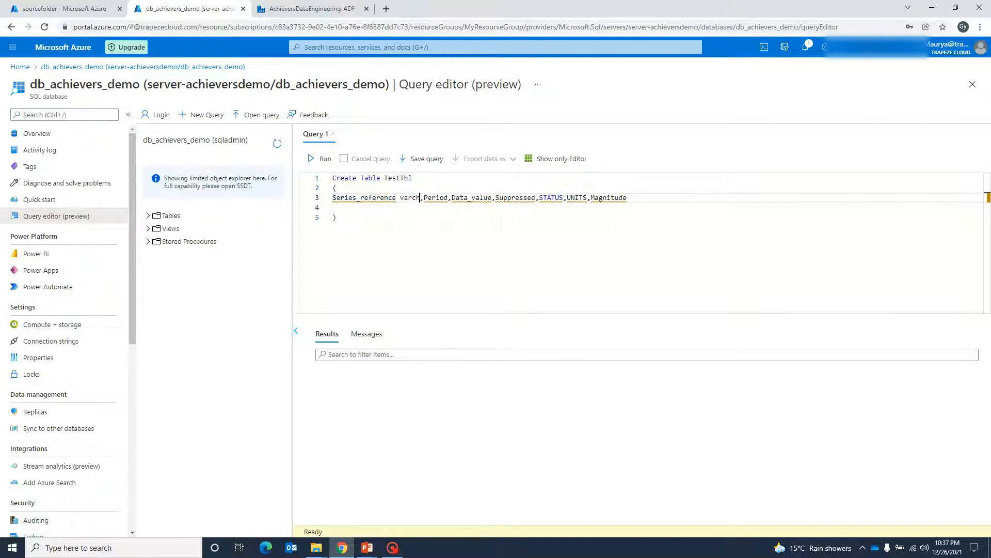
type("ar(100)")
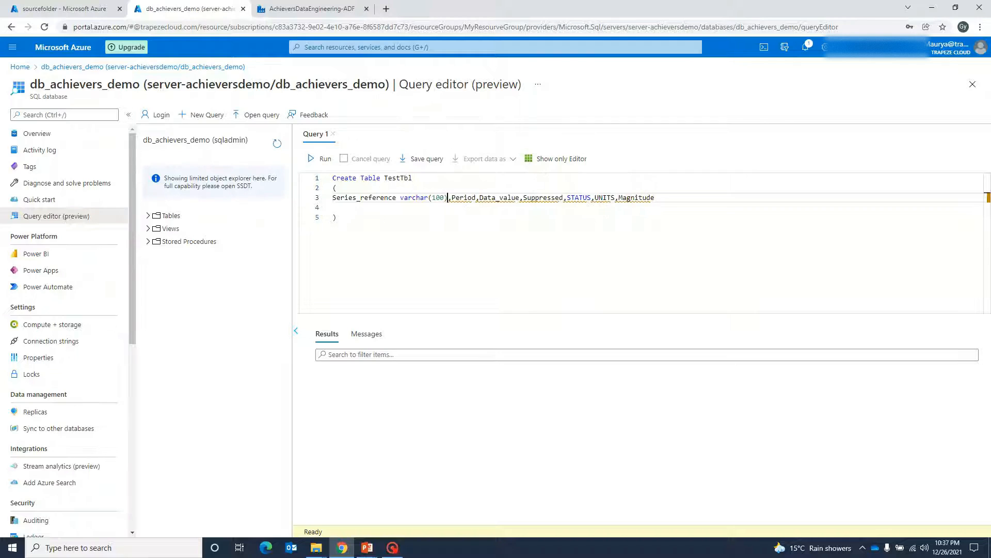
key("shift+Left")
key("shift+Left")
key("shift+Left")
key("shift+Left")
key("shift+Left")
key("shift+Left")
key("shift+Left")
key("shift+Left")
key("shift+Left")
key("shift+Left")
key("shift+Left")
key("shift+Left")
key("ctrl+c")
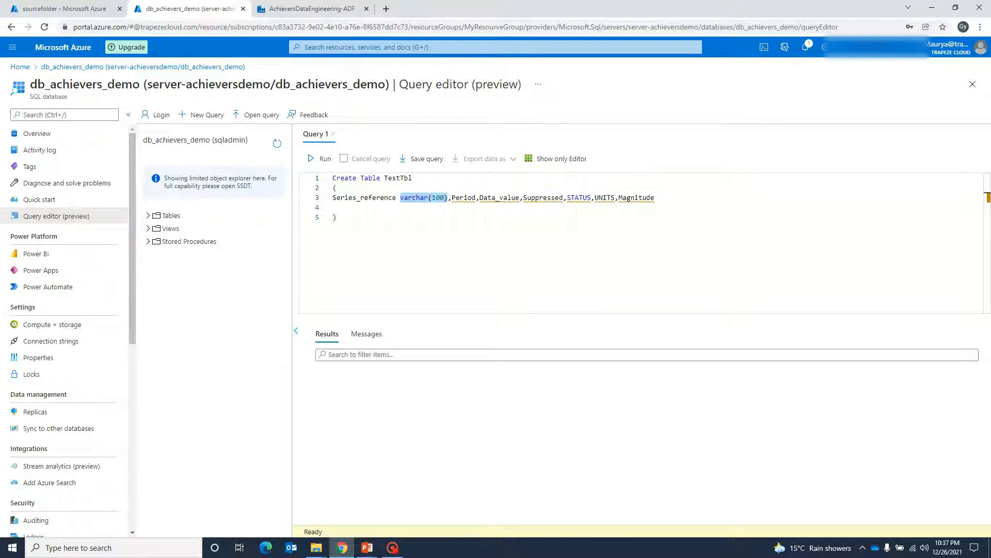
- Put the Period and Data_value columns on their own lines and give each the type varchar(100)
key("Right")
key("Right")
key("Return")
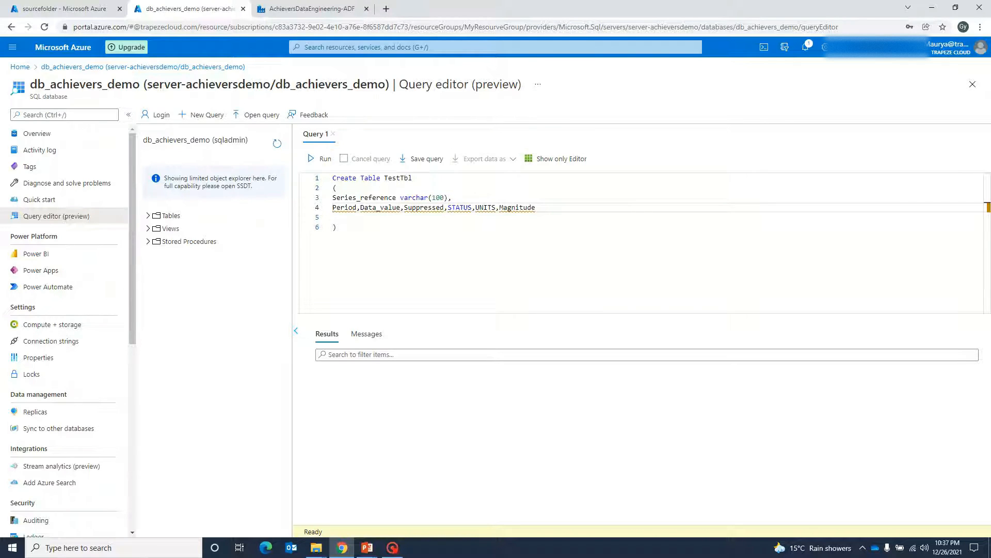
key("ctrl+Right")
key("ctrl+v")
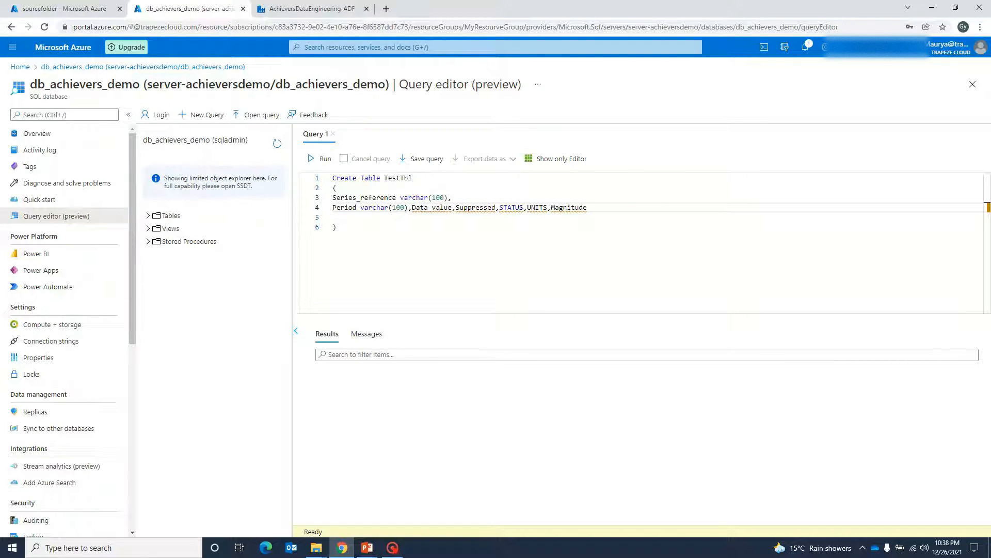
left_click(412, 208)
key("Return")
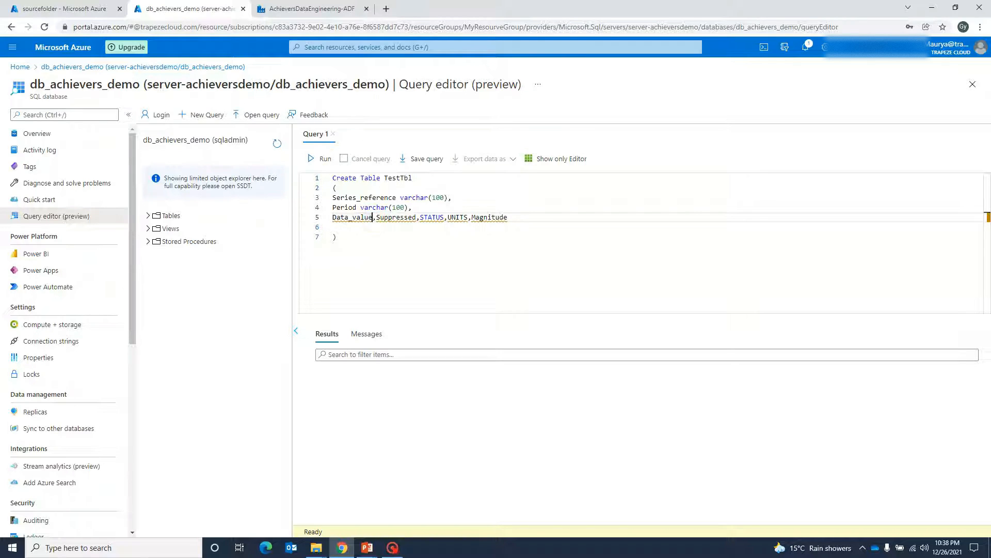
key("ctrl+v")
key("Right")
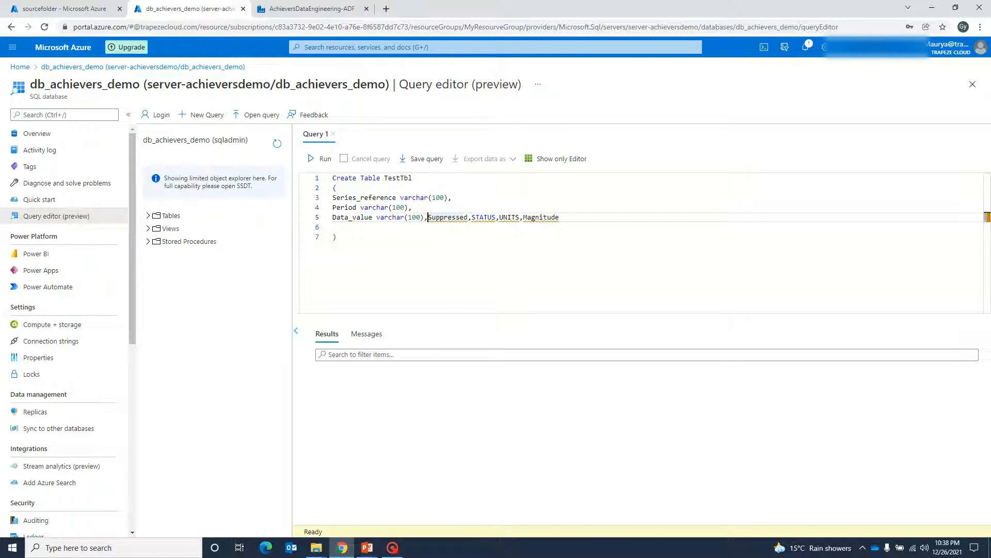
- Define the Suppressed and STATUS columns as varchar(100) on separate lines, and move the remaining columns to a new line
key("Return")
key("ctrl+Right")
key("ctrl+v")
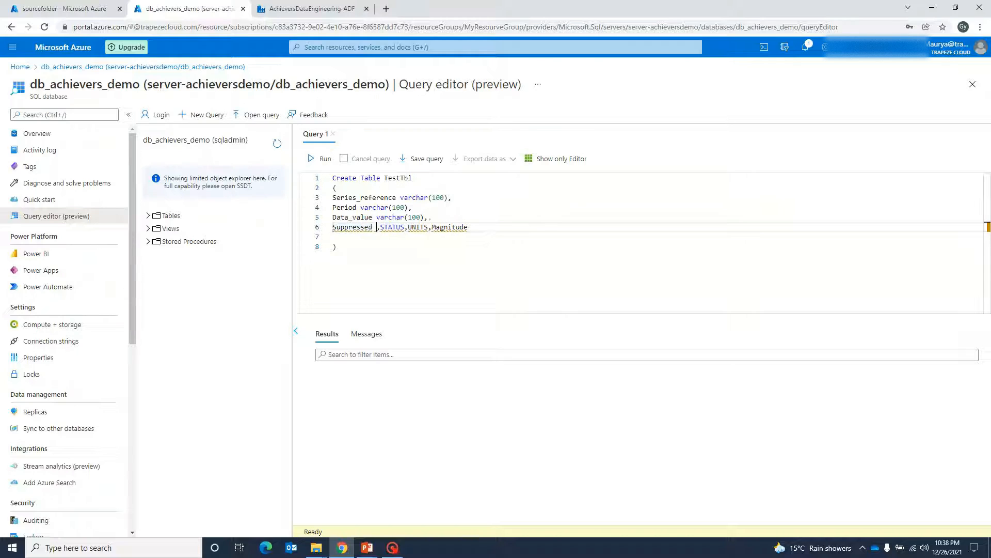
key("Right")
key("Return")
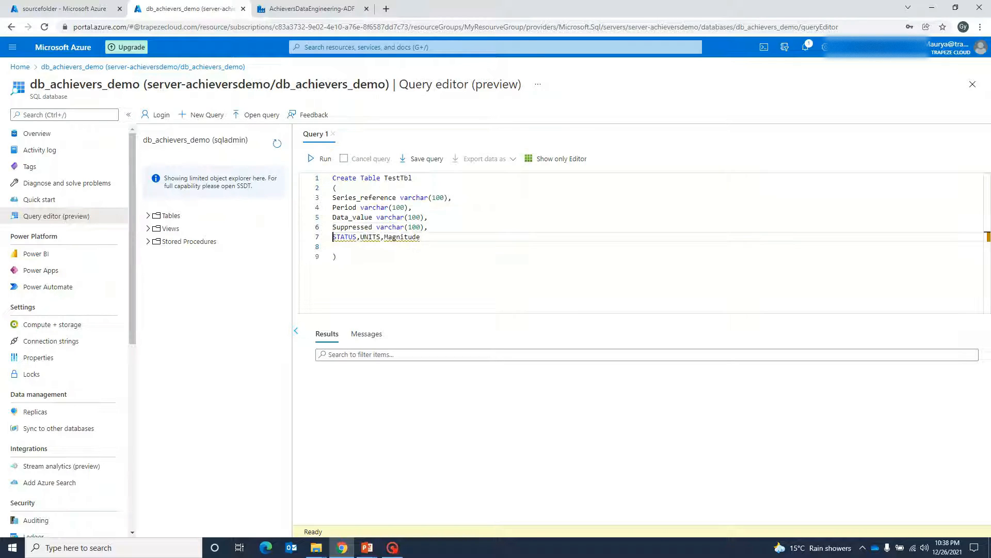
type("varchar(100)")
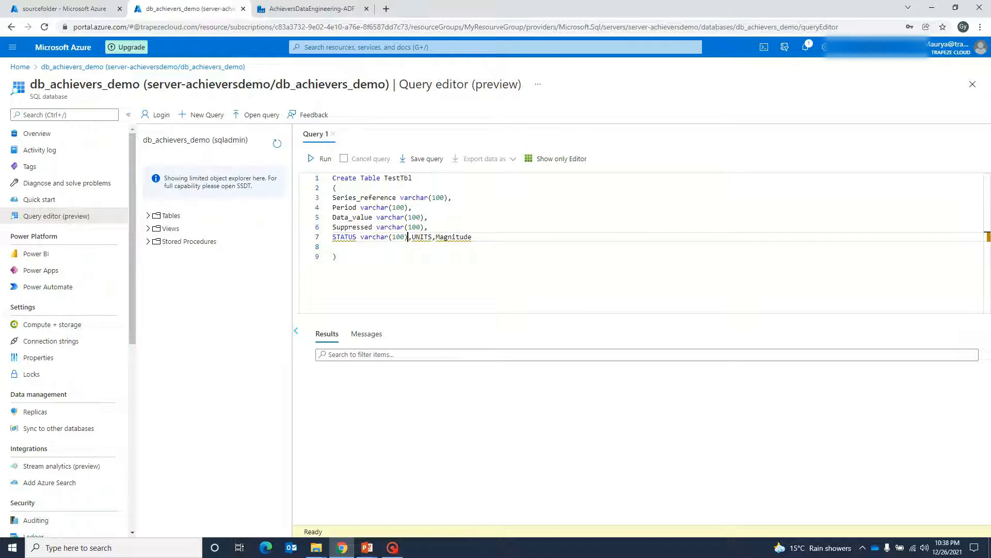
key("Right")
key("Return")
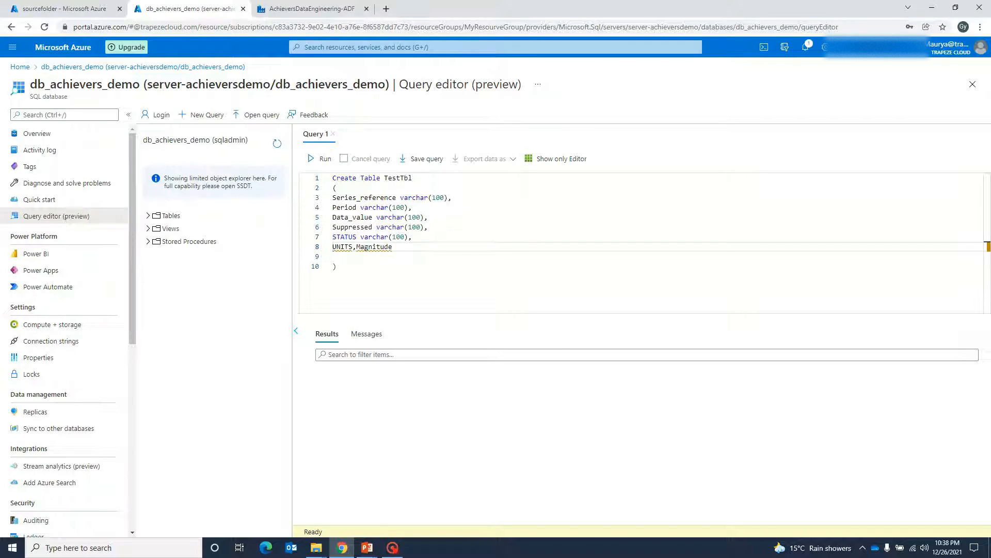
- Define the UNITS column as varchar(100) and the Magnitude column as int on separate lines, and remove the blank line before the closing parenthesis
type("varchar(100)")
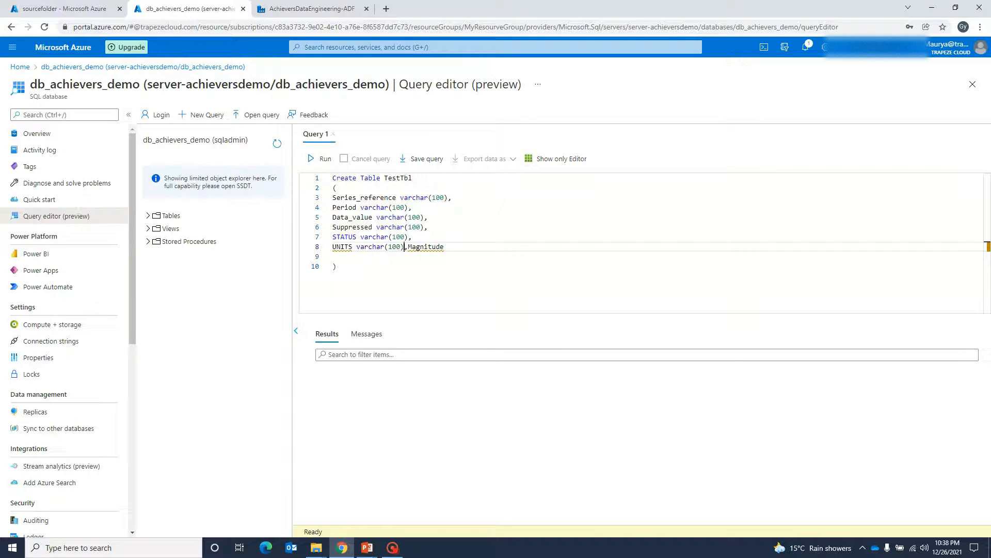
key("Return")
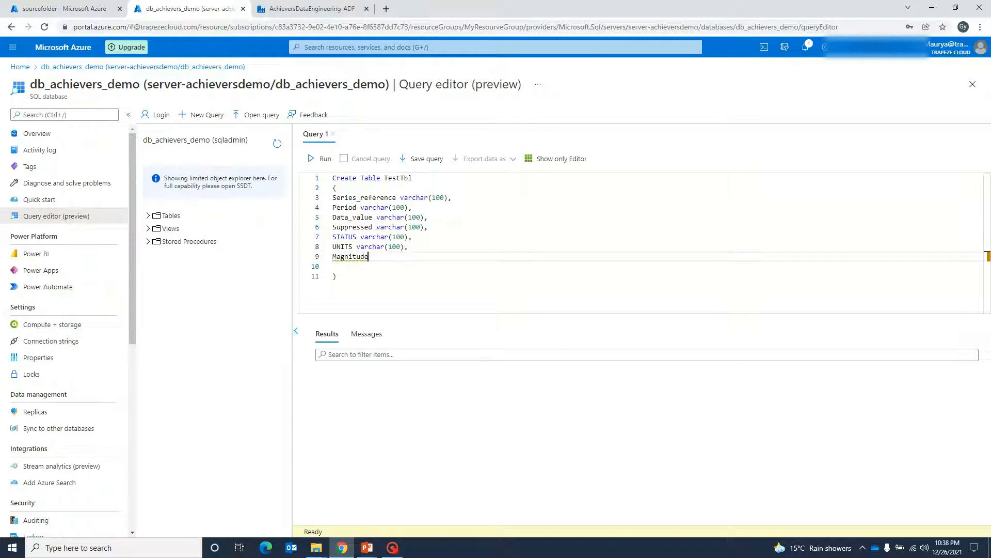
type("int")
left_click(333, 266)
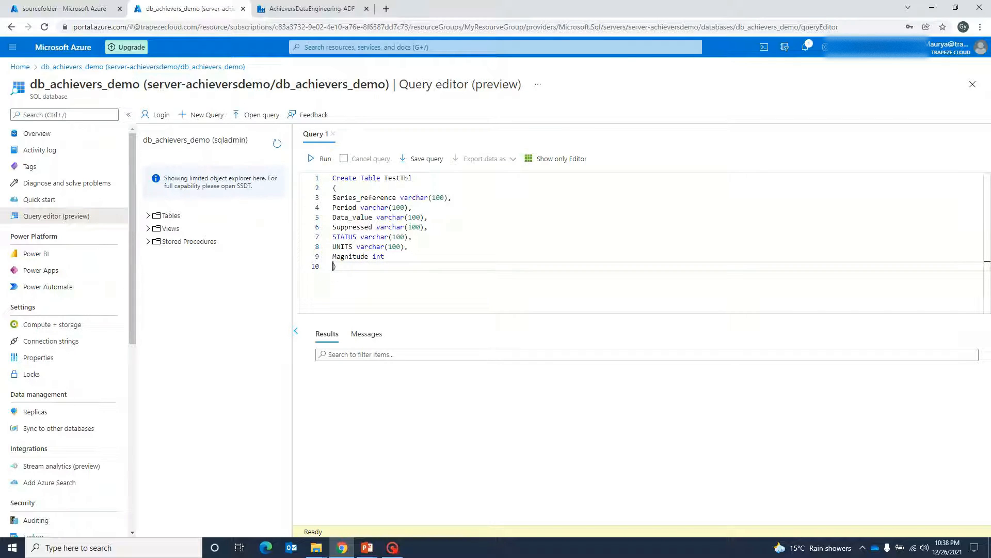
- Run the whole Create Table TestTbl statement against the database
key("ctrl+a")
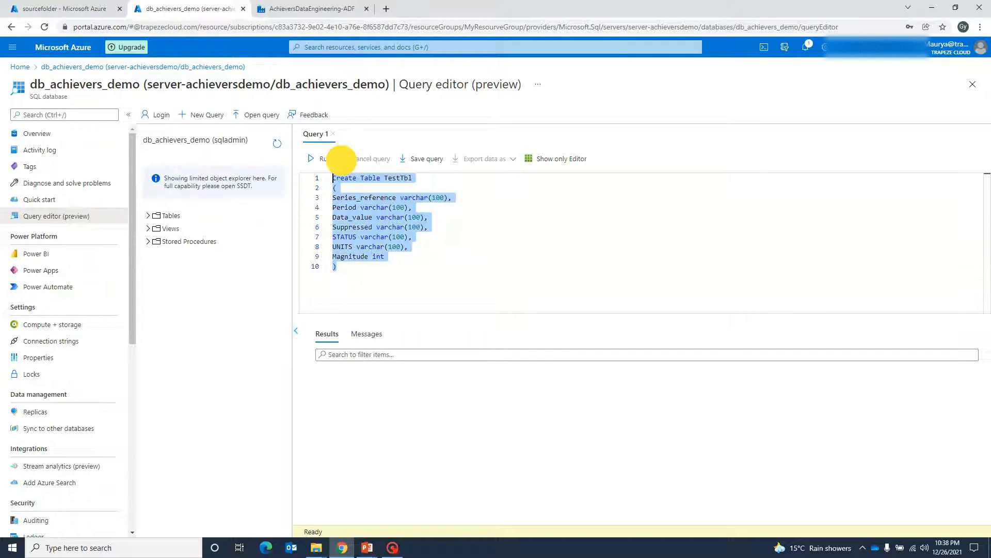
left_click(318, 158)
left_click(326, 334)
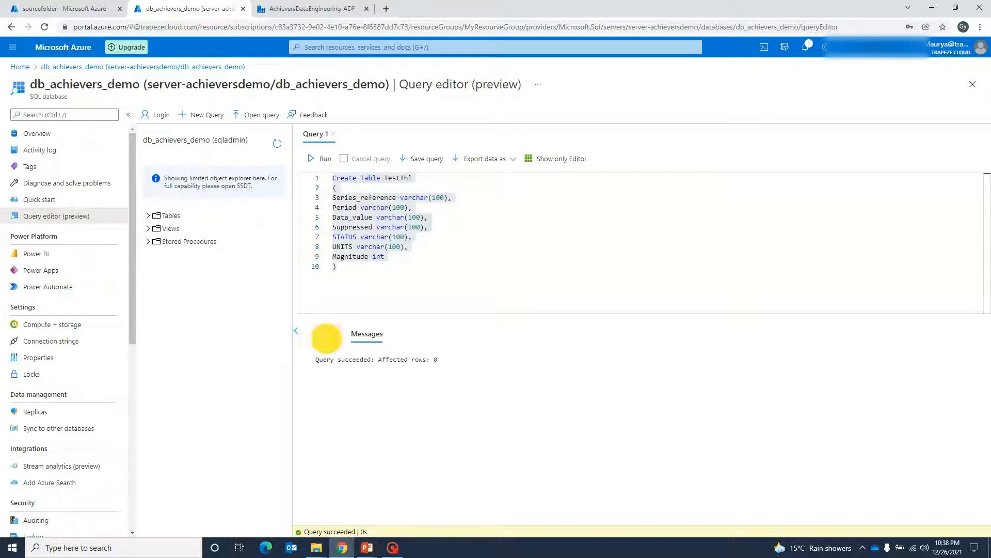
- Add the query "Select * from dbo.TestTbl" below the table definition and run only that line
left_click(356, 271)
key("Return")
key("Return")
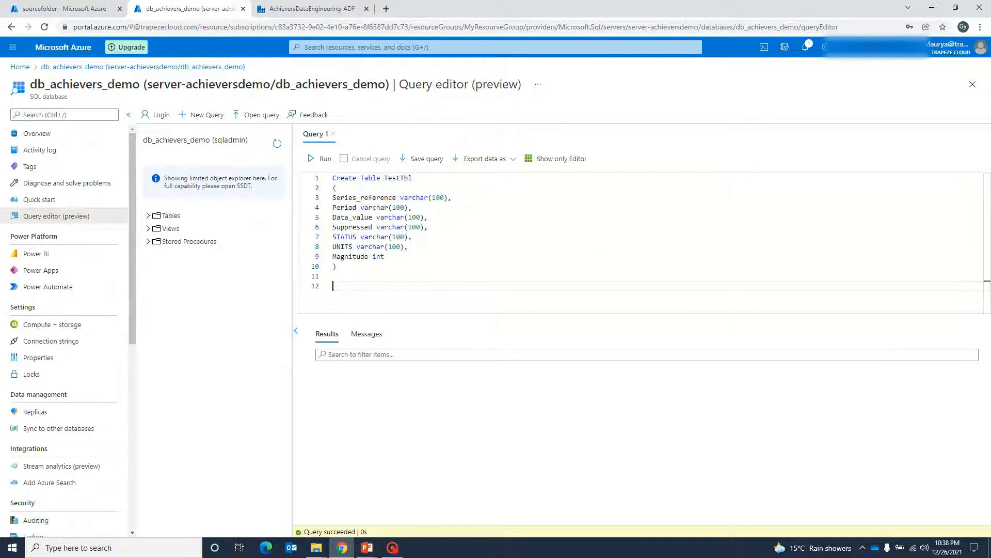
type("Select * from dbo.TestTbl")
key("shift+Home")
left_click(317, 159)
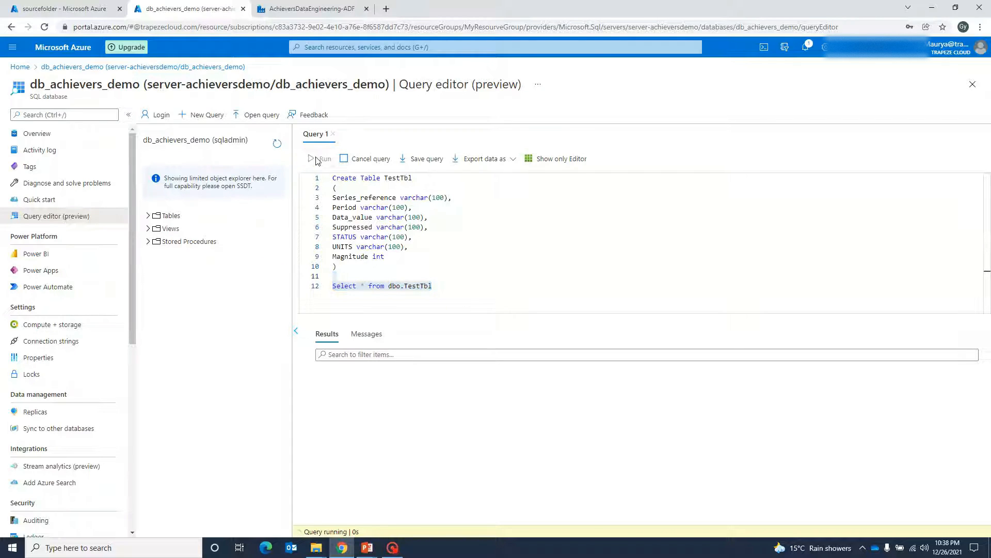
left_click(327, 334)
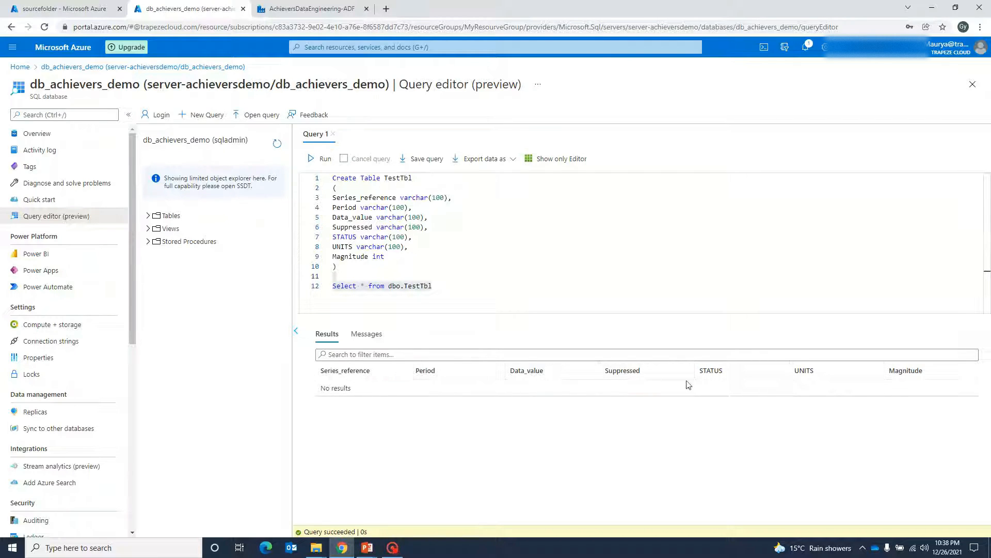
left_click(487, 256)
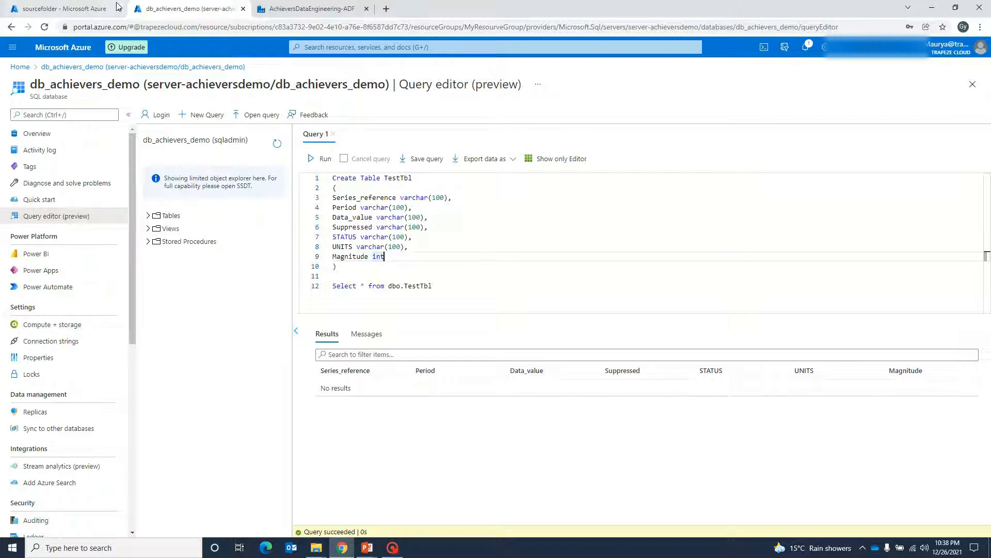
- Review the source file TestData.csv in the sourcefolder container and the target table dbo.TestTbl in the query editor
left_click(317, 9)
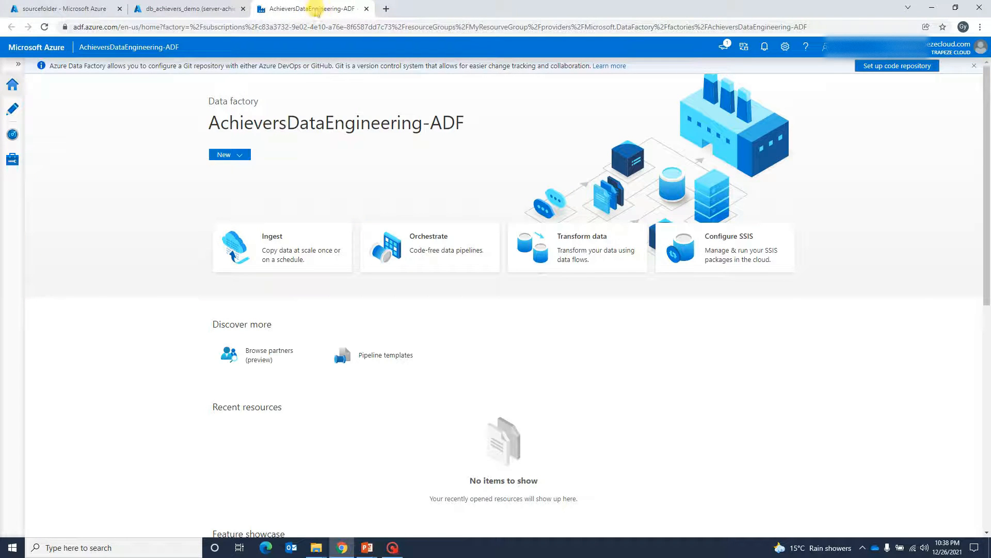
left_click(52, 9)
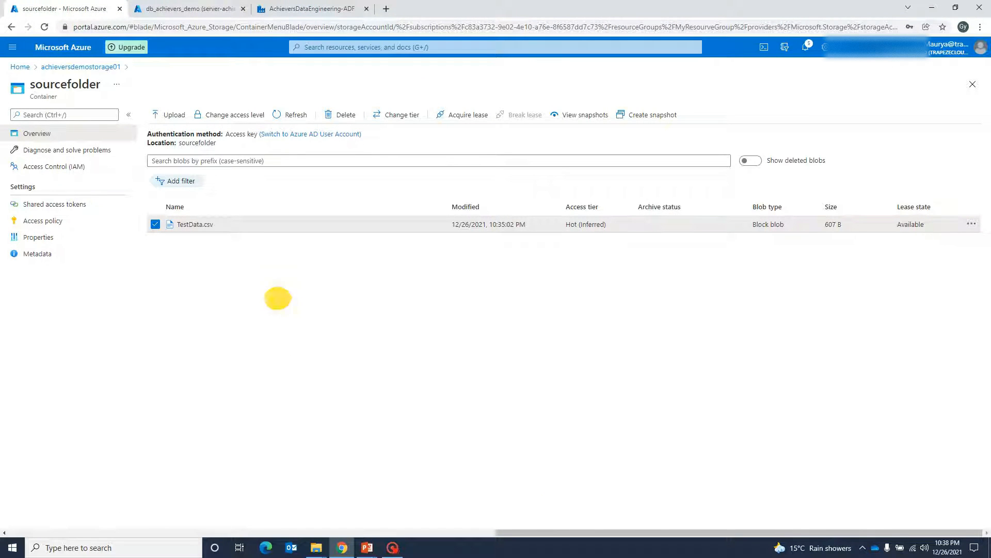
left_click(242, 265)
left_click(178, 9)
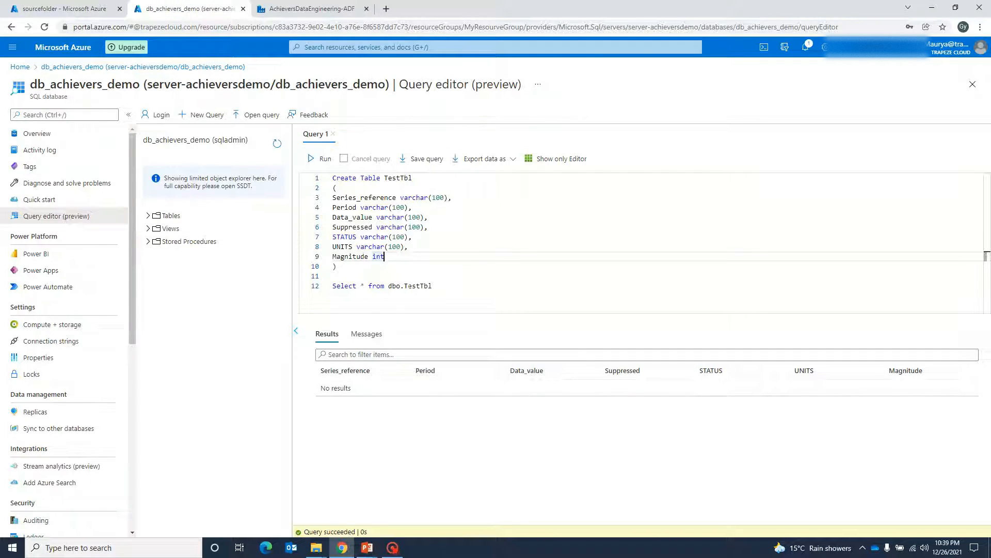
left_click_drag(388, 285, 458, 283)
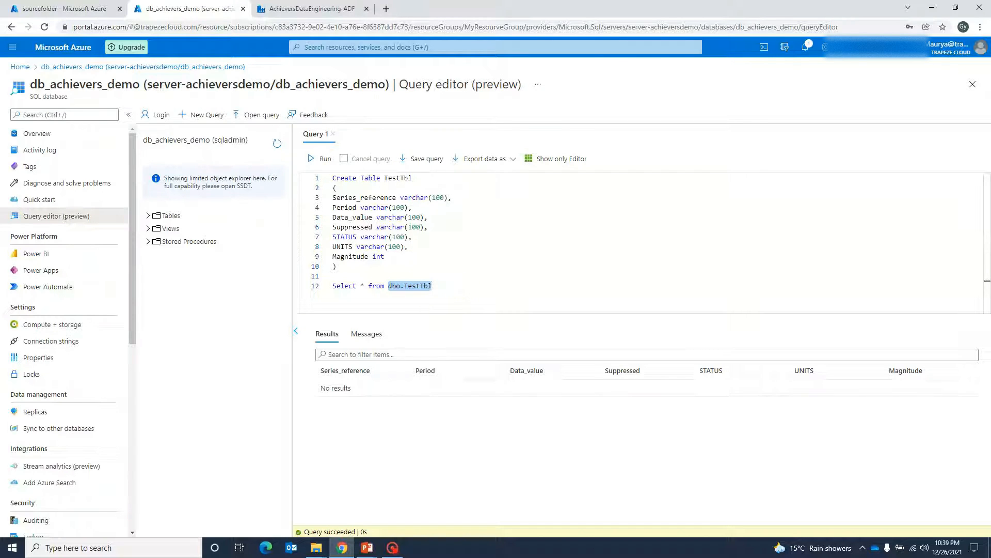
- Switch to the AchieversDataEngineering-ADF data factory and start a new Azure Blob Storage linked service named AzureBlobStorage1Source
left_click(312, 9)
left_click(18, 64)
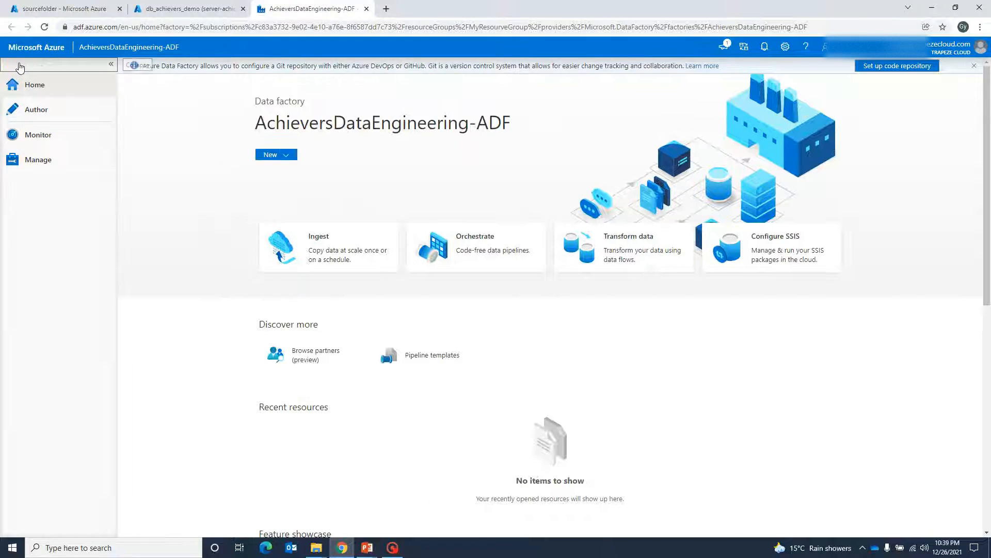
left_click(62, 164)
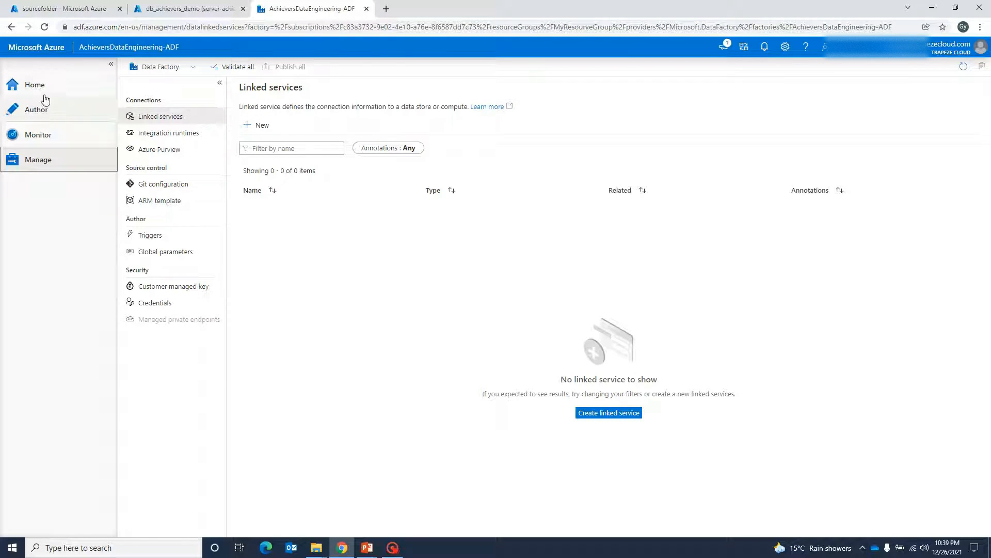
left_click(246, 128)
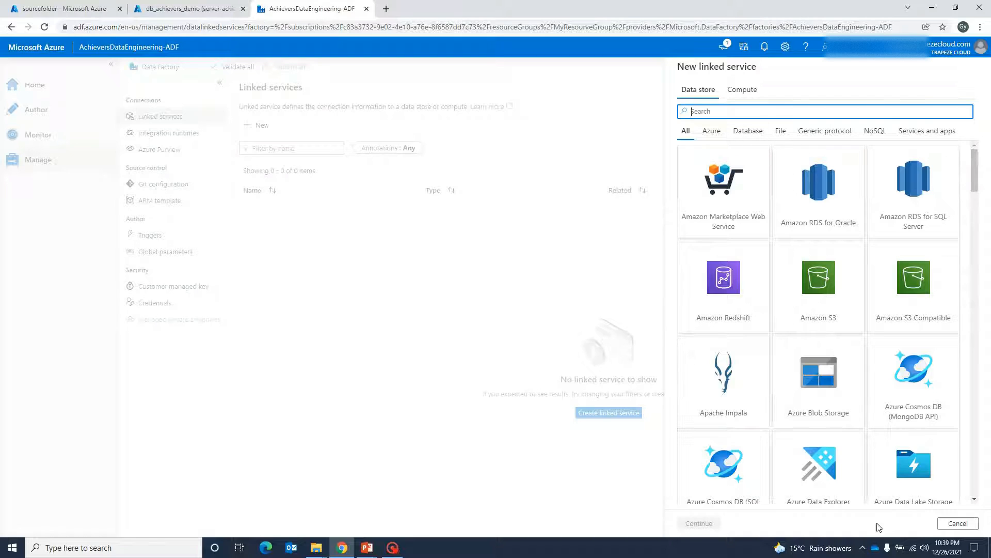
left_click(821, 406)
left_click(694, 523)
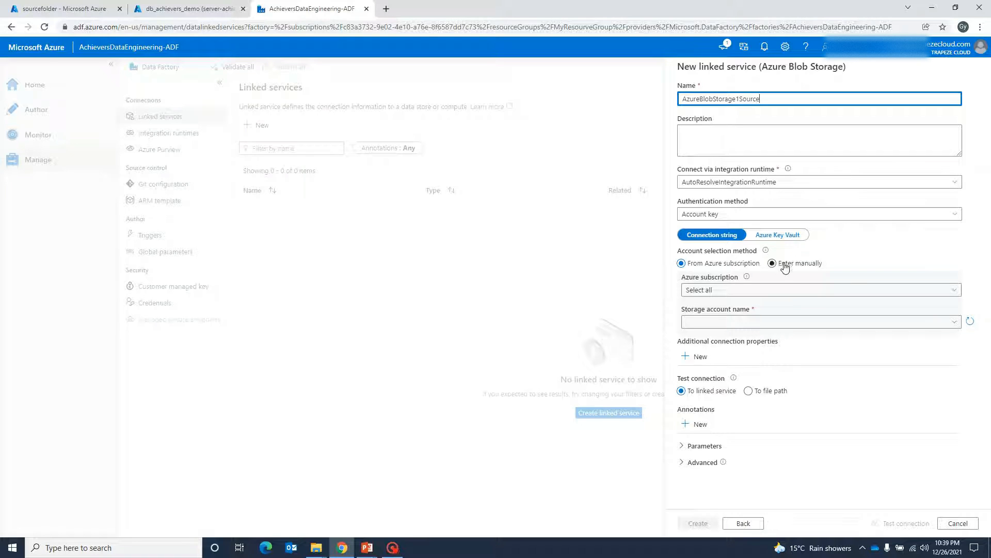
- Point the linked service to storage account achieversdemostorage01 in the Free Trial subscription, and create it after testing the connection
left_click(840, 288)
left_click(750, 321)
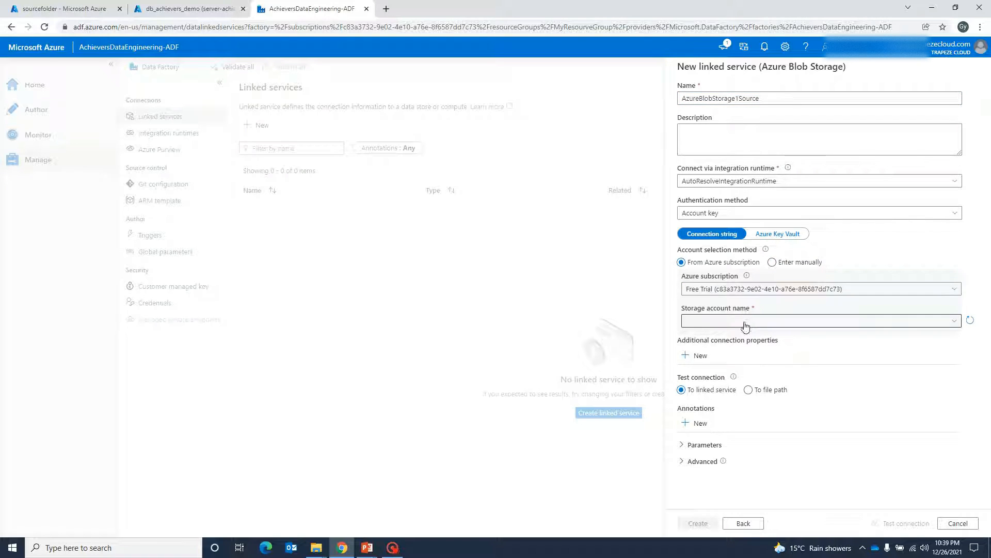
left_click(746, 321)
left_click(741, 337)
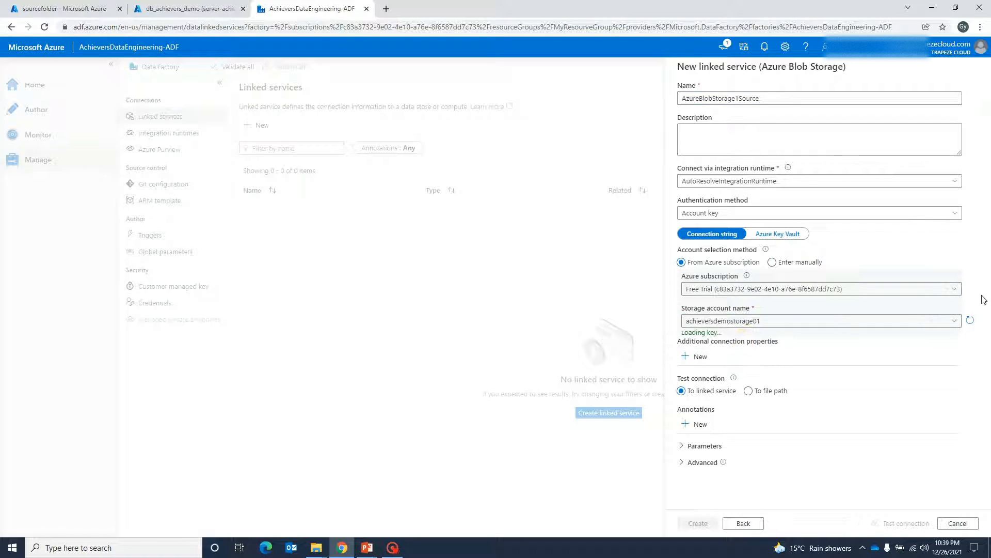
left_click(903, 525)
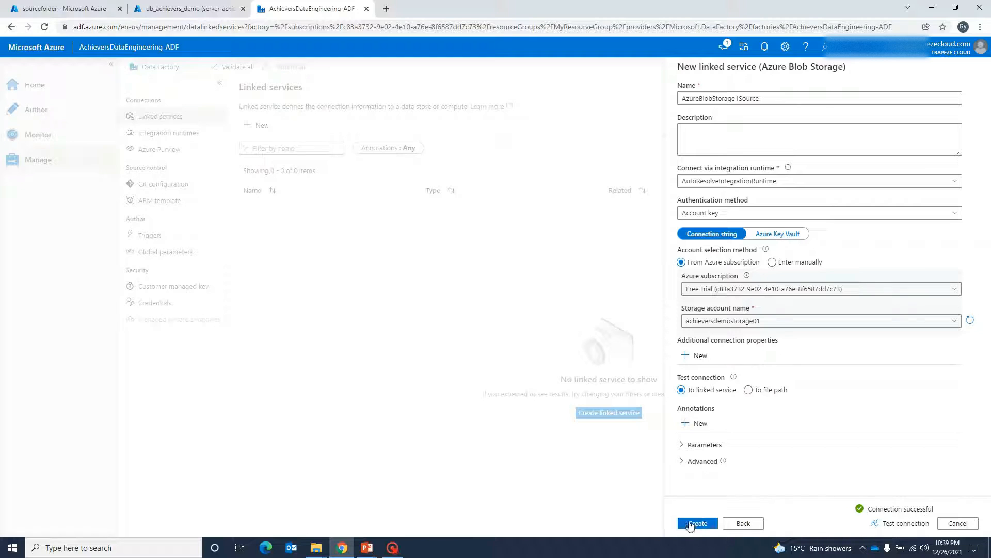
left_click(693, 523)
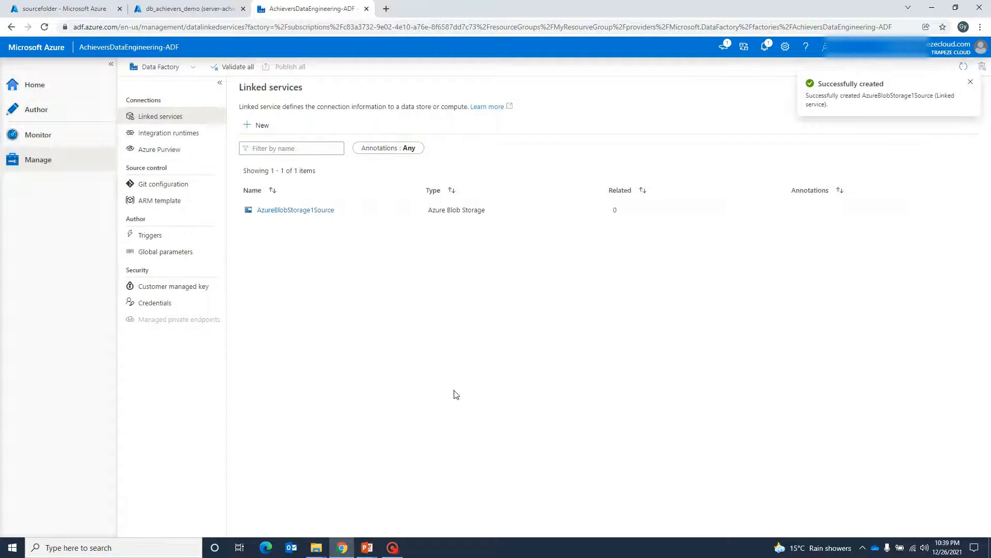
- Start a new Azure SQL Database linked service and extend its default name to mark it as the destination
left_click(256, 126)
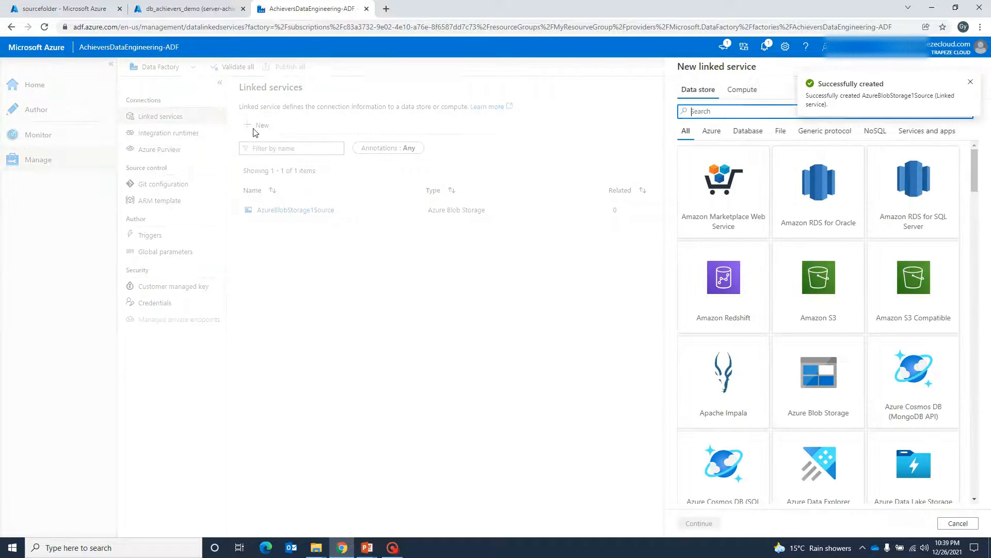
type("SQL")
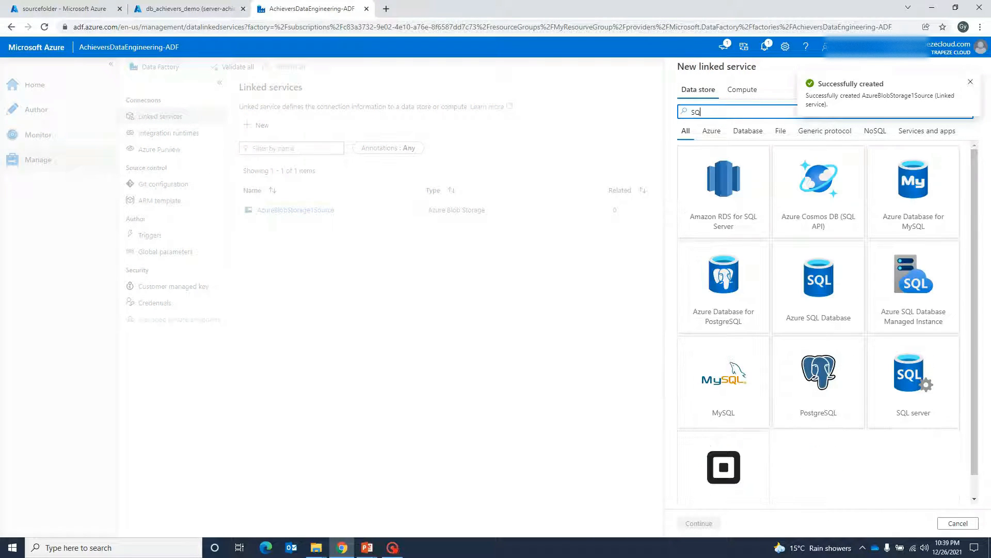
left_click(808, 290)
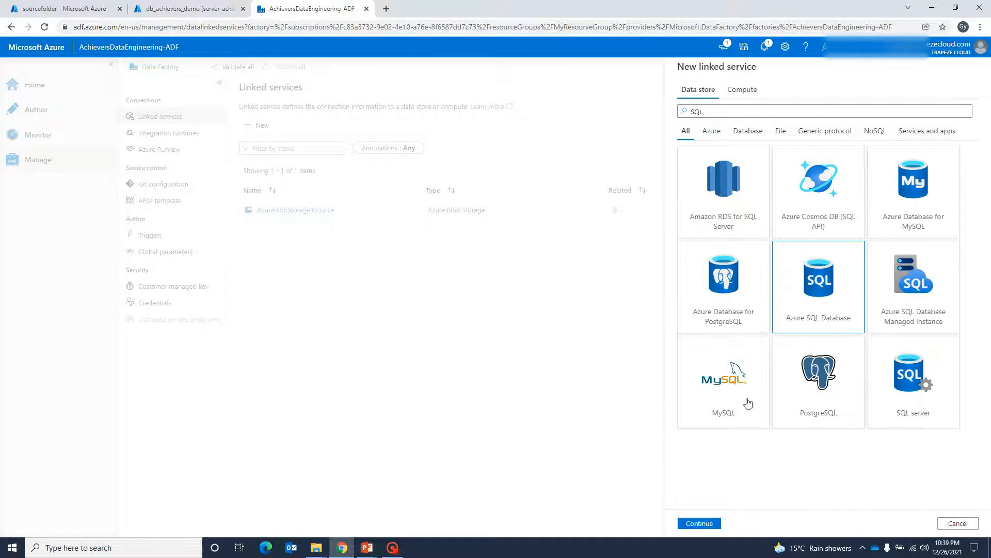
left_click(699, 523)
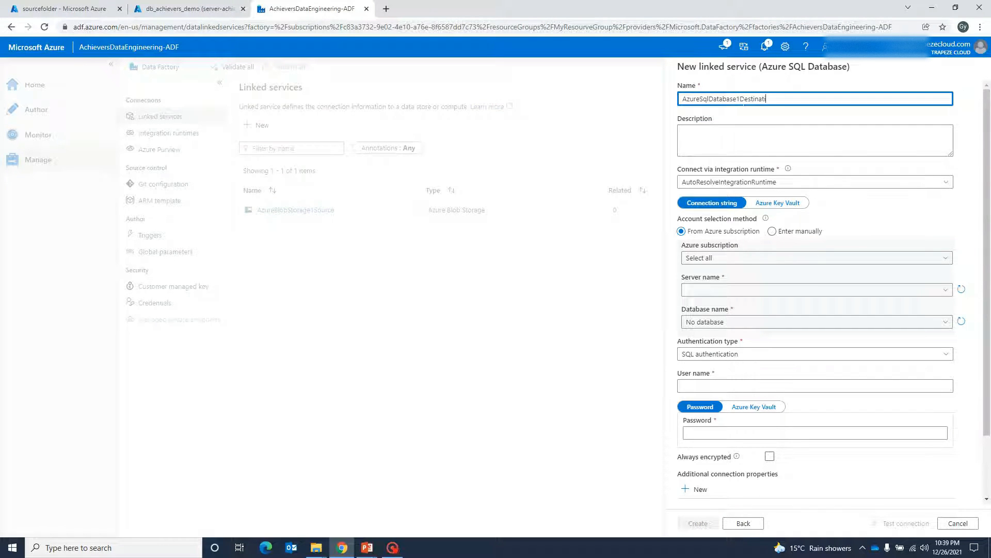
- Set the linked service's subscription to Free Trial, its server to server-achieversdemo and its database to db_achievers_demo
scroll(974, 206, "down", 3)
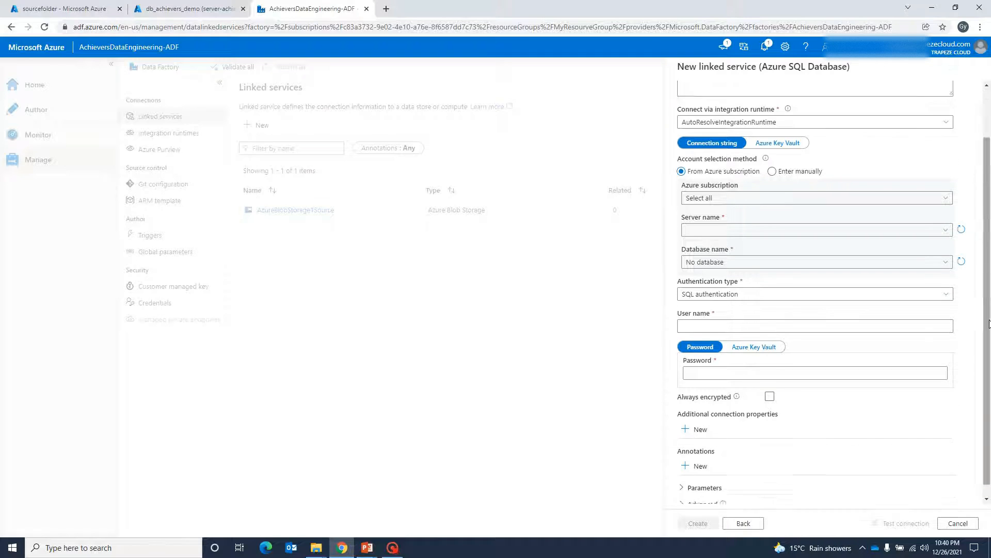
left_click(742, 186)
left_click(719, 220)
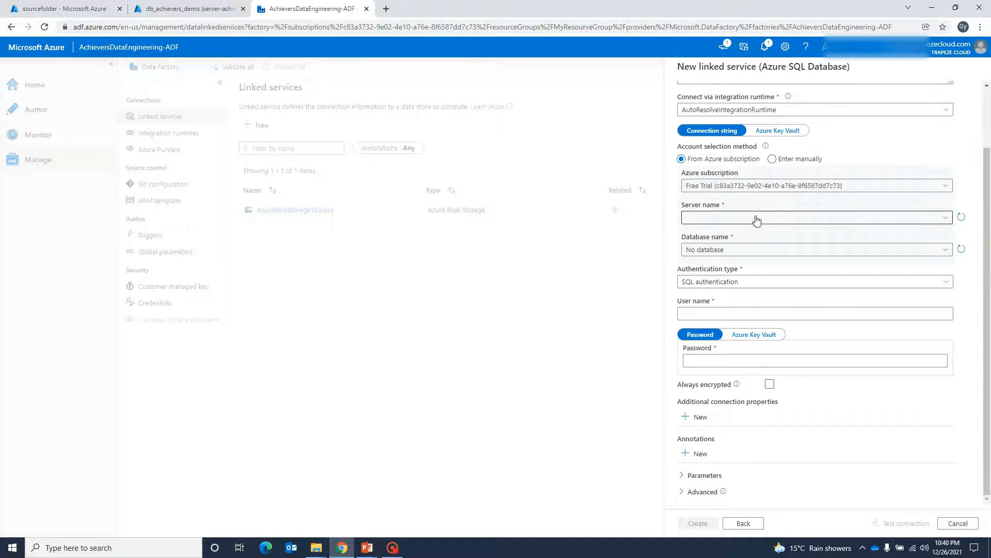
left_click(748, 217)
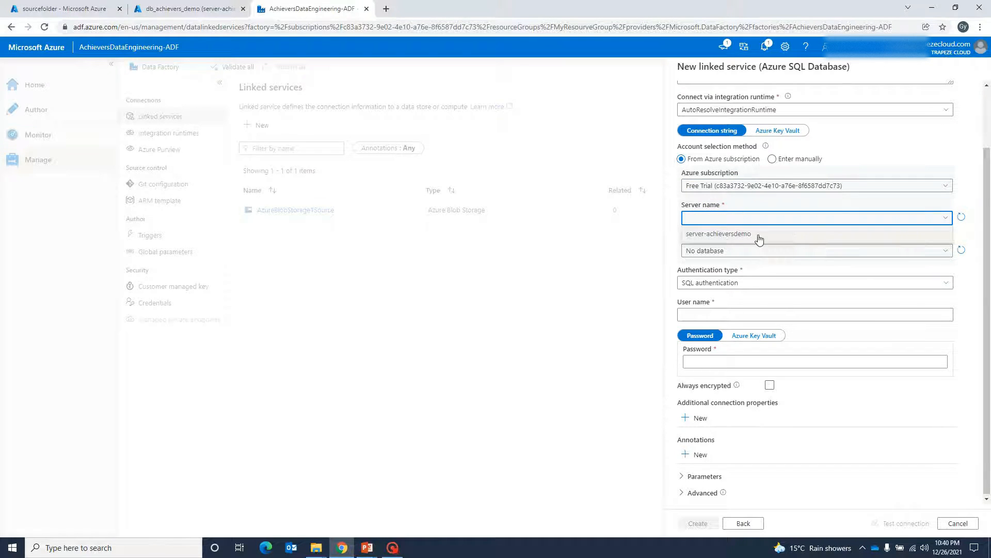
left_click(757, 235)
left_click(767, 249)
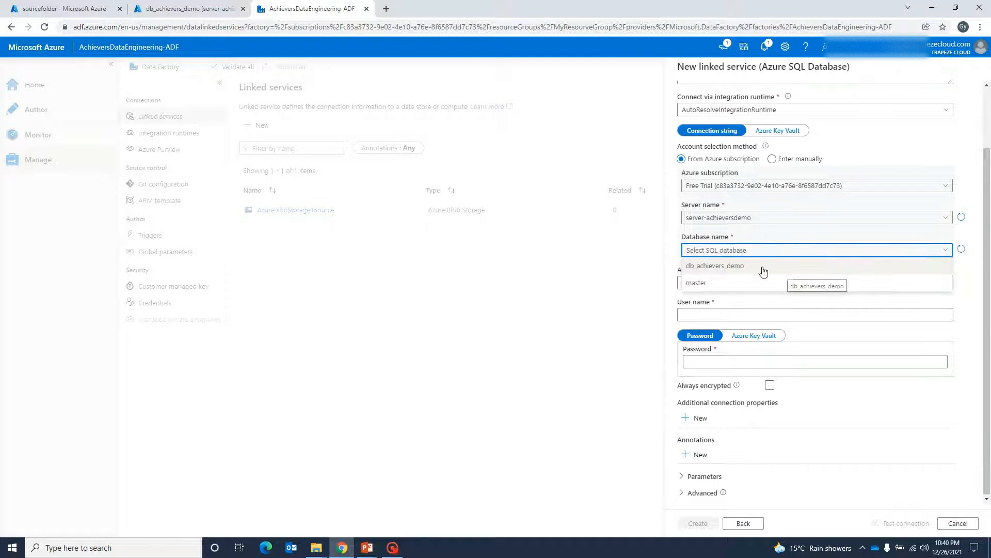
left_click(763, 268)
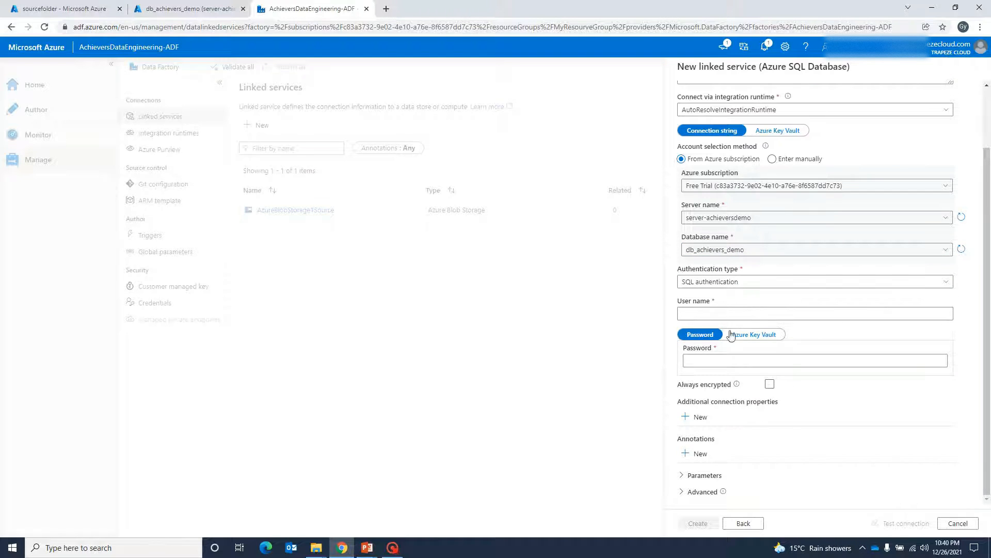
- Enter the user name sqladmin and the account password for SQL authentication, and test the connection
left_click(729, 314)
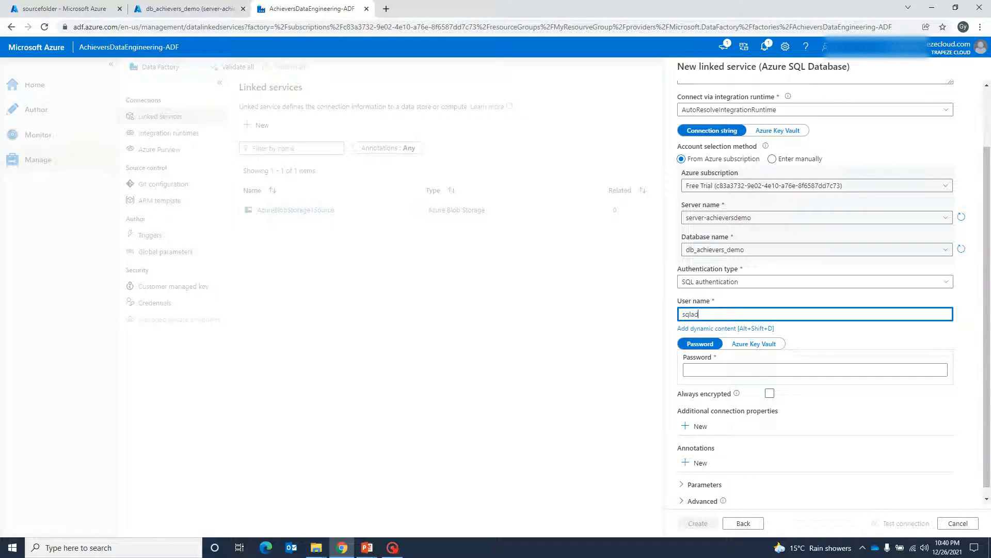
key("Tab")
key("Tab")
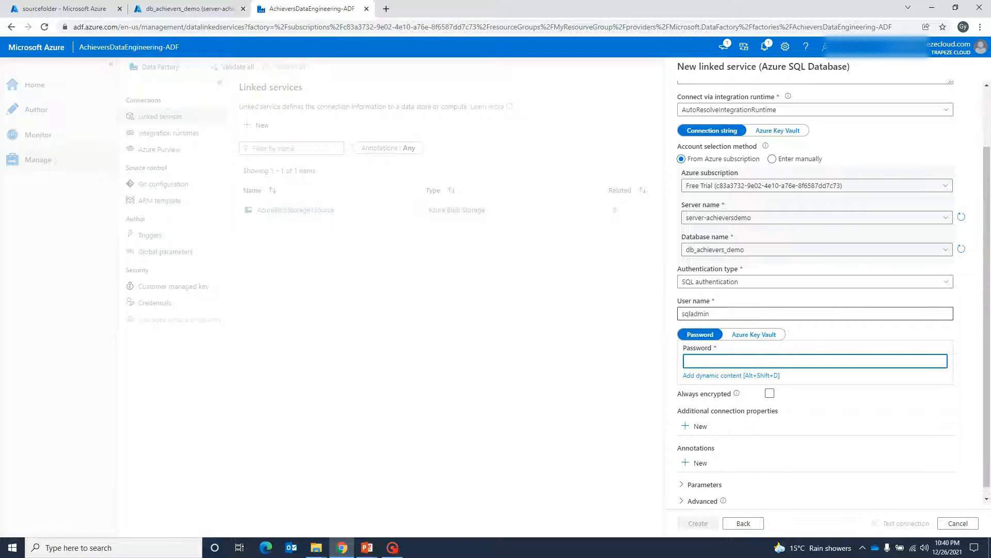
type("••••••")
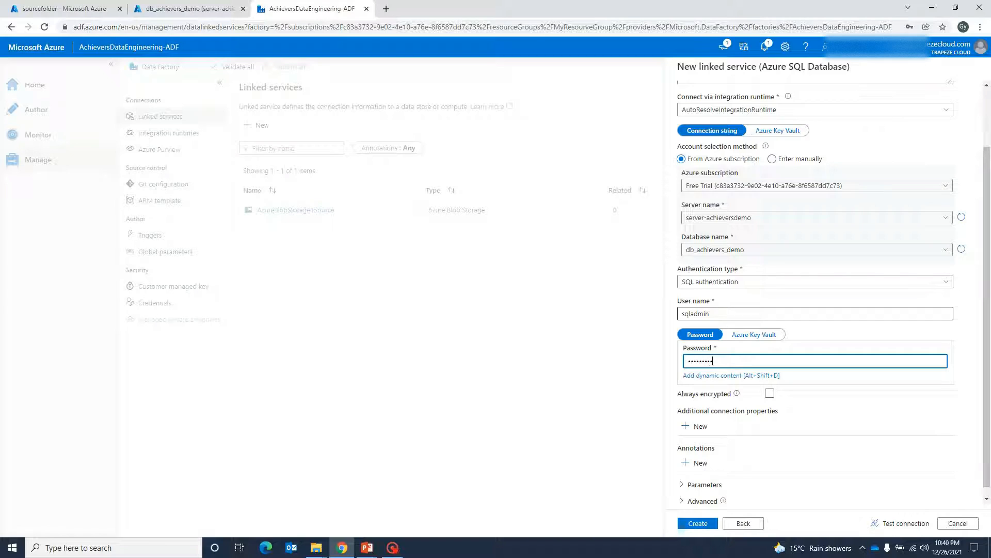
left_click(973, 372)
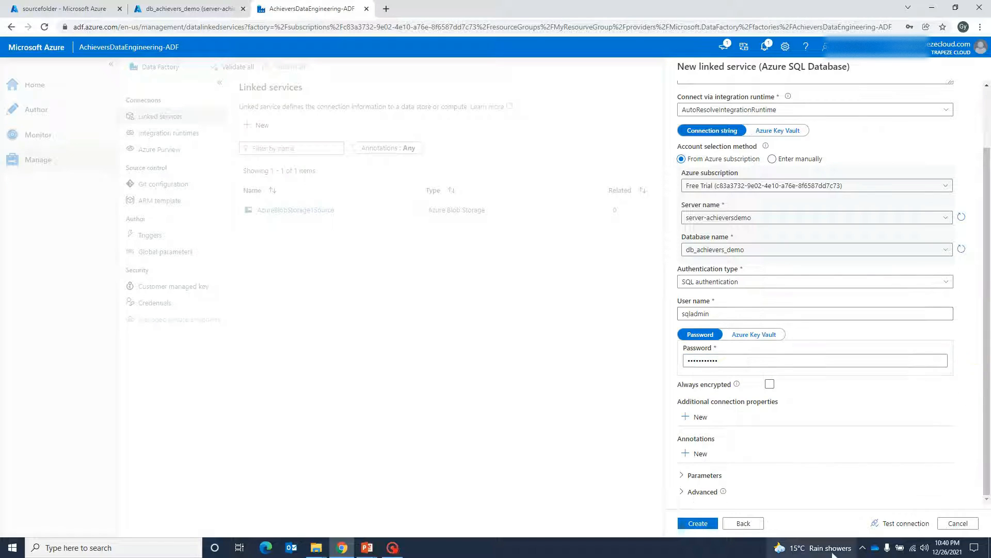
left_click(897, 522)
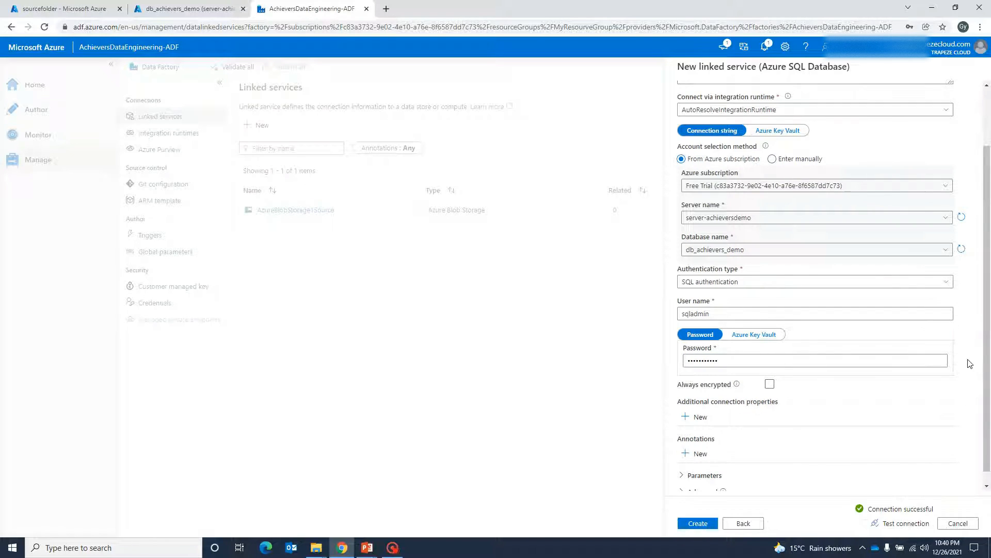
- Create the configured Azure SQL Database linked service, and open the factory's authoring workspace
left_click(697, 524)
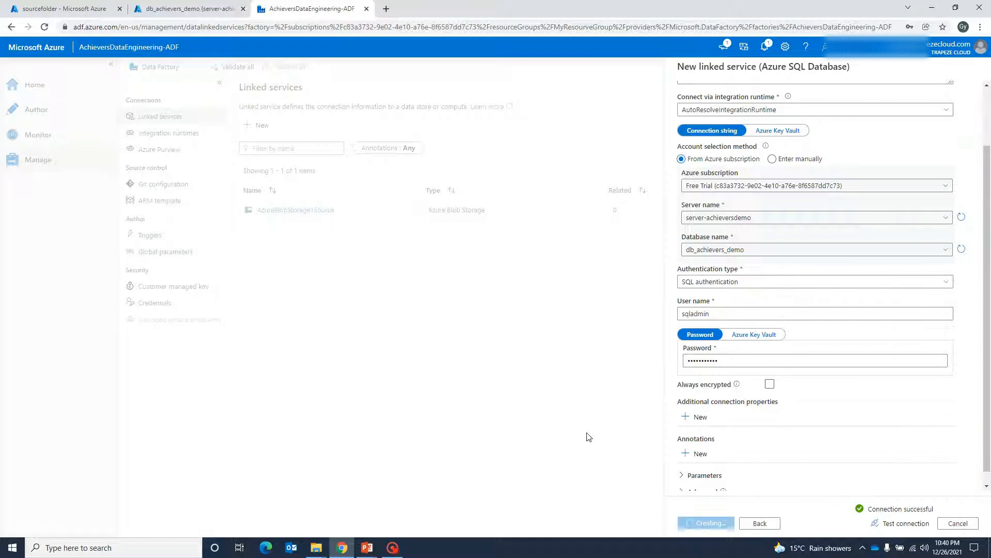
left_click(482, 391)
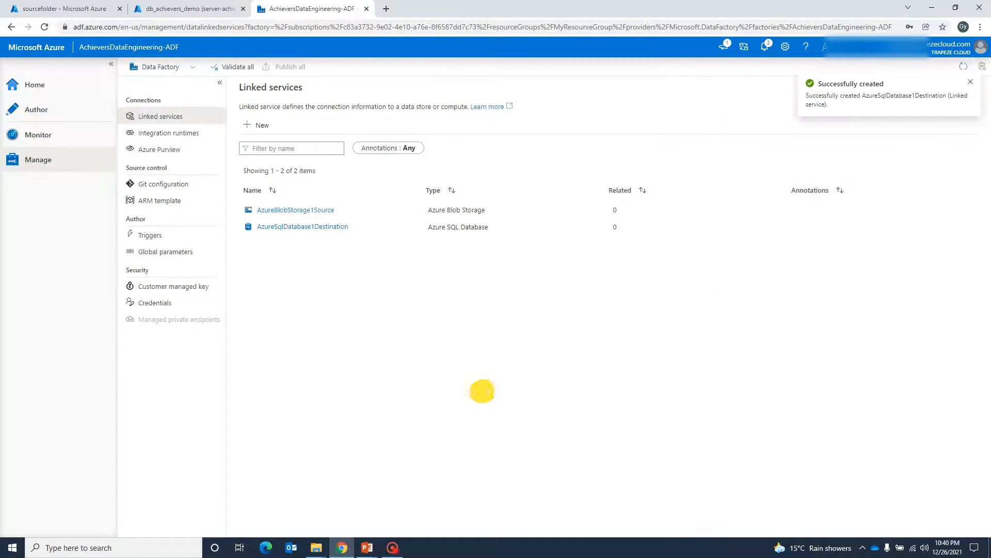
left_click(53, 113)
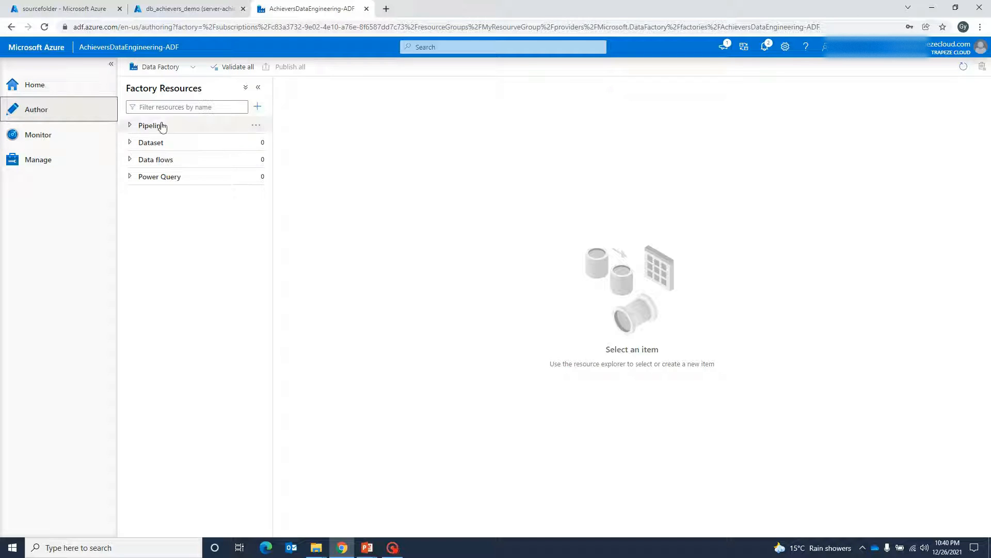
- Add a new blank pipeline to the factory resources, keeping its default name
left_click(257, 107)
mouse_move(301, 124)
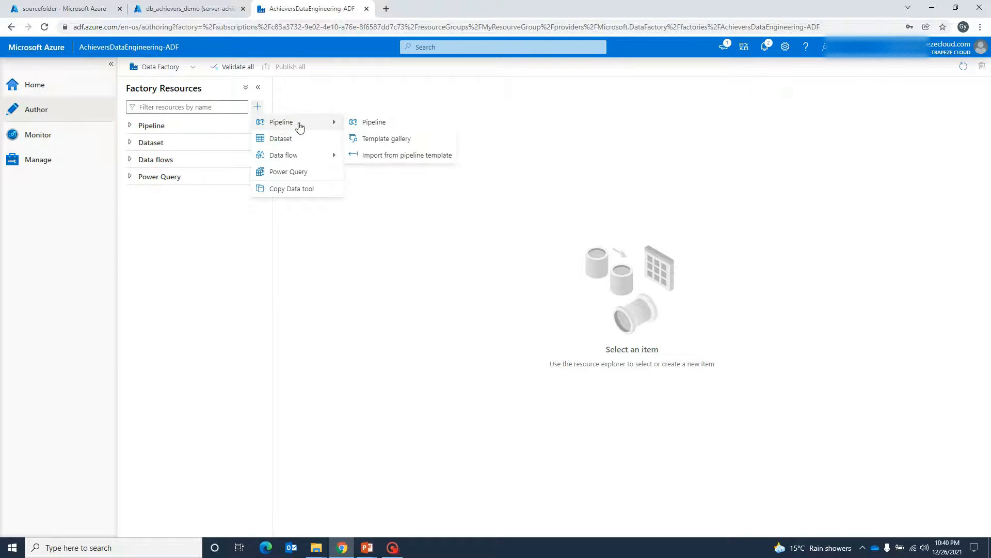
left_click(376, 124)
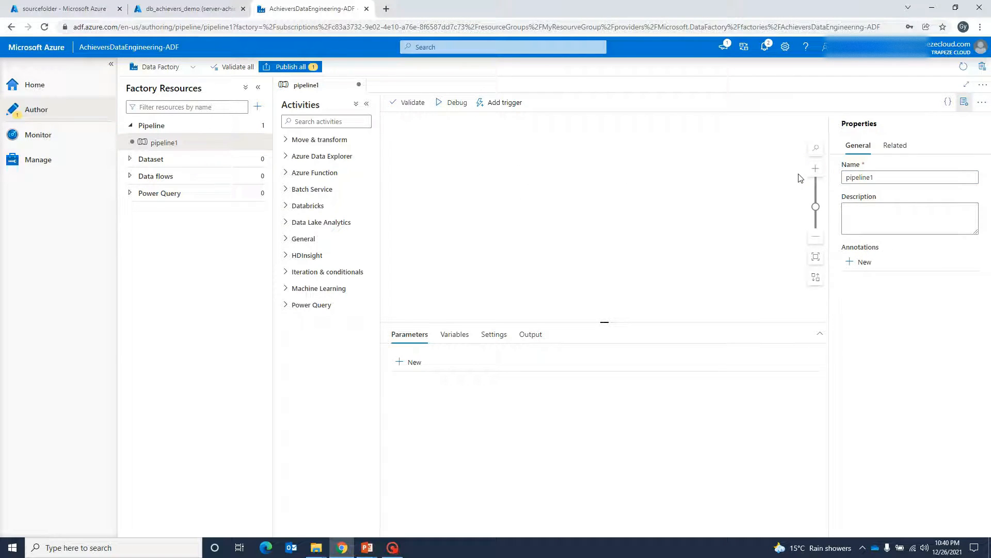
left_click(845, 177)
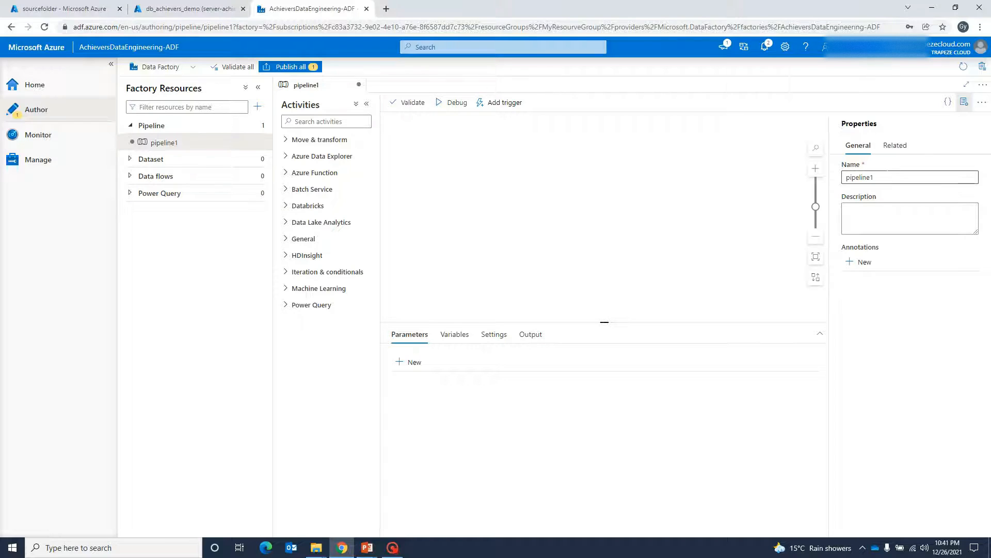
left_click(575, 176)
- Add a Copy data activity to the pipeline canvas and review its source and sink dataset settings
left_click(295, 139)
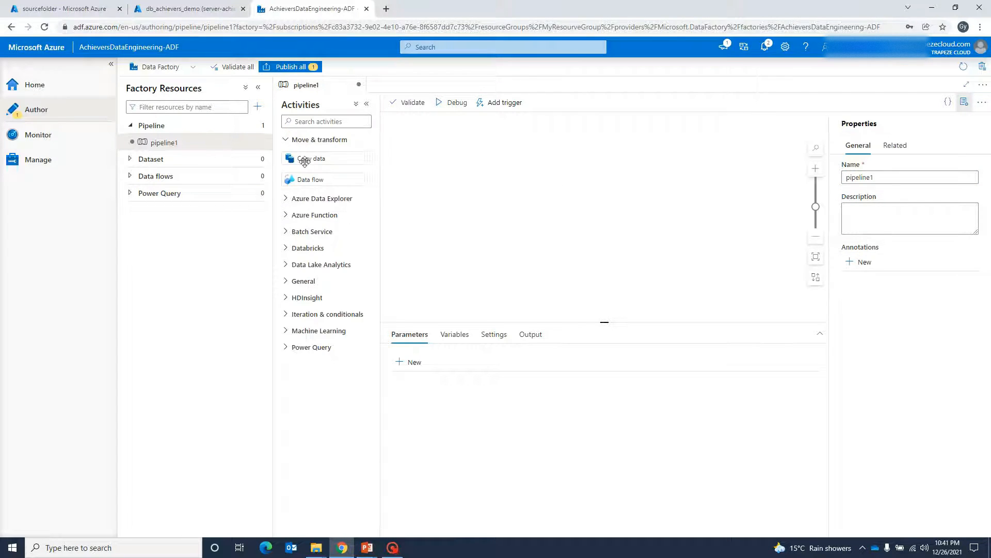
left_click_drag(305, 162, 523, 154)
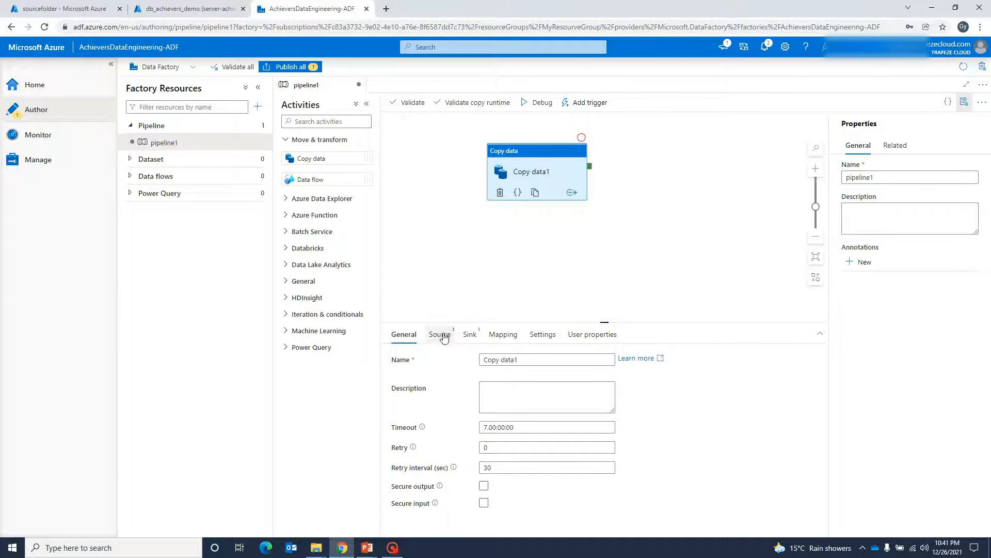
left_click(443, 334)
left_click(469, 333)
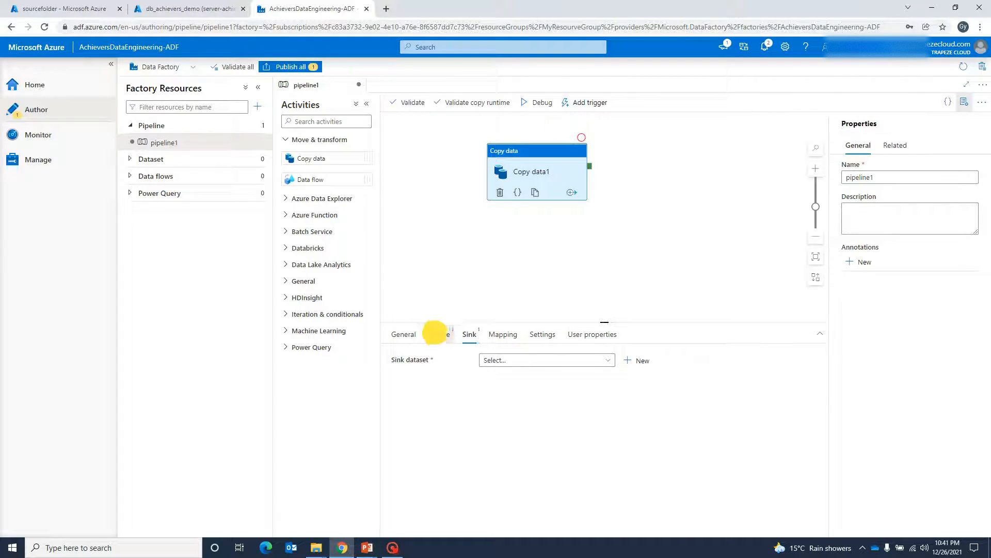
left_click(433, 333)
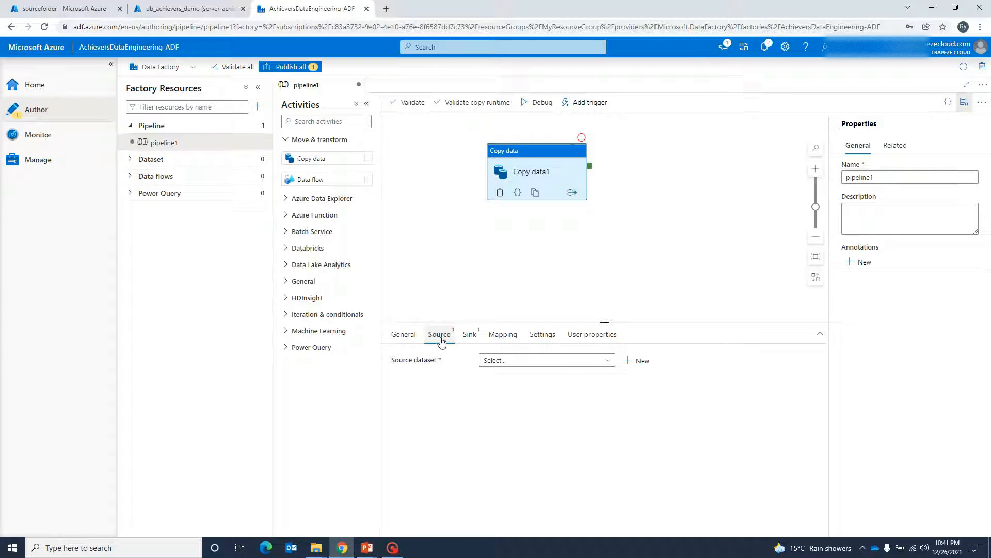
left_click(470, 340)
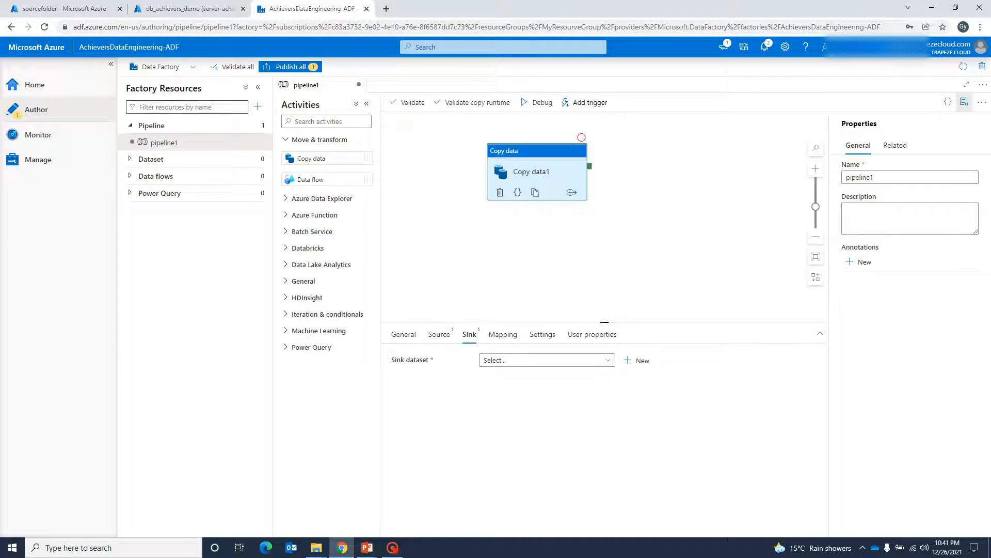
- Start a new dataset on Azure Blob Storage with the DelimitedText format
left_click(258, 106)
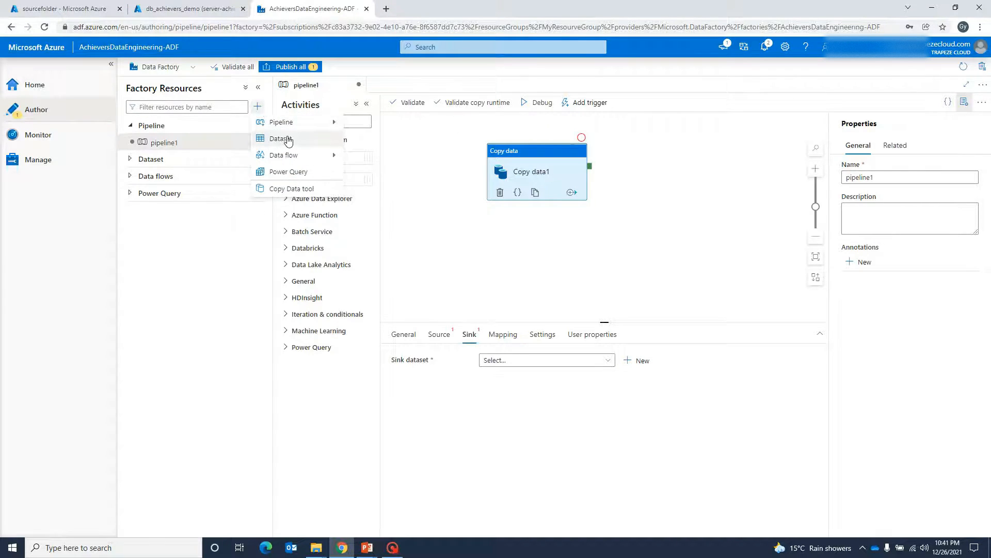
left_click(289, 142)
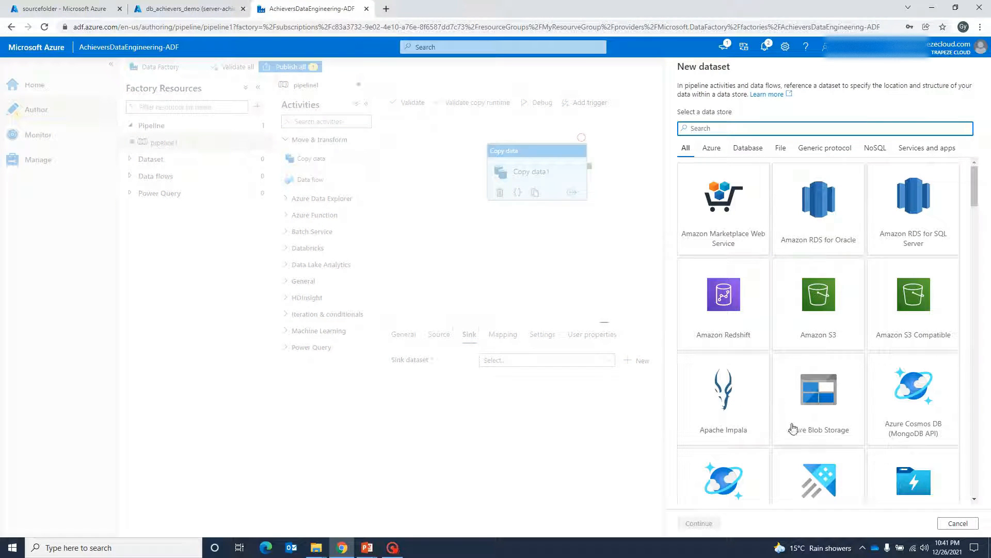
left_click(804, 395)
left_click(700, 523)
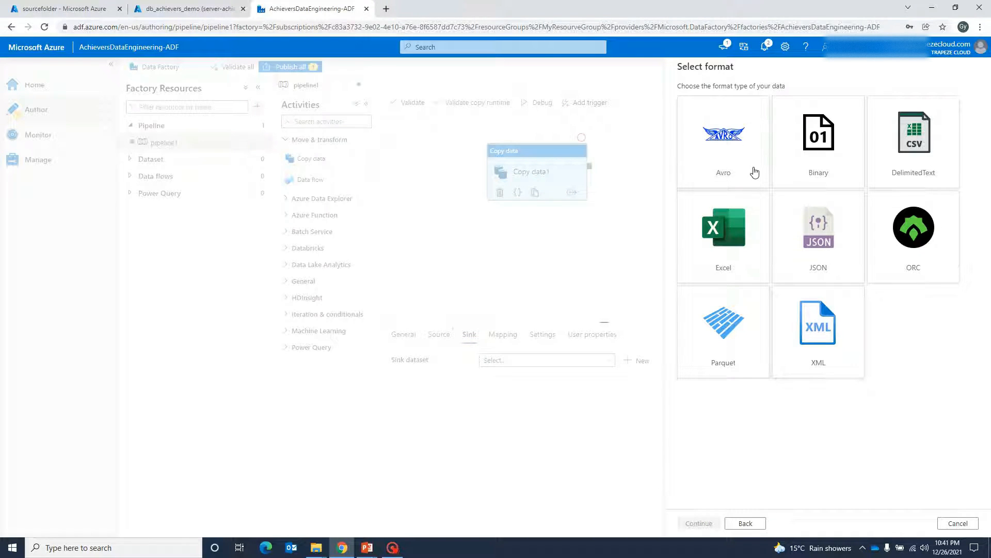
left_click(907, 147)
left_click(703, 522)
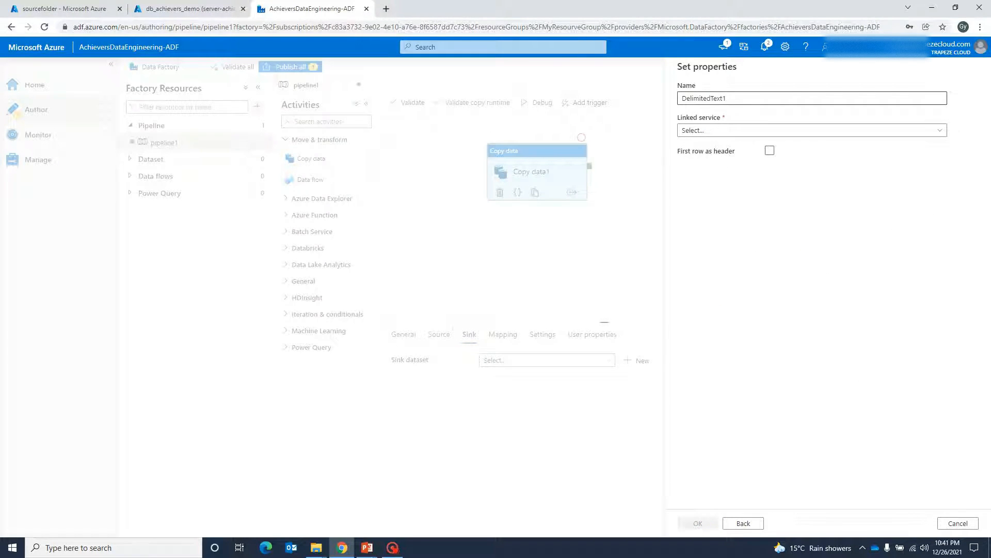
- Name the dataset DelimitedText1Source and assign it the linked service AzureBlobStorage1Source
left_click(737, 95)
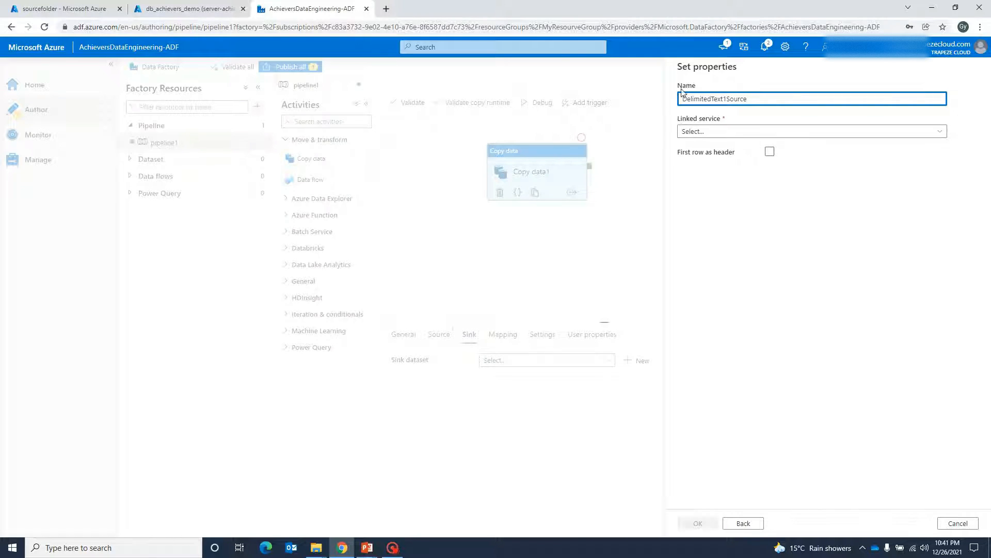
left_click(857, 134)
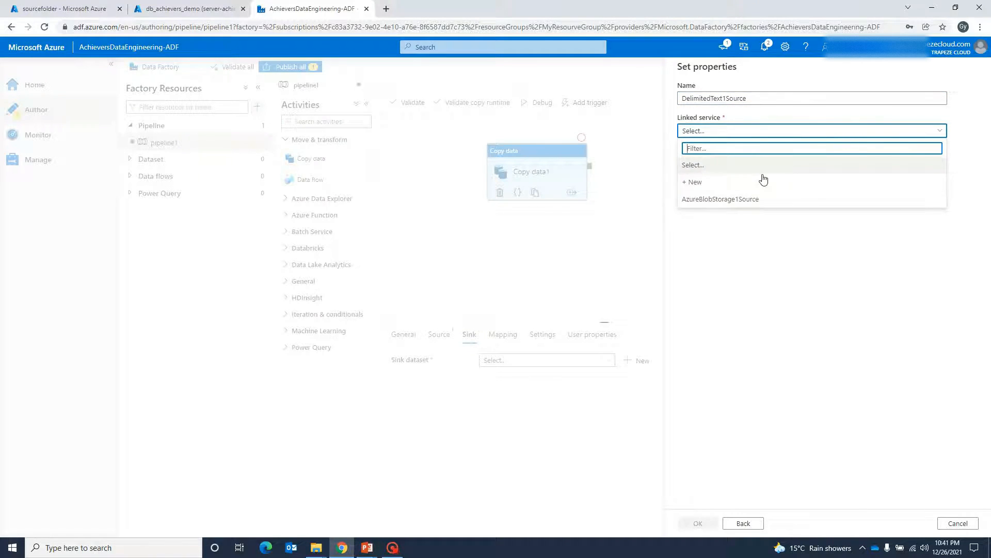
left_click(715, 198)
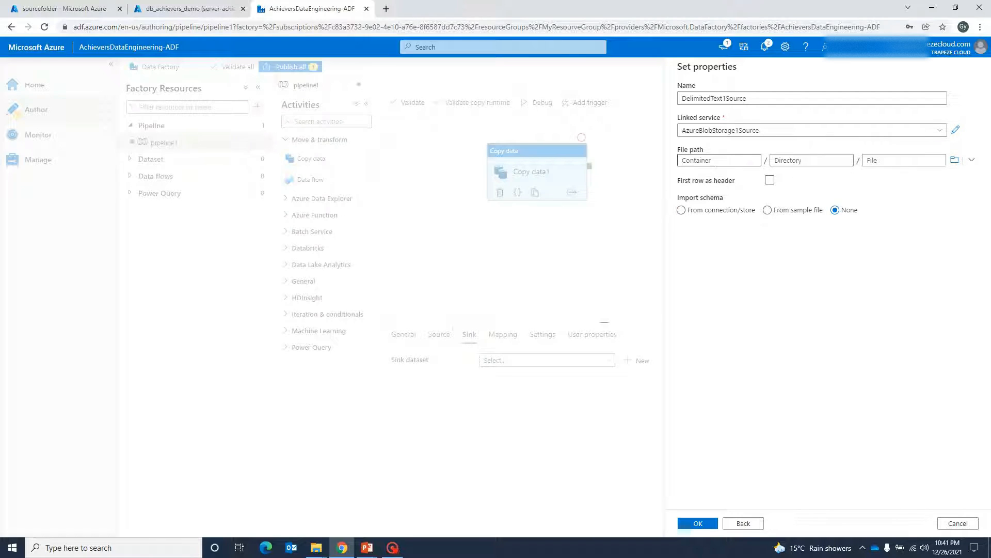
- Set the dataset's file path to TestData.csv in sourcefolder, and create the dataset
left_click(955, 160)
double_click(719, 122)
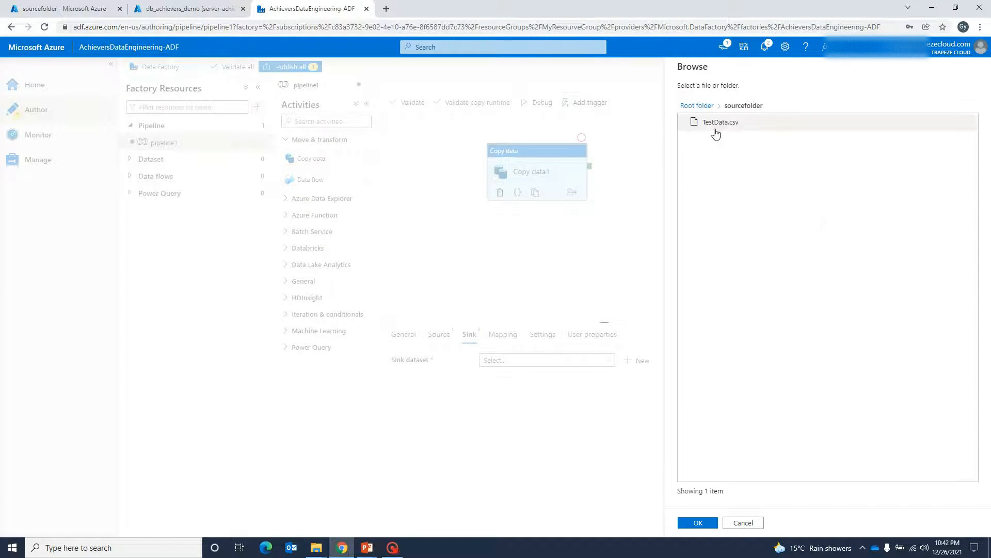
left_click(714, 128)
left_click(697, 522)
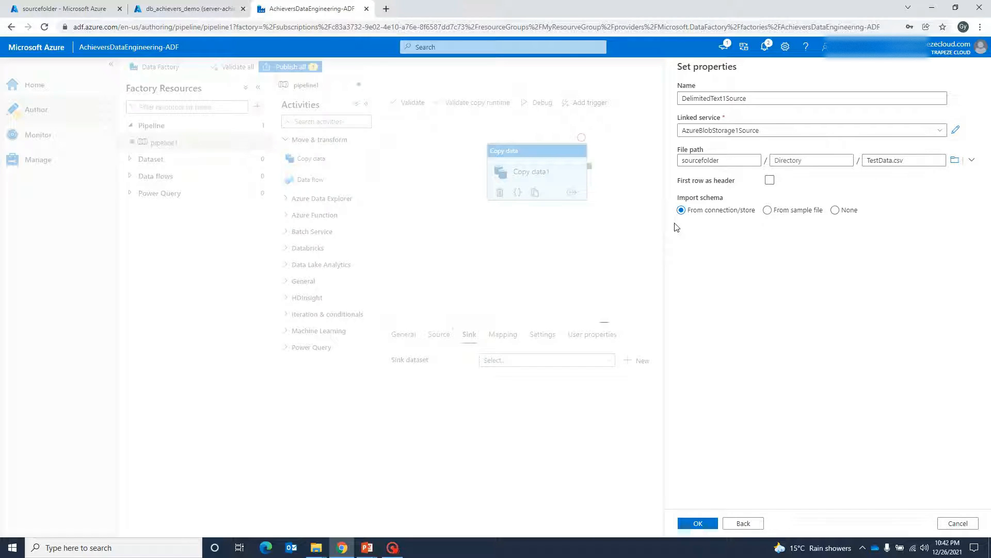
double_click(692, 160)
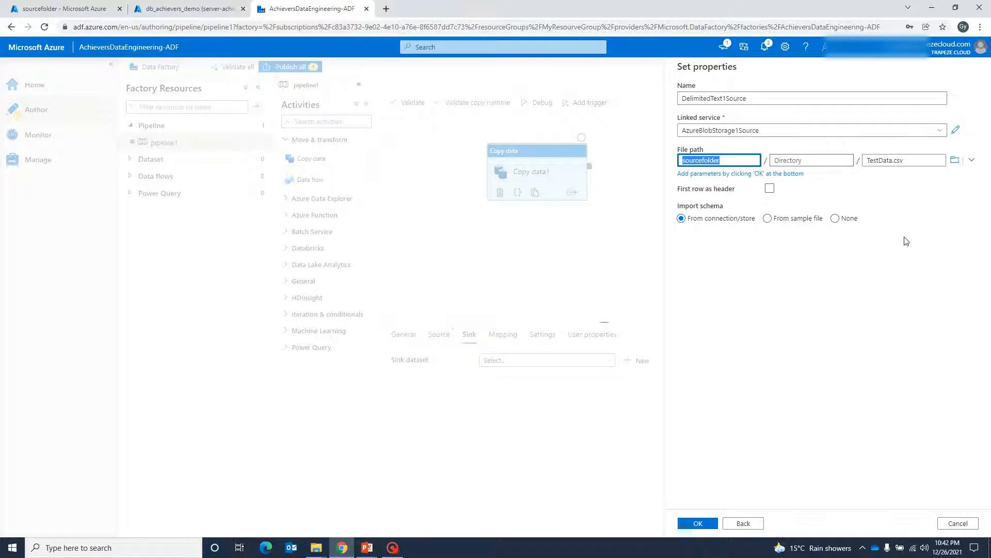
left_click(810, 295)
left_click(695, 523)
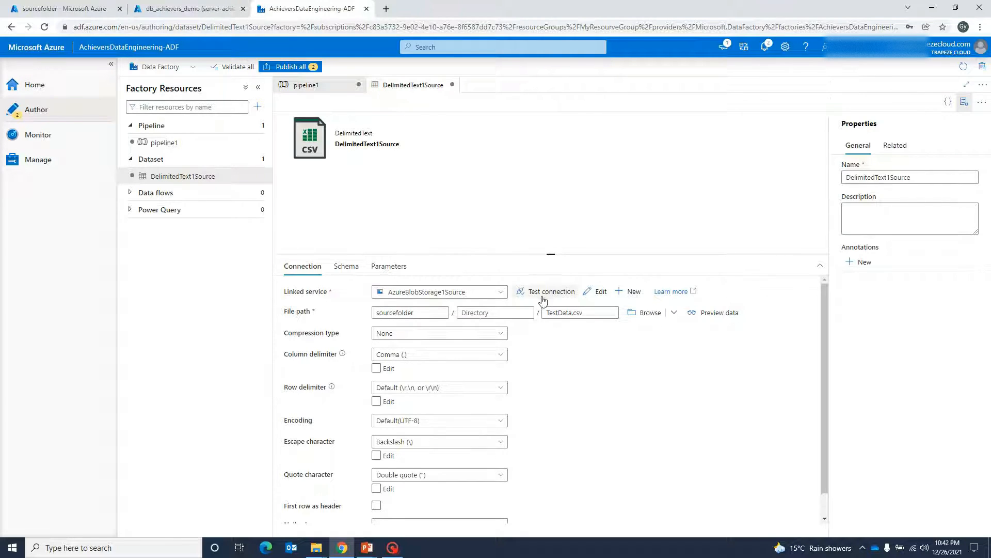
- Enable First row as header for the source dataset, previewing its data before and after the change
left_click(704, 318)
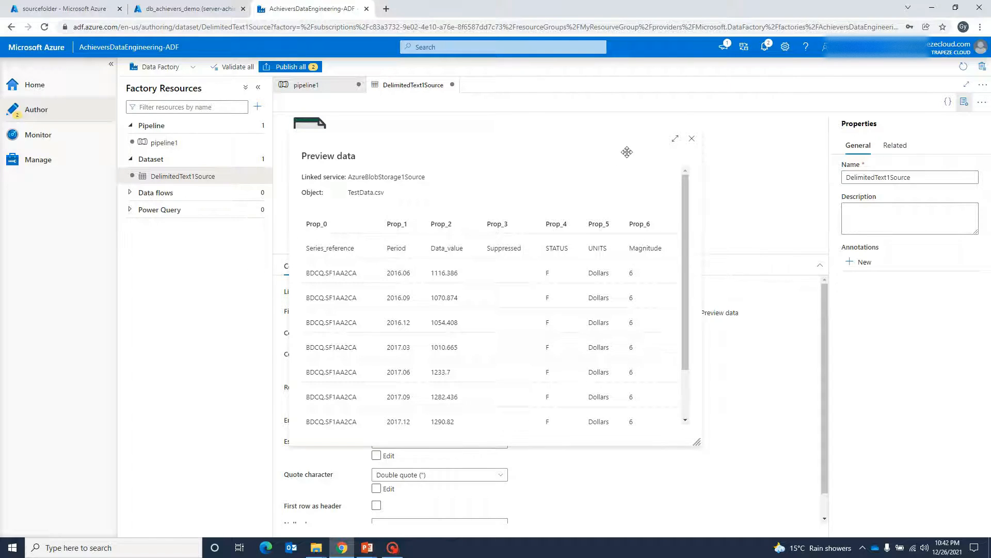
left_click(692, 138)
scroll(643, 389, "down", 1)
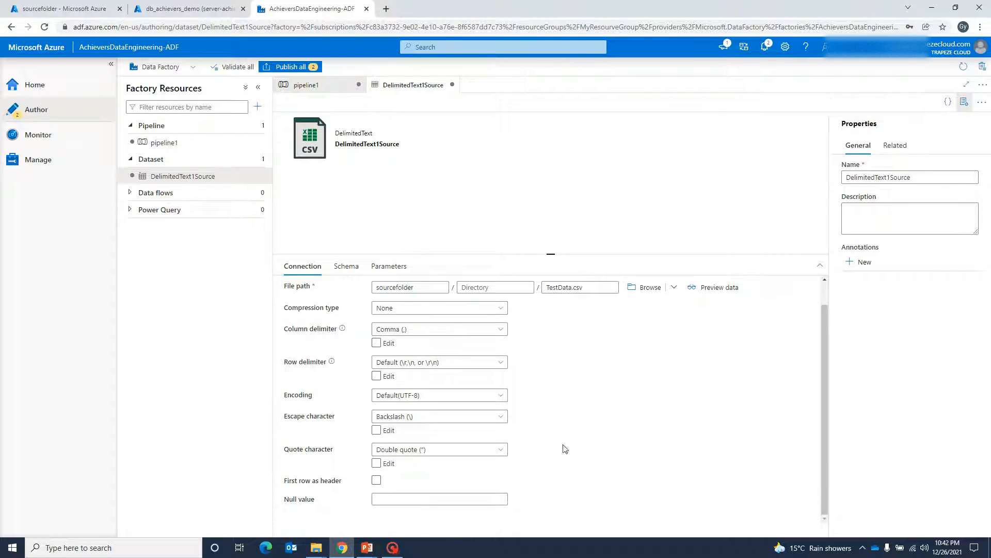
left_click(379, 482)
left_click(717, 293)
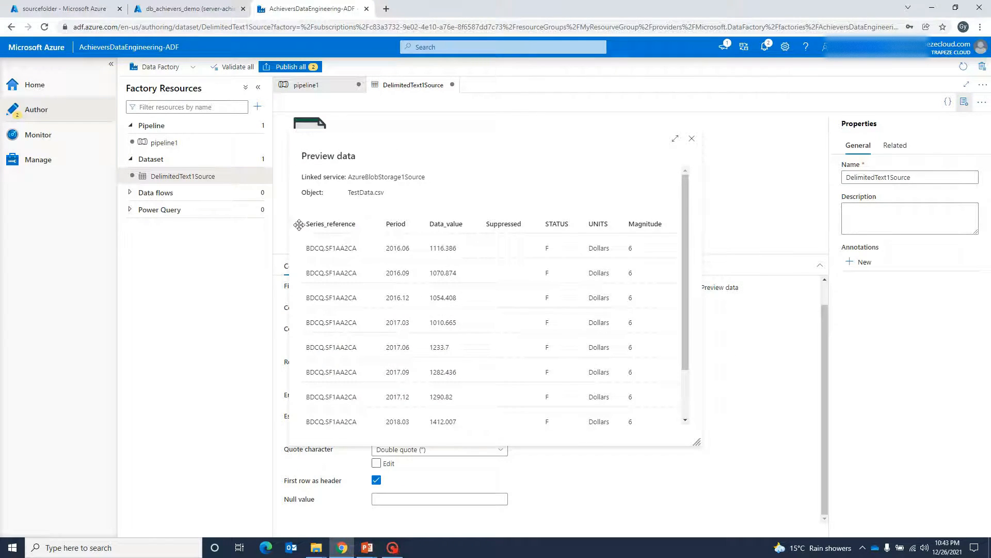
left_click(692, 140)
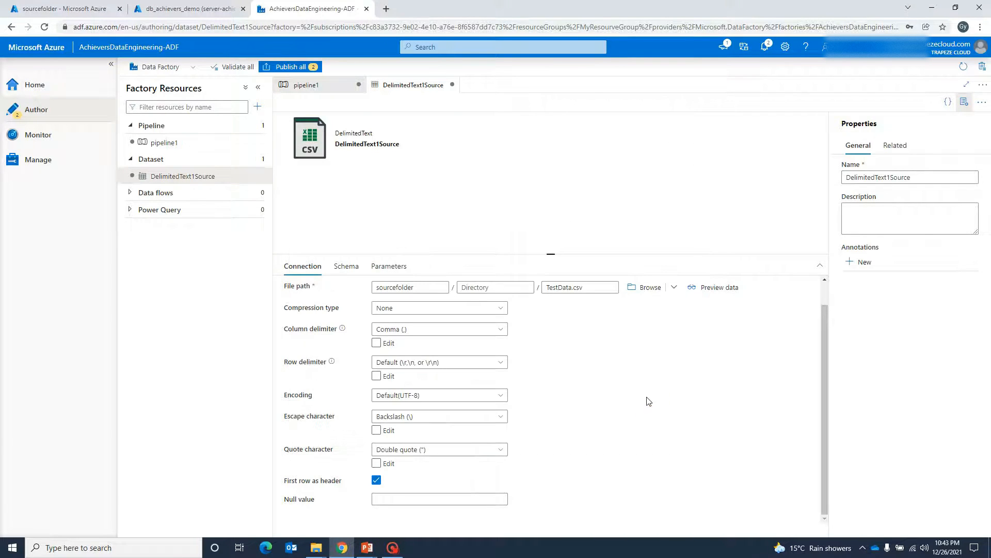
- Start another new dataset, searching the data stores for SQL and choosing Azure SQL Database
left_click(258, 107)
left_click(280, 138)
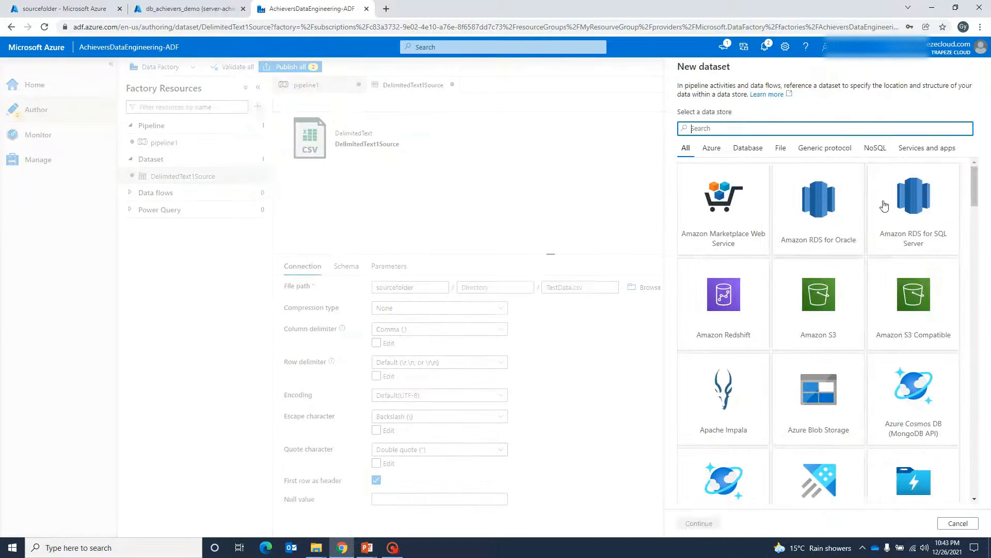
type("SQL")
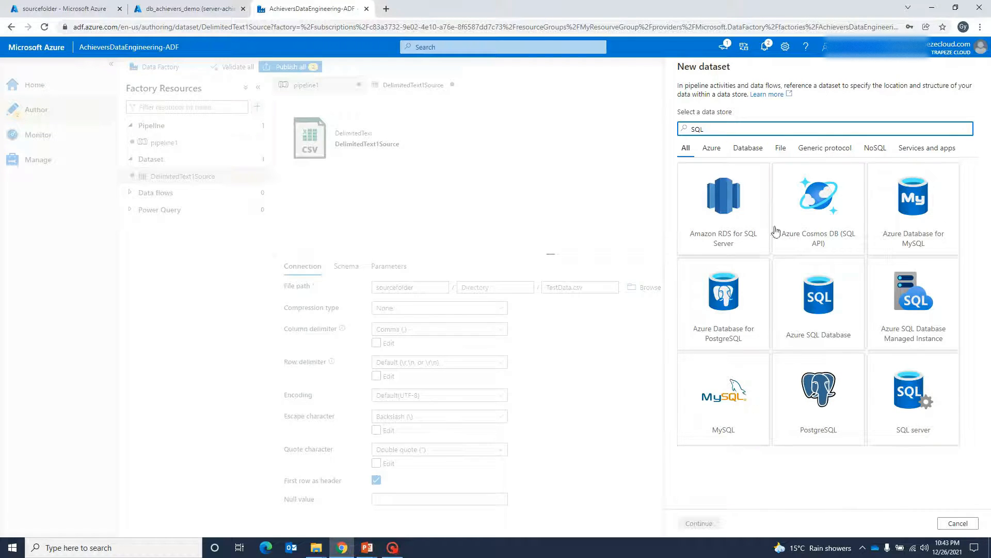
left_click(818, 299)
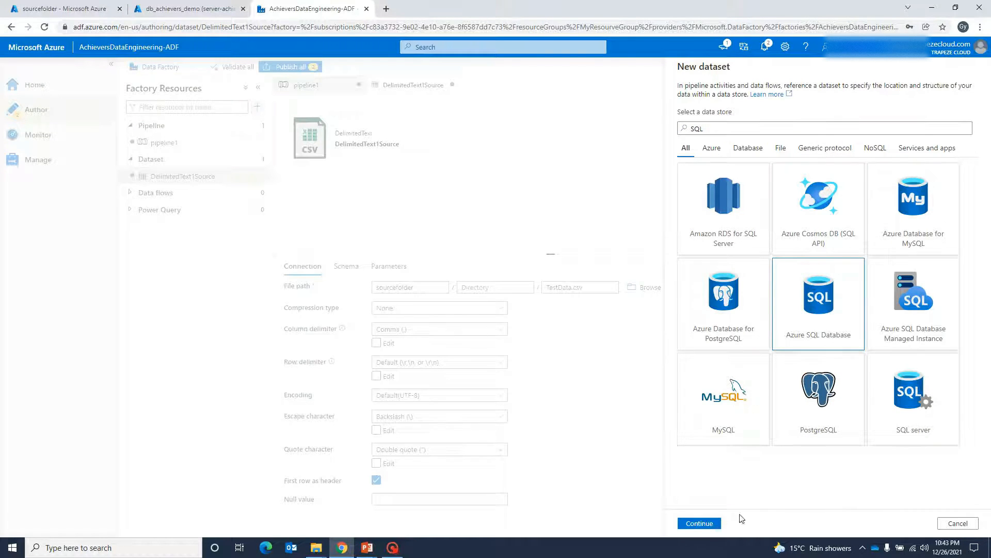
left_click(702, 523)
- Name the dataset AzureSqlTable1Destination, and set its linked service to AzureSqlDatabase1Destination and its table to dbo.TestTbl
left_click(772, 103)
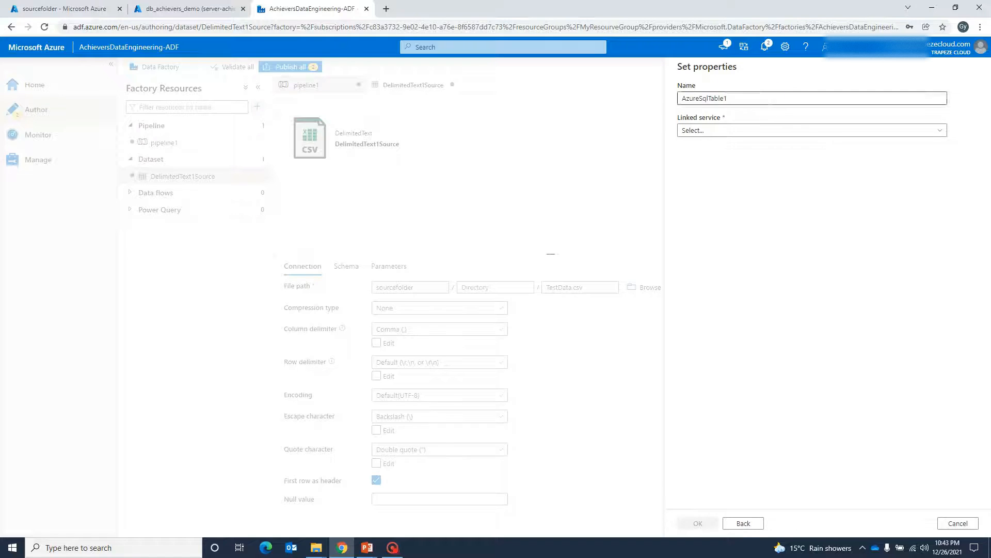
type("Destination")
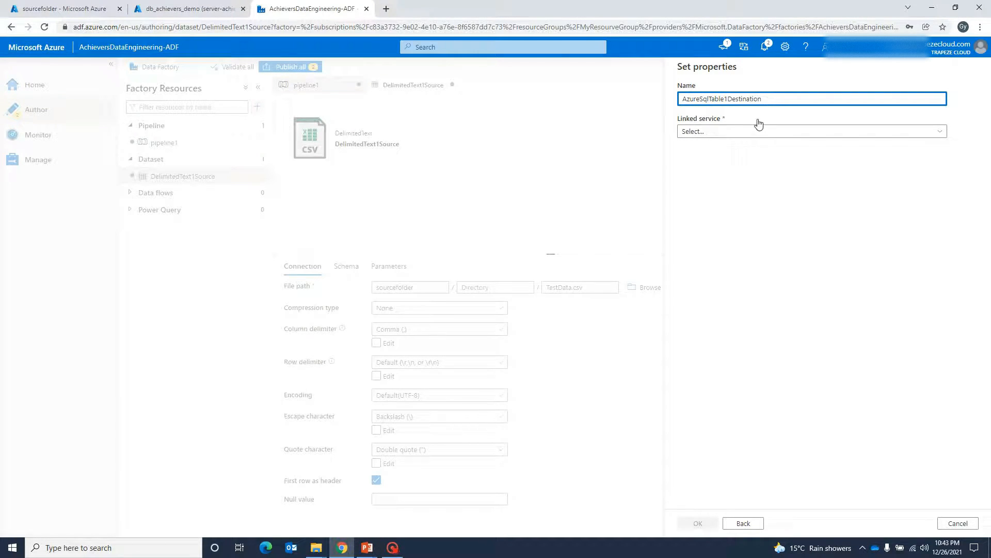
left_click(754, 131)
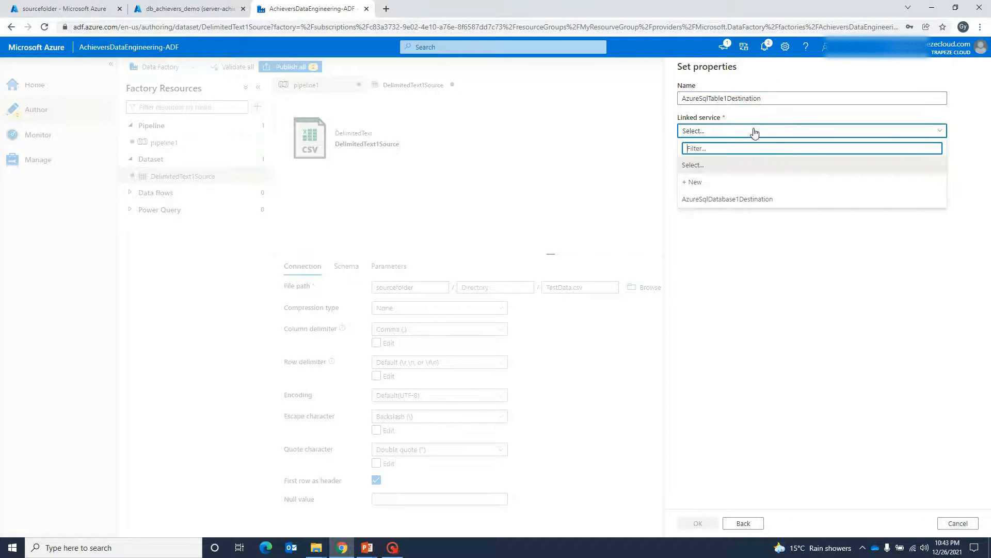
left_click(758, 202)
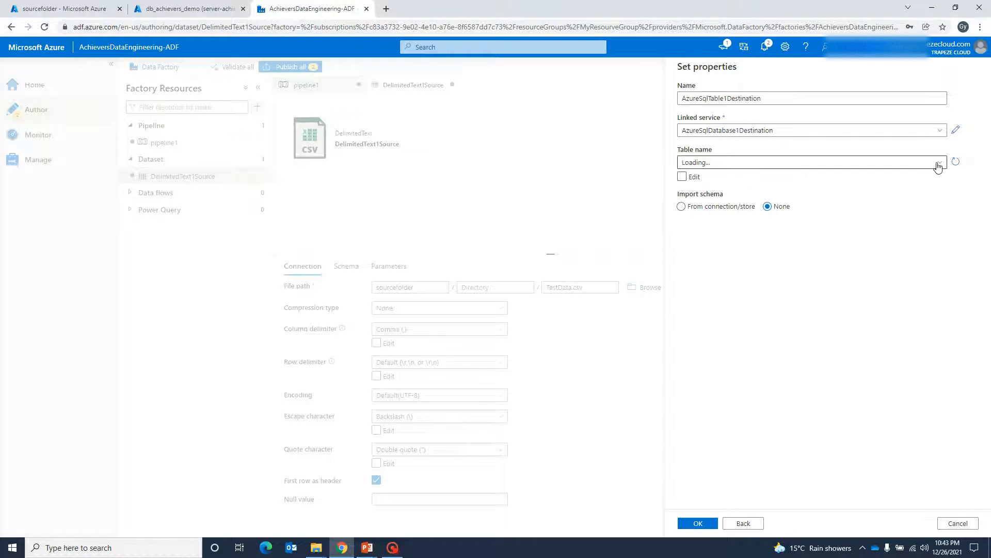
left_click(939, 163)
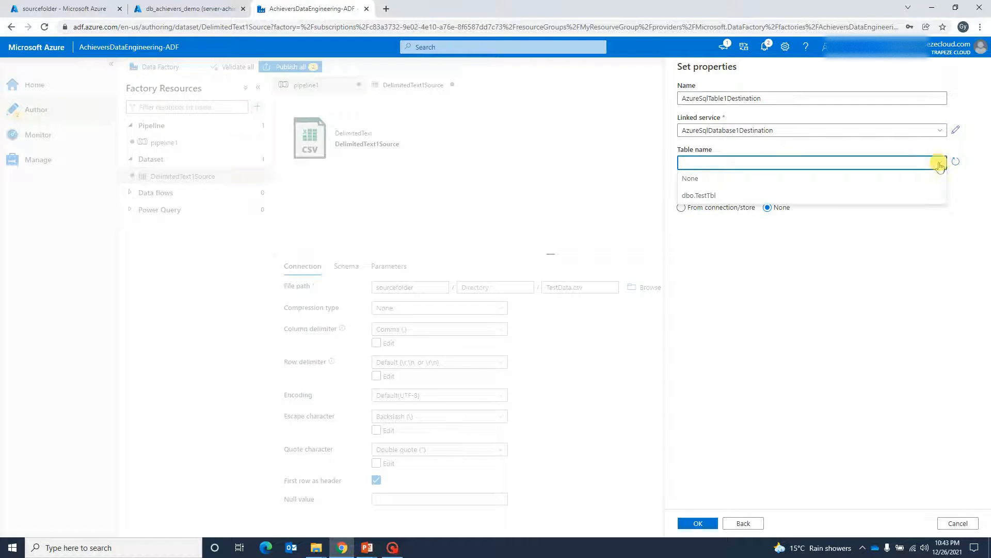
left_click(704, 195)
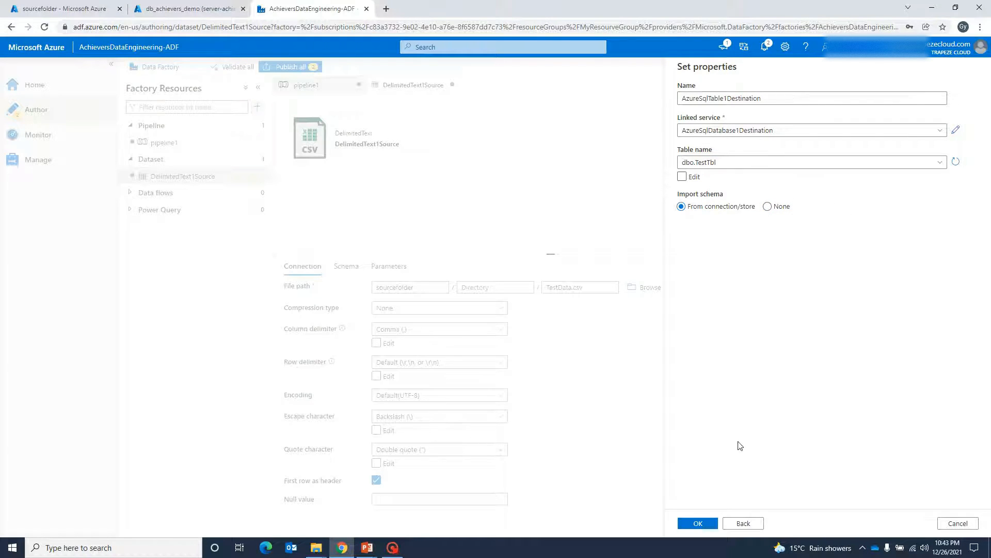
- Create the destination dataset, then check its linked service connection and preview the data of dbo.TestTbl
left_click(698, 523)
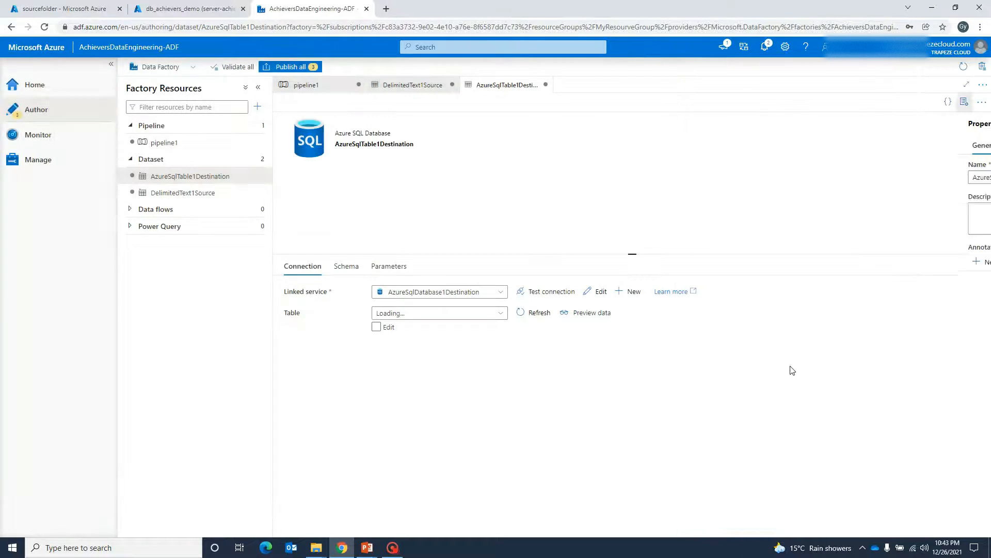
left_click(536, 292)
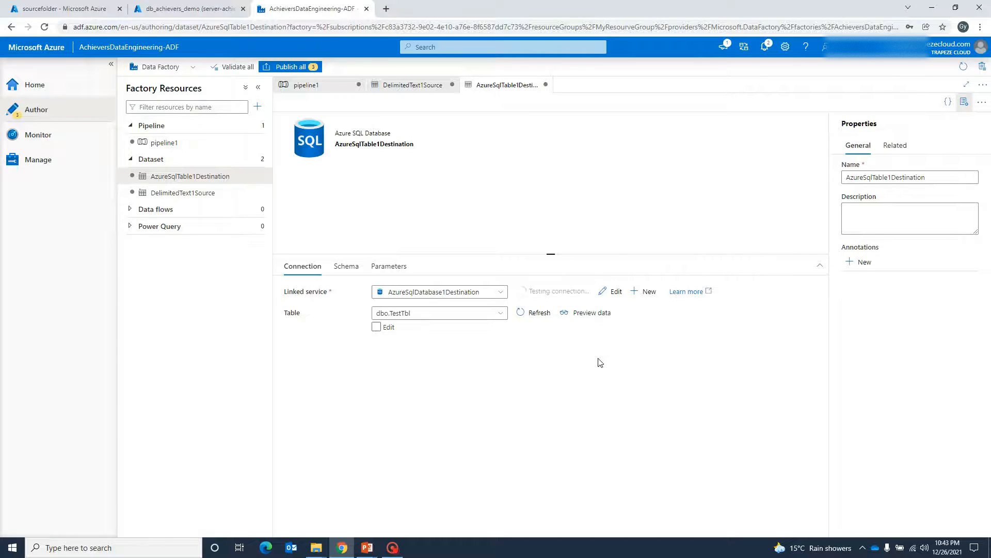
left_click(592, 321)
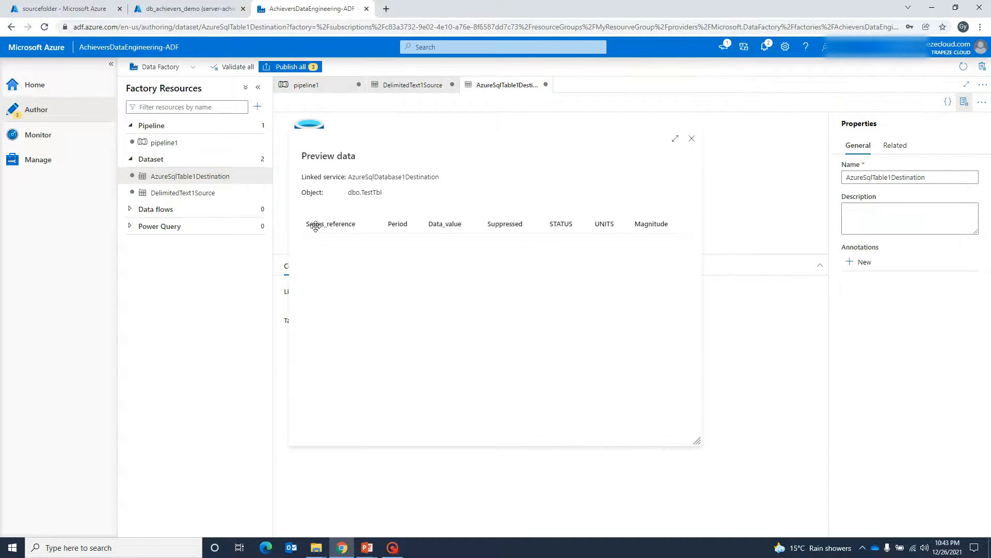
left_click(691, 140)
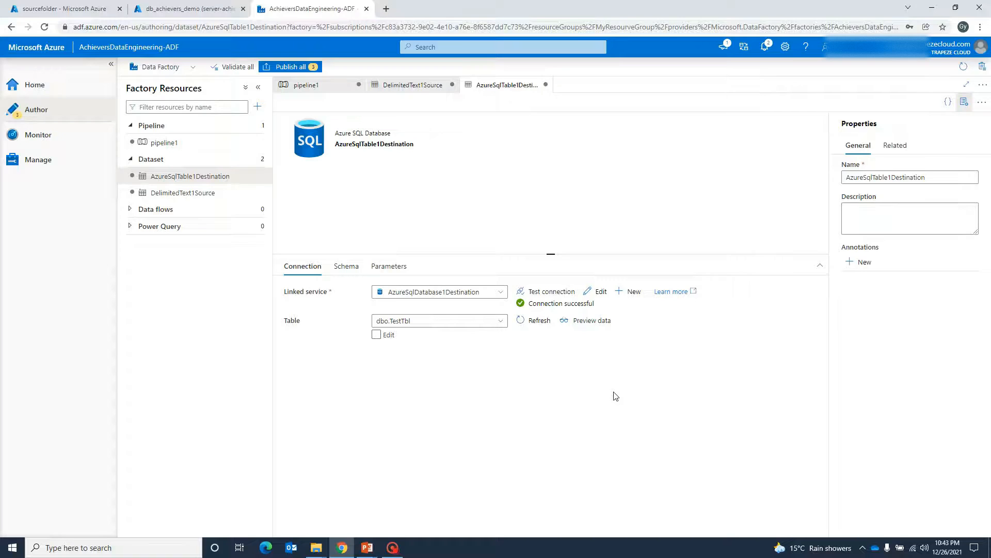
- Review pipeline1's copy activity alongside the DelimitedText1Source and AzureSqlTable1Destination datasets
left_click(301, 85)
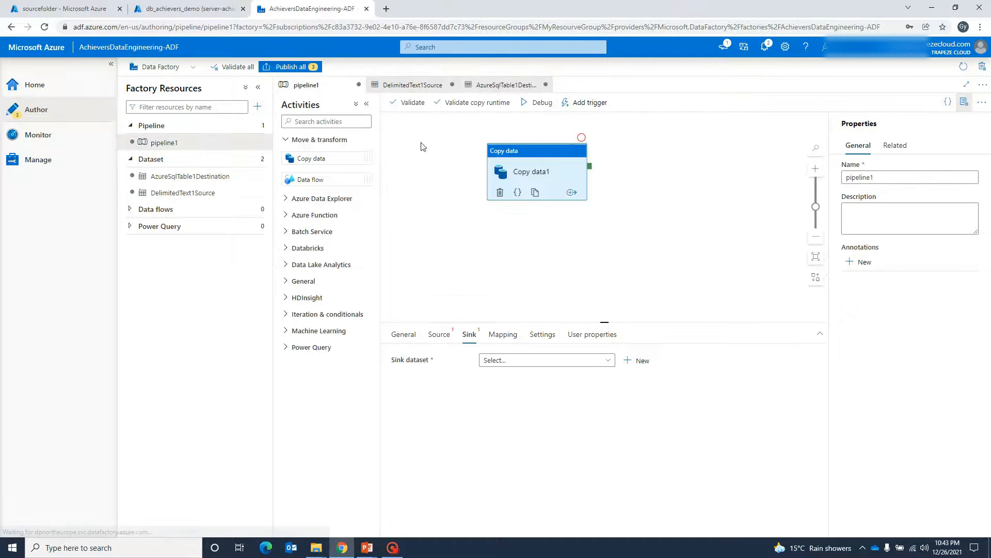
left_click(438, 334)
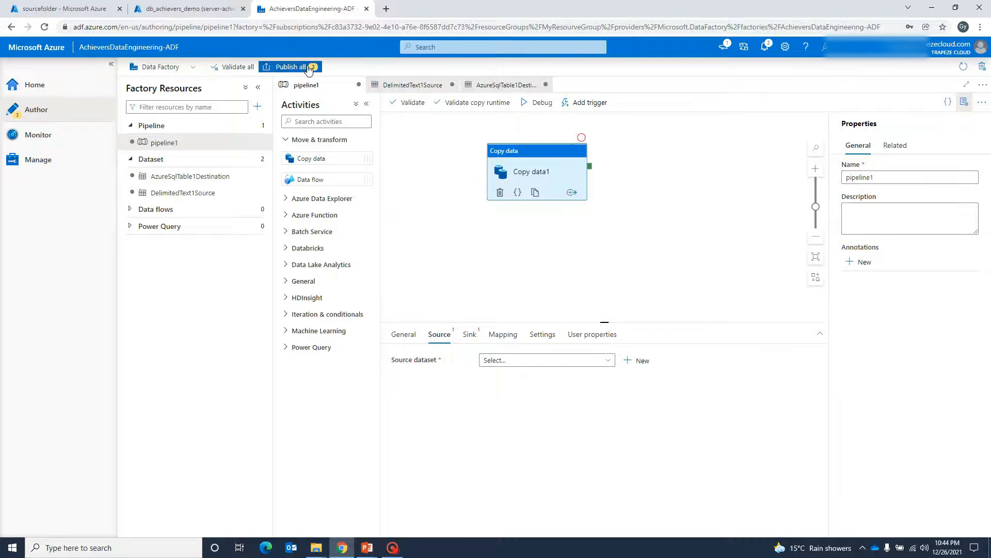
left_click(397, 85)
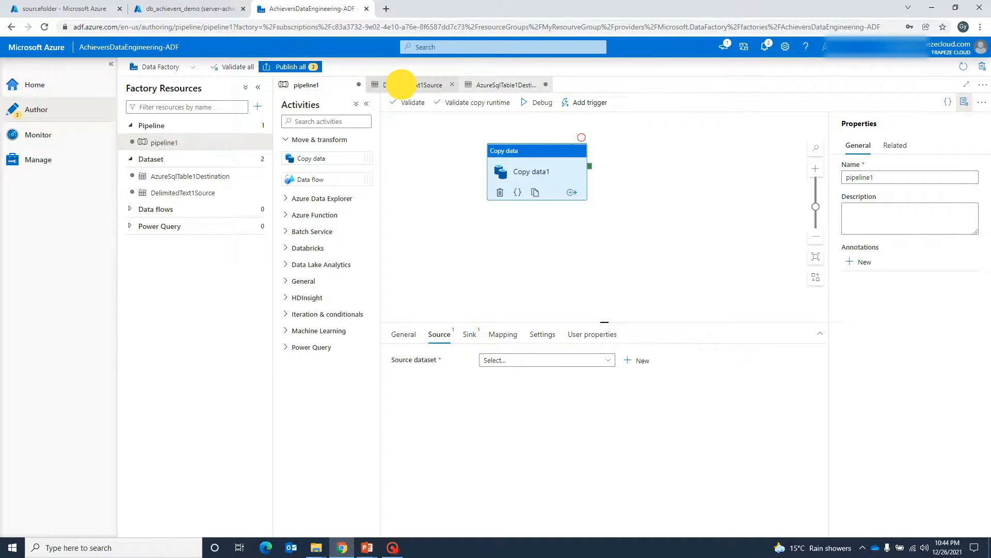
left_click(306, 85)
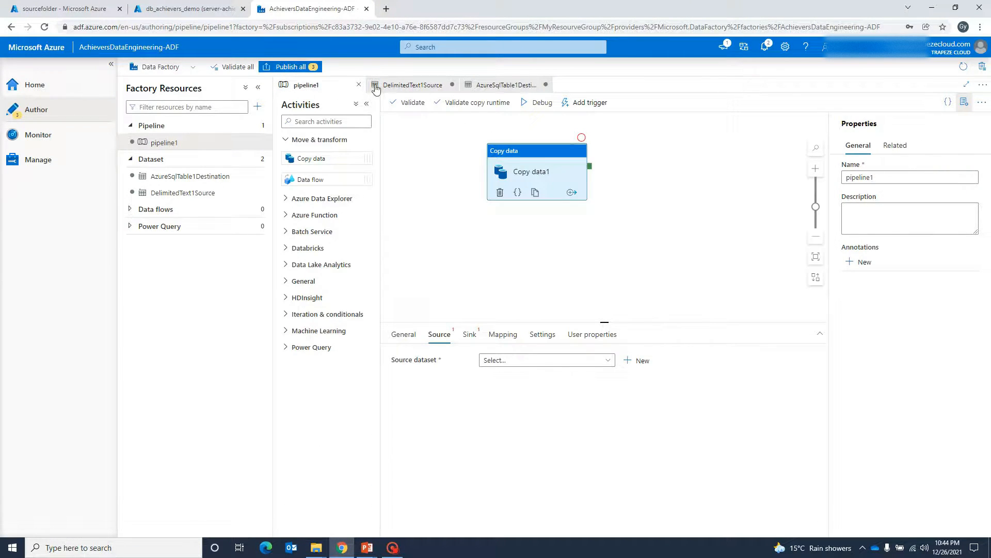
left_click(407, 84)
left_click(490, 86)
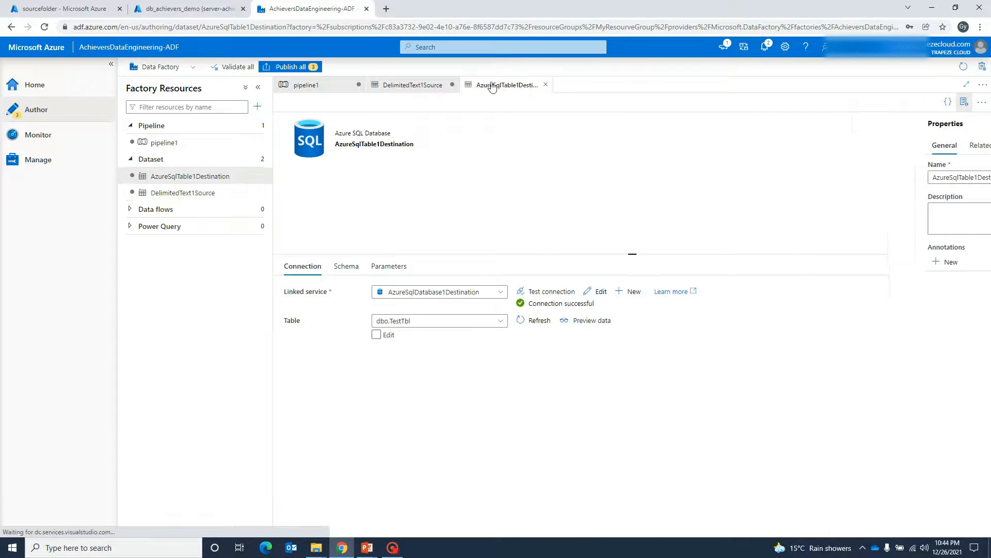
left_click(421, 85)
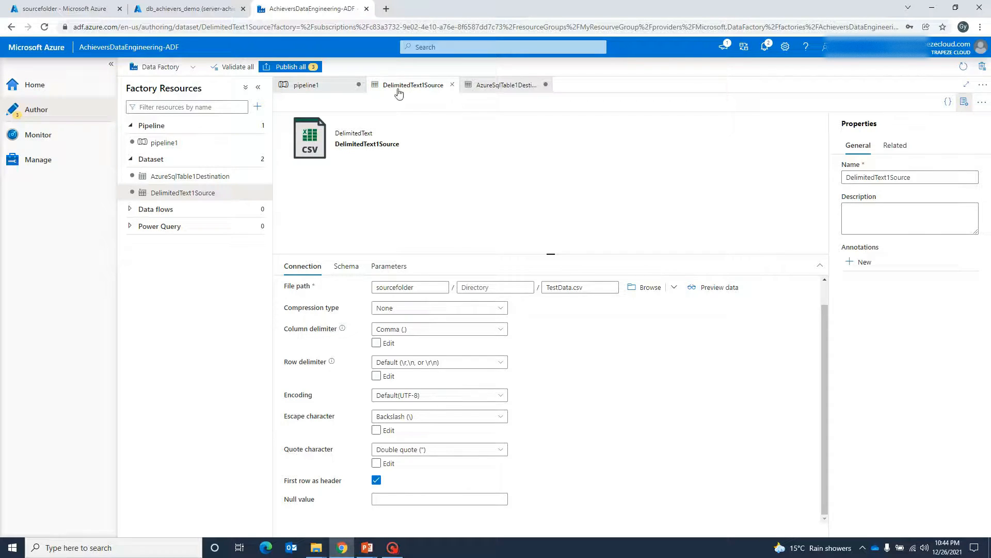
- In pipeline1, set the source dataset of the Copy data1 activity to DelimitedText1Source and look over its source options
left_click(304, 84)
left_click(547, 155)
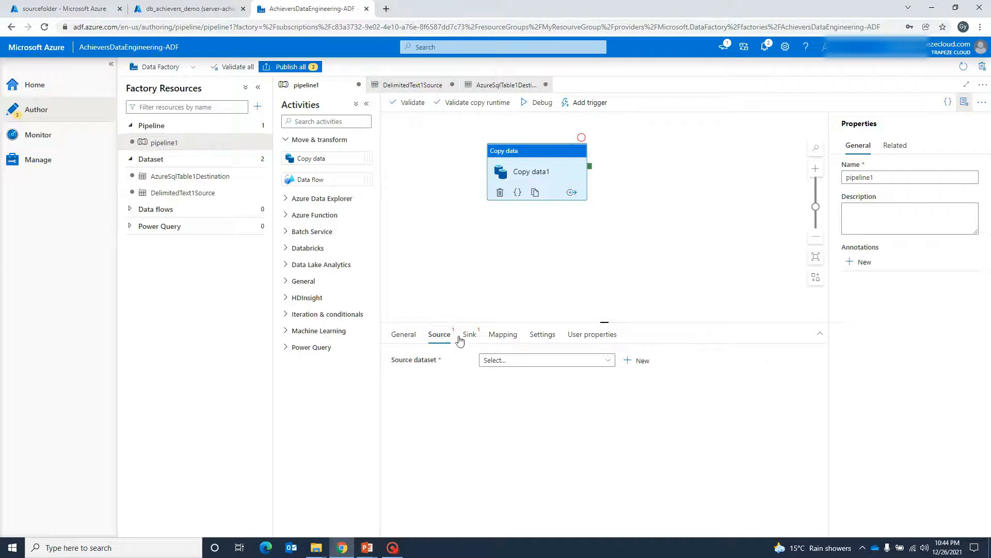
left_click(609, 360)
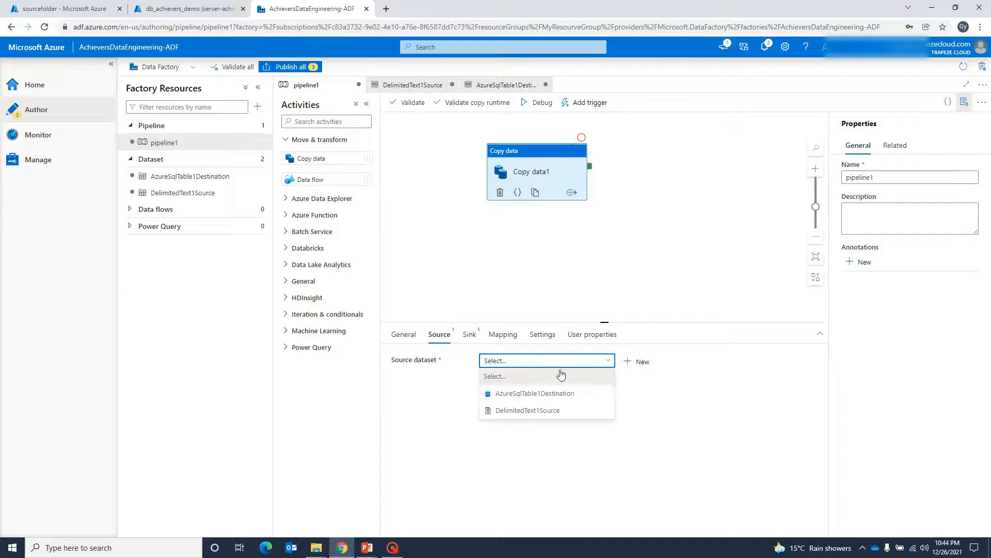
left_click(537, 411)
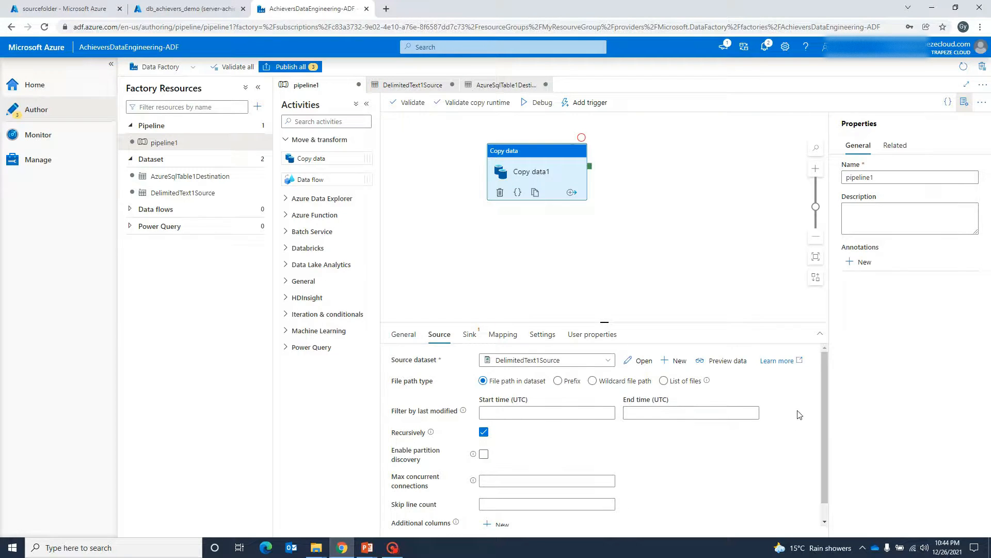
scroll(602, 434, "down", 1)
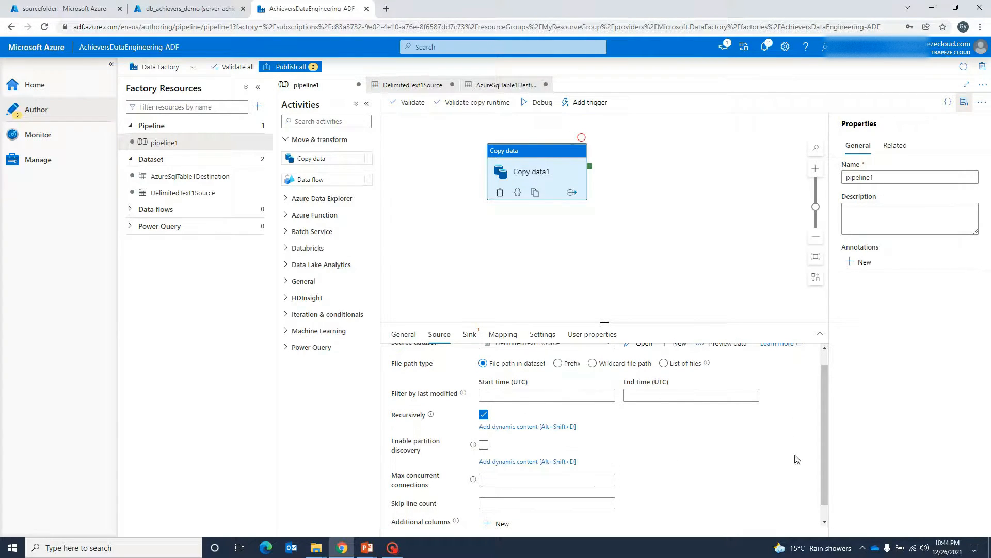
scroll(780, 437, "up", 1)
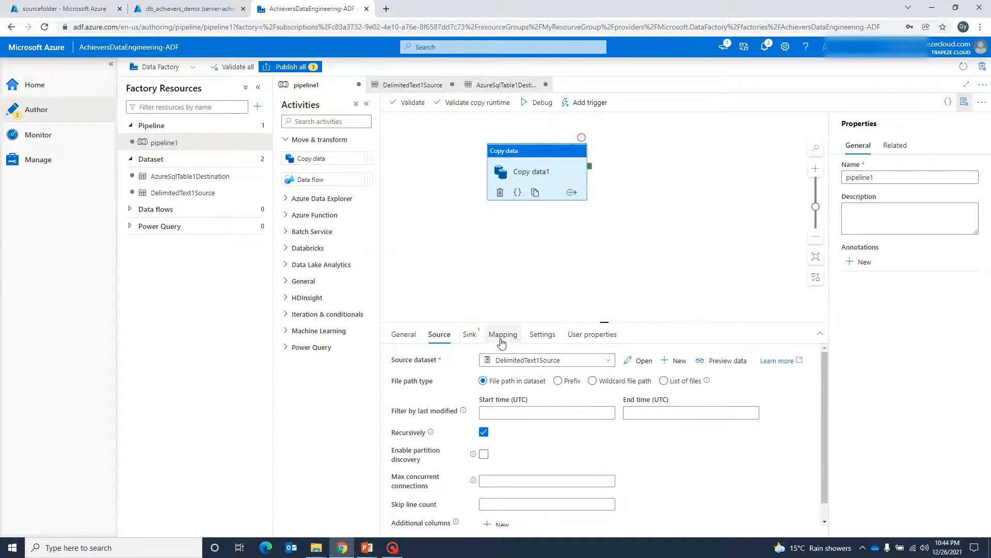
- Set the sink dataset of the Copy data1 activity to AzureSqlTable1Destination
left_click(471, 334)
left_click(570, 360)
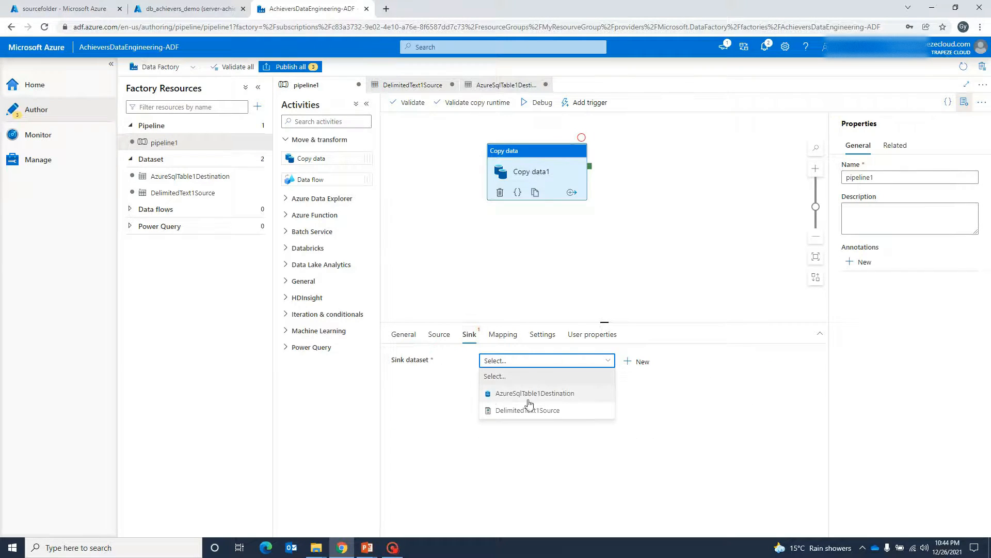
left_click(543, 395)
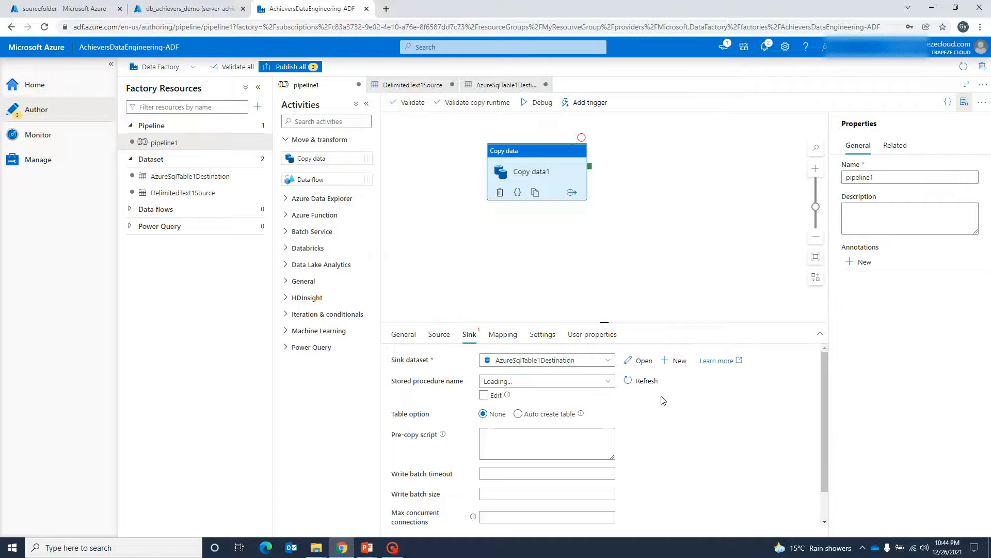
- Import the schemas for the copy activity's mapping and review the source-to-destination columns and their types
left_click(509, 335)
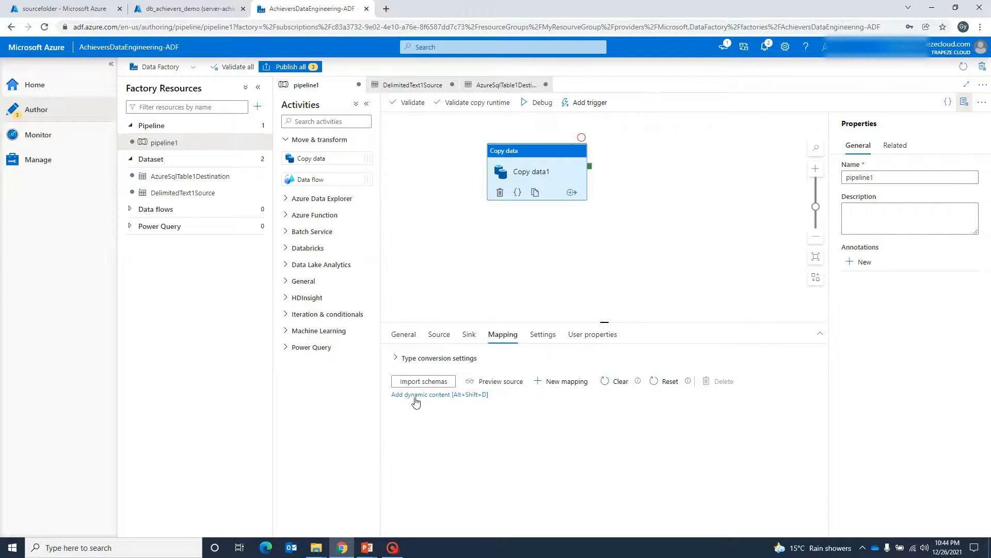
left_click(421, 382)
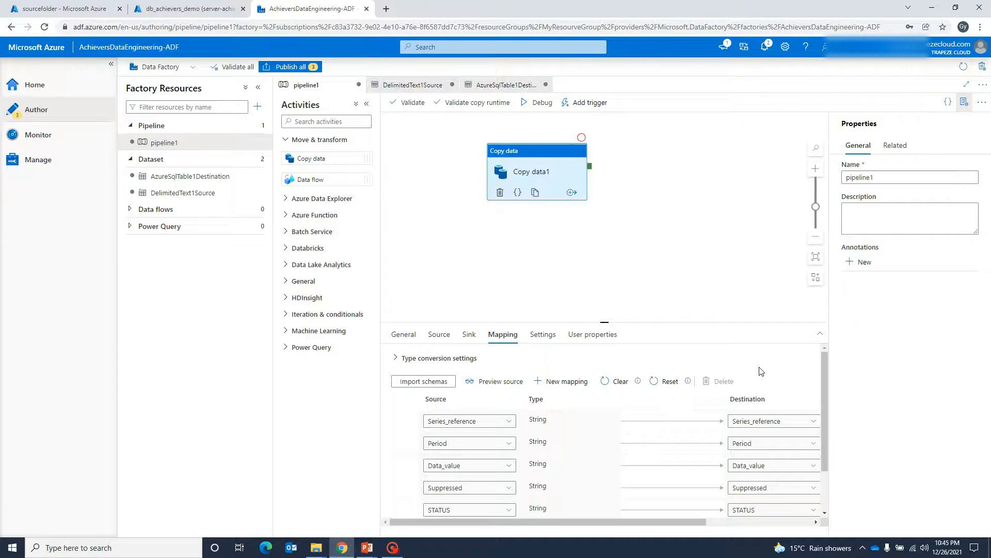
scroll(704, 413, "down", 2)
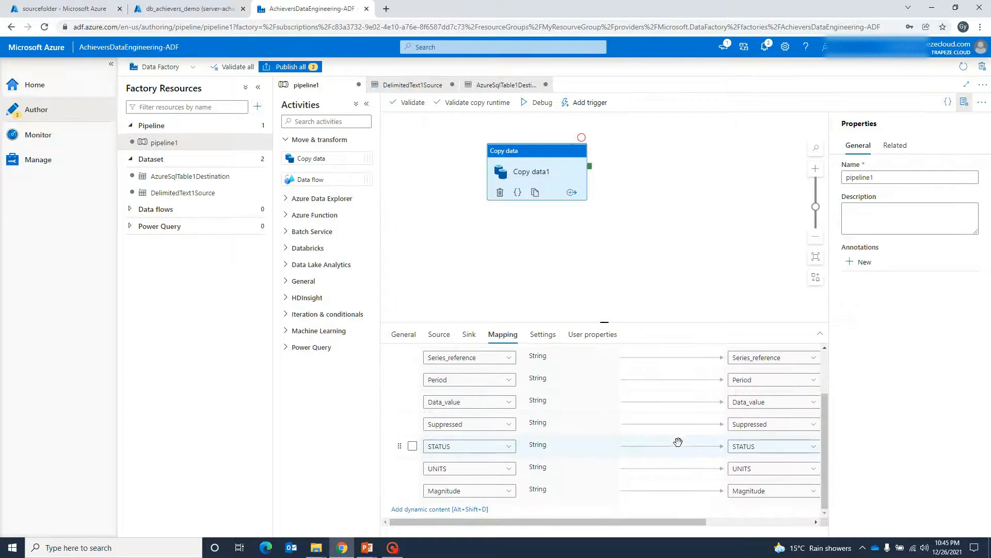
left_click_drag(829, 465, 829, 404)
left_click_drag(685, 522, 732, 521)
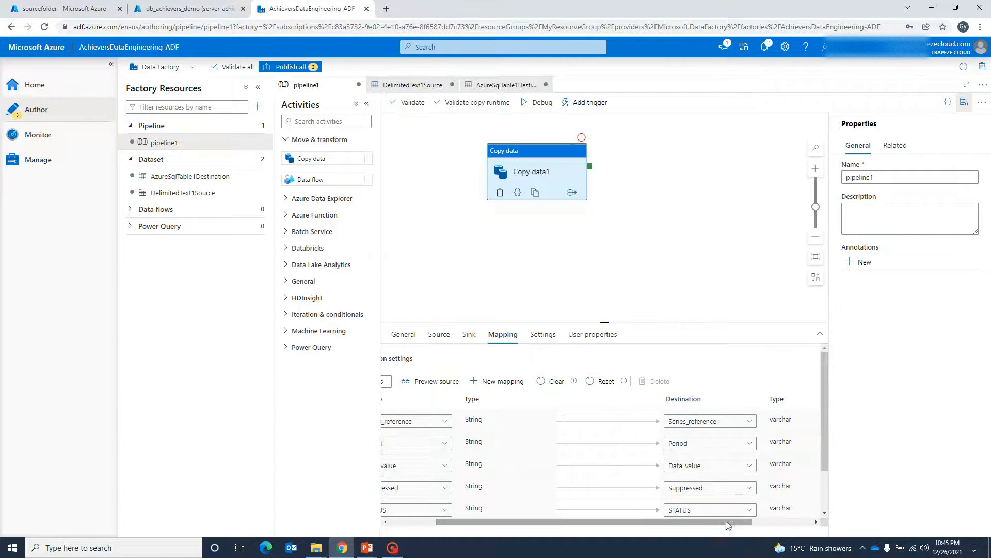
left_click_drag(614, 522, 566, 522)
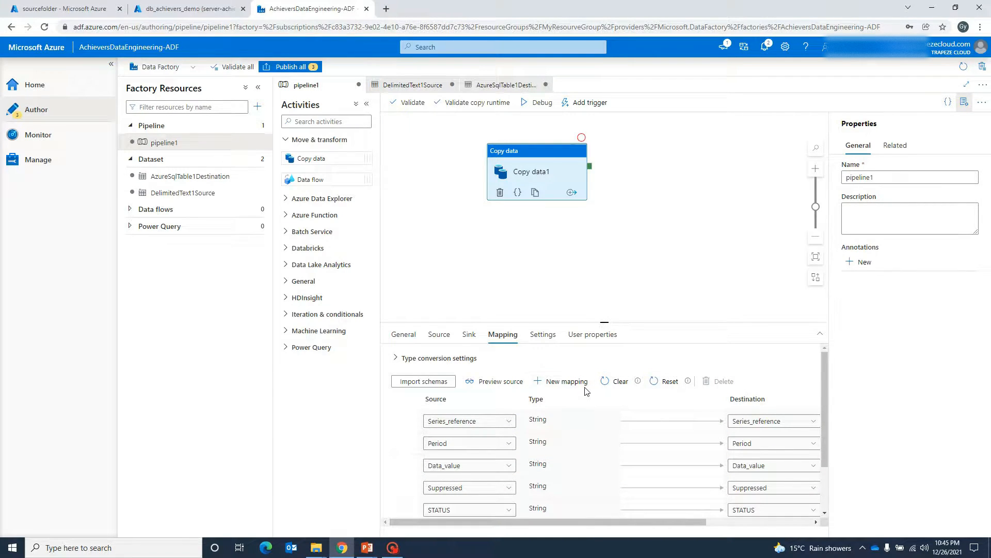
- Look through the copy activity's general copy settings, user properties, and source and sink configuration
left_click(549, 339)
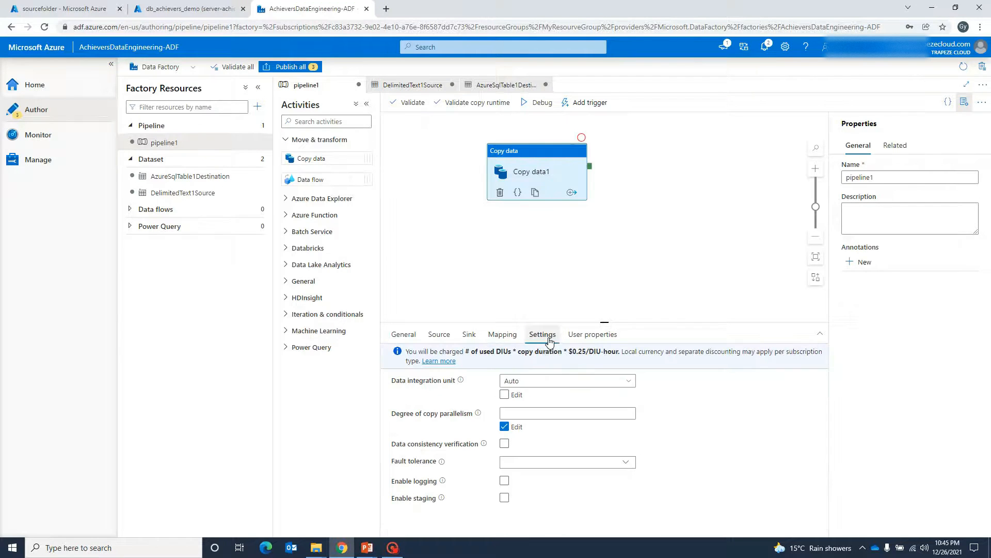
left_click(617, 337)
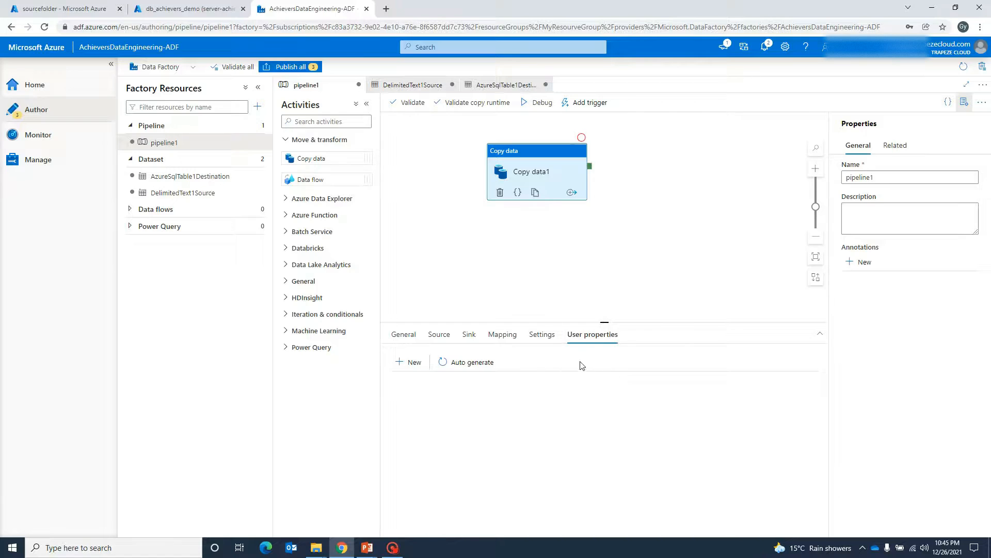
left_click(542, 337)
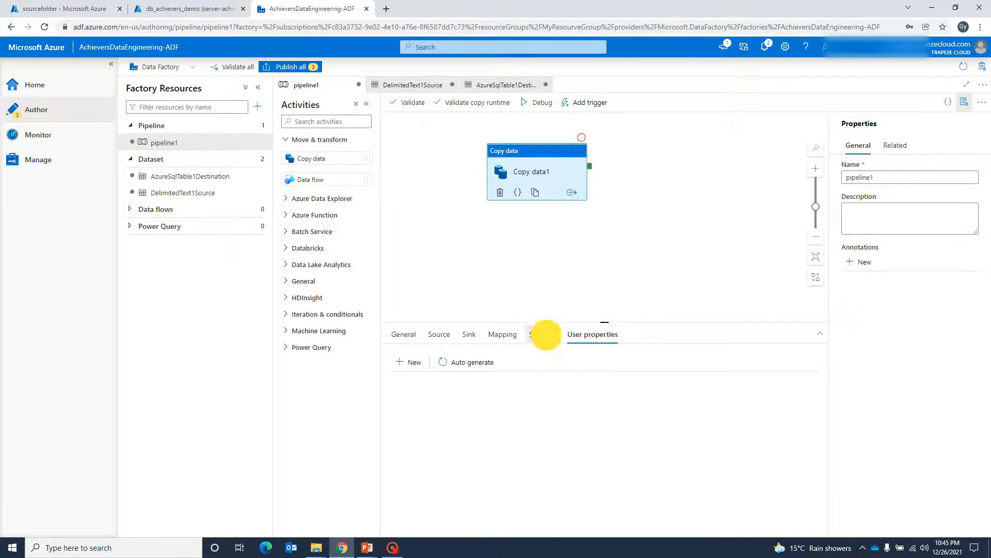
left_click(452, 334)
left_click(468, 334)
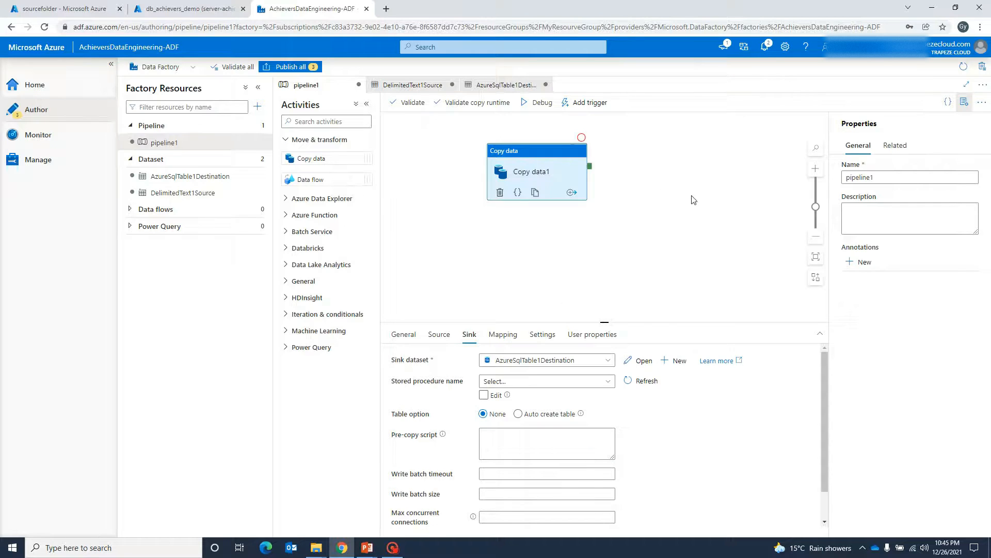
- Validate pipeline1, read the validation output and close it
left_click(410, 106)
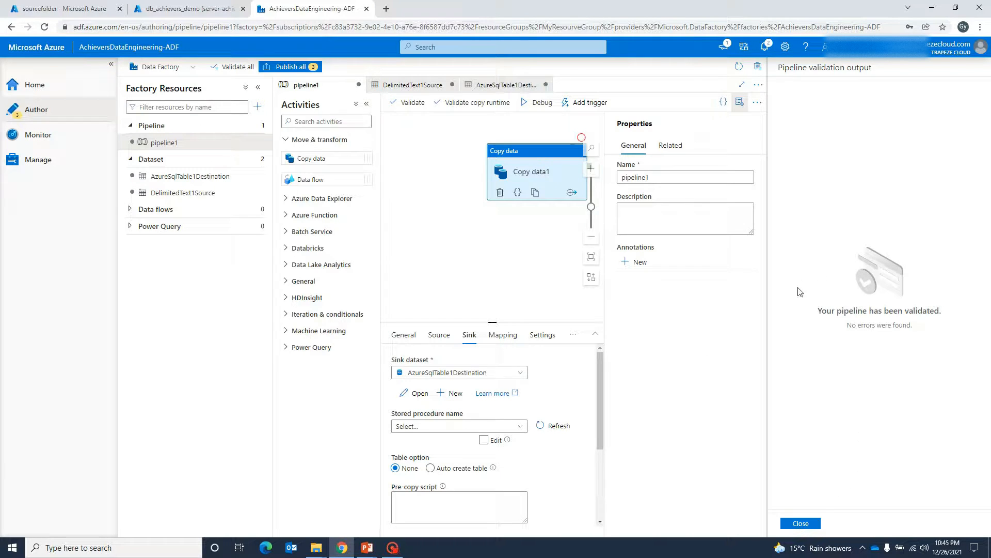
left_click_drag(847, 325, 893, 361)
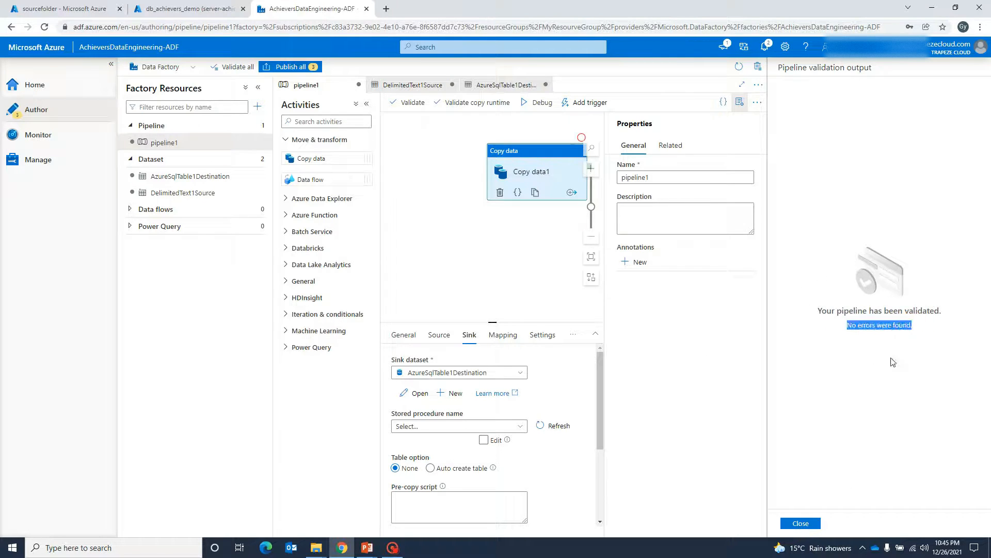
left_click(801, 523)
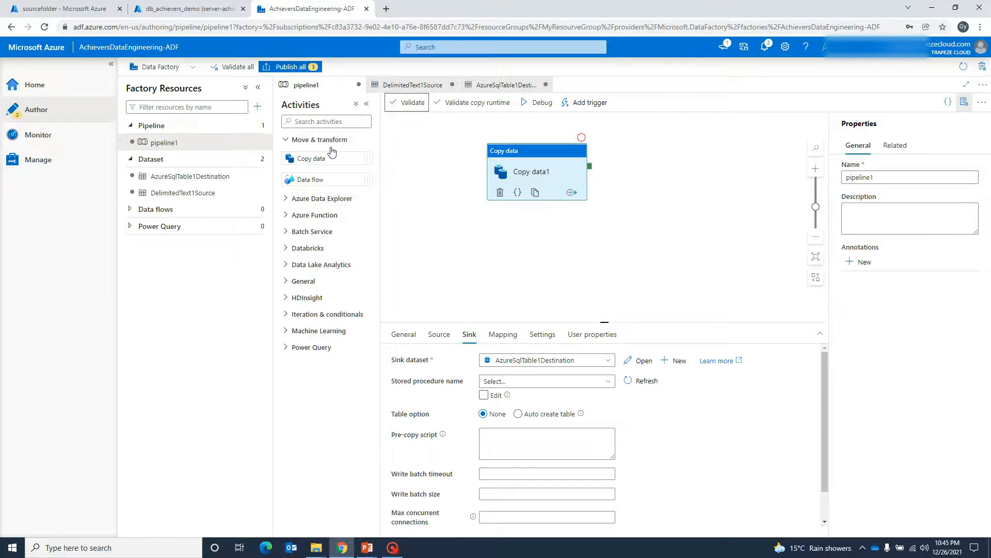
- Run pipeline1 in debug mode and examine the Copy data1 run details in the output
left_click(531, 104)
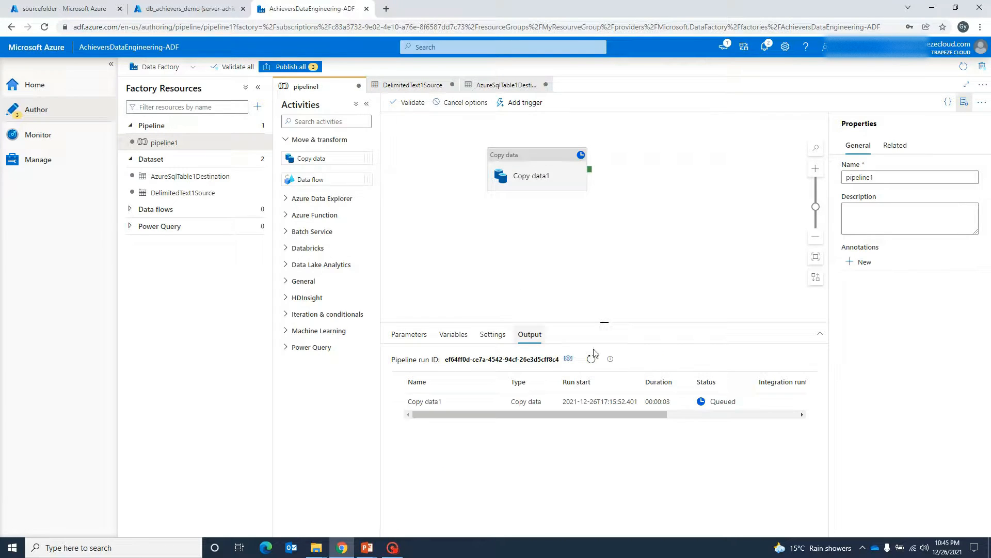
left_click_drag(439, 414, 606, 412)
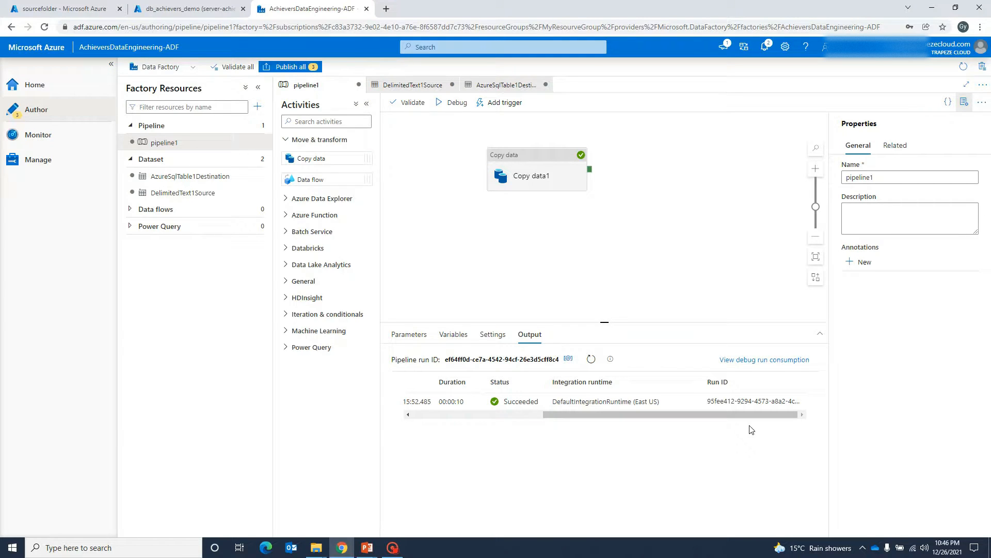
left_click_drag(636, 414, 439, 414)
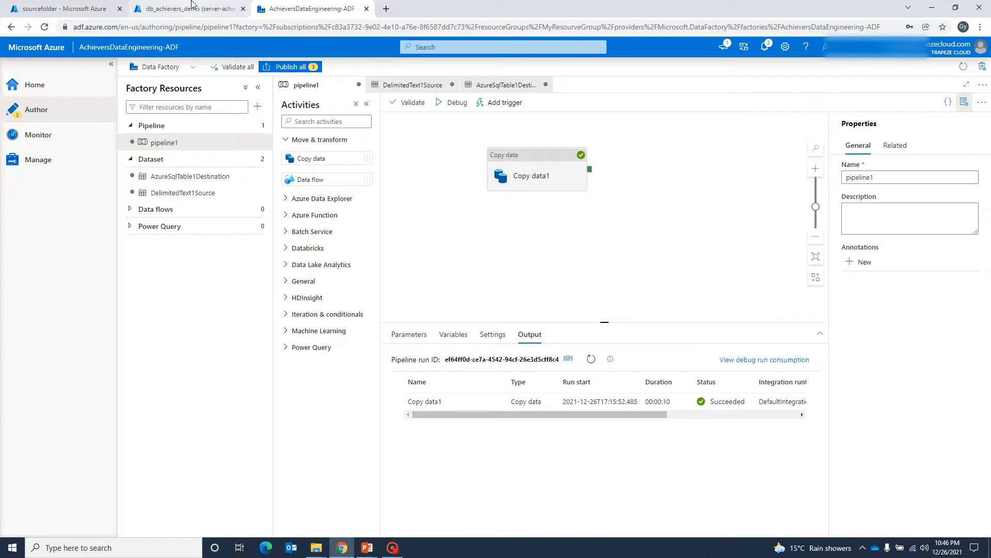
- Switch to the Azure portal's query editor for db_achievers_demo and run only the query Select * from dbo.TestTbl
left_click(174, 13)
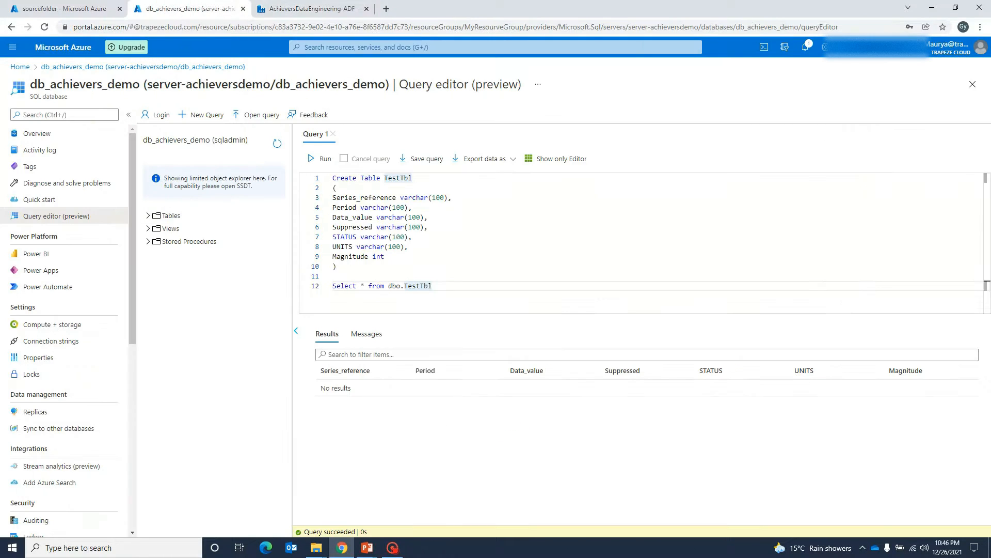
left_click_drag(434, 286, 330, 287)
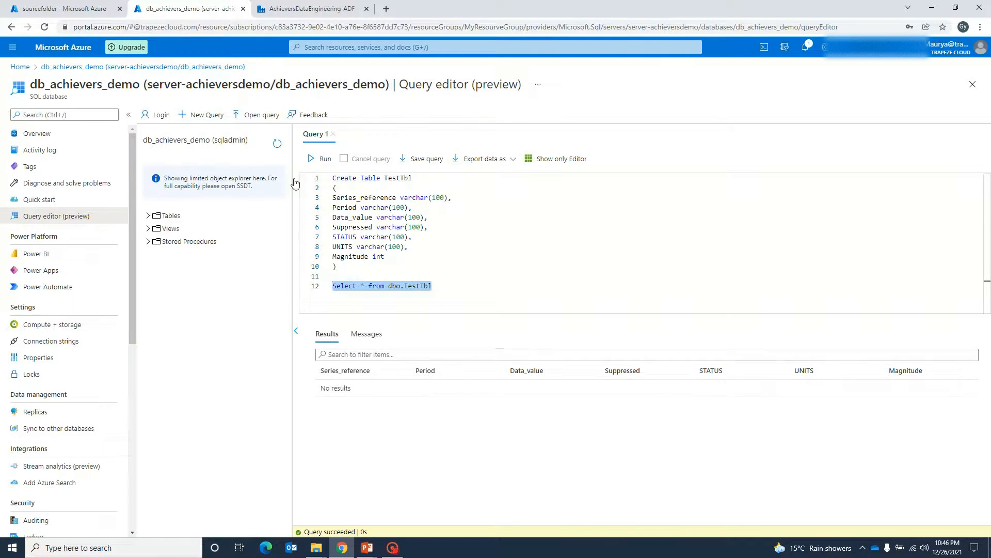
left_click(313, 159)
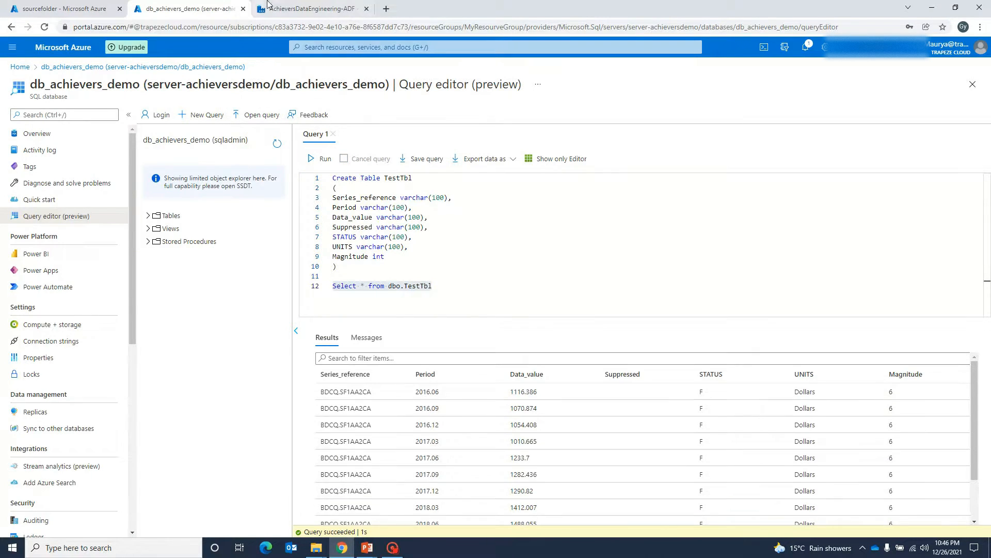
- Switch back to Azure Data Factory and open the run details of the Copy data1 activity
left_click(304, 10)
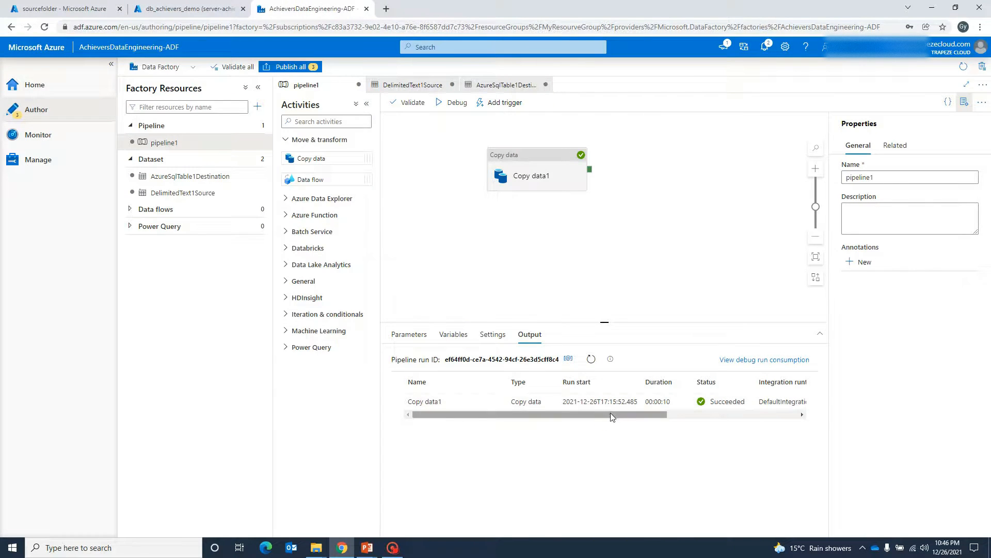
left_click_drag(610, 414, 474, 419)
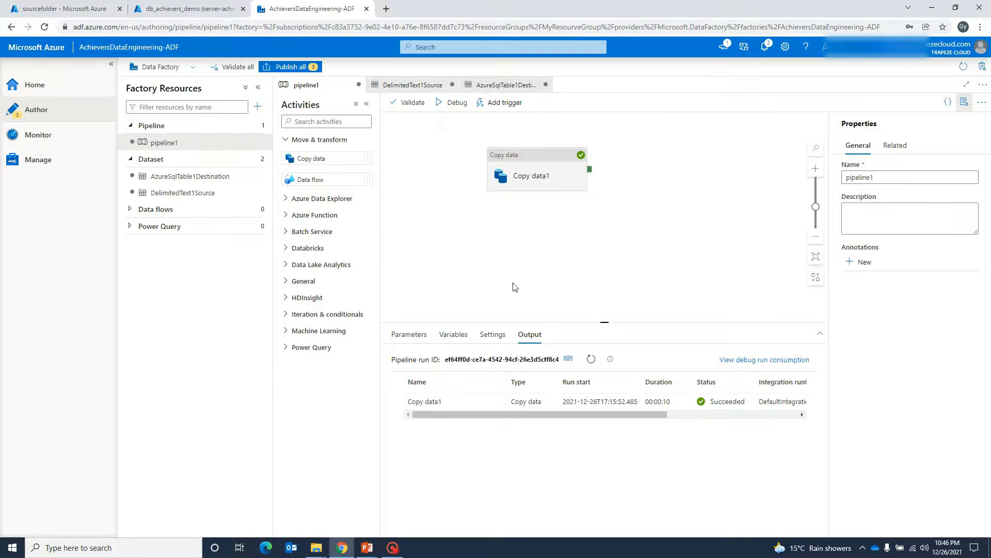
mouse_move(473, 405)
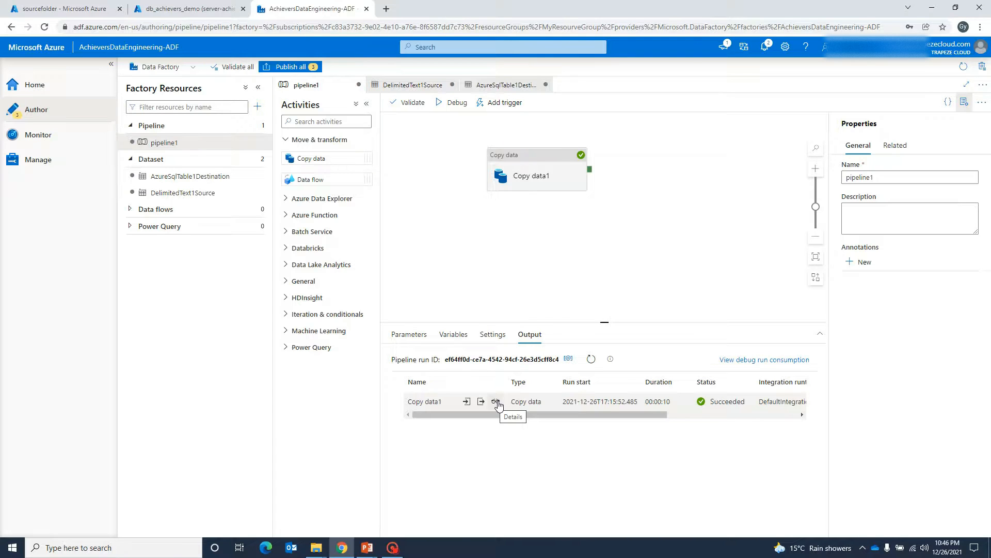
left_click(497, 404)
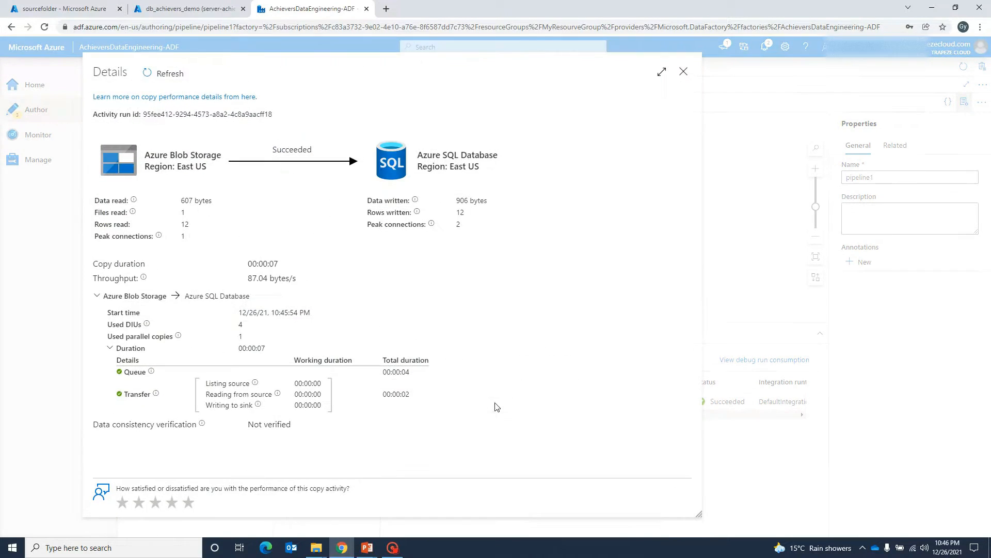
left_click_drag(239, 63, 248, 40)
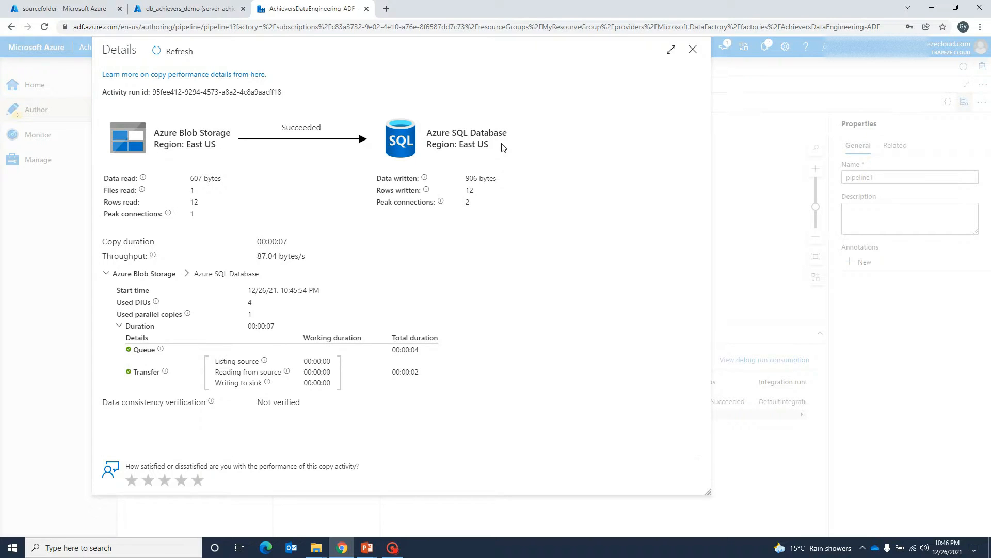
- Examine the source, data read and written, copy duration and throughput in the copy run details, and close them
left_click_drag(150, 129, 227, 150)
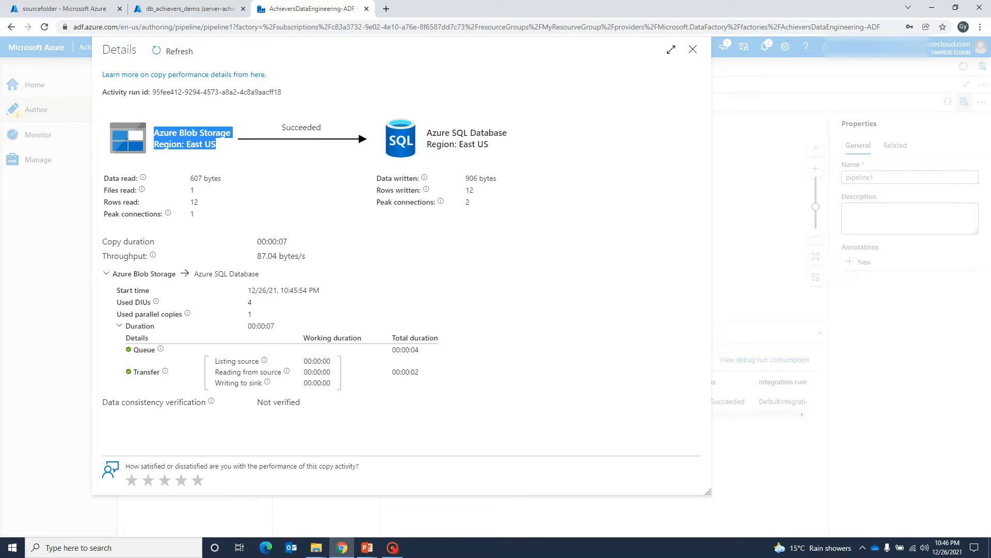
left_click_drag(189, 178, 222, 181)
left_click_drag(465, 178, 516, 176)
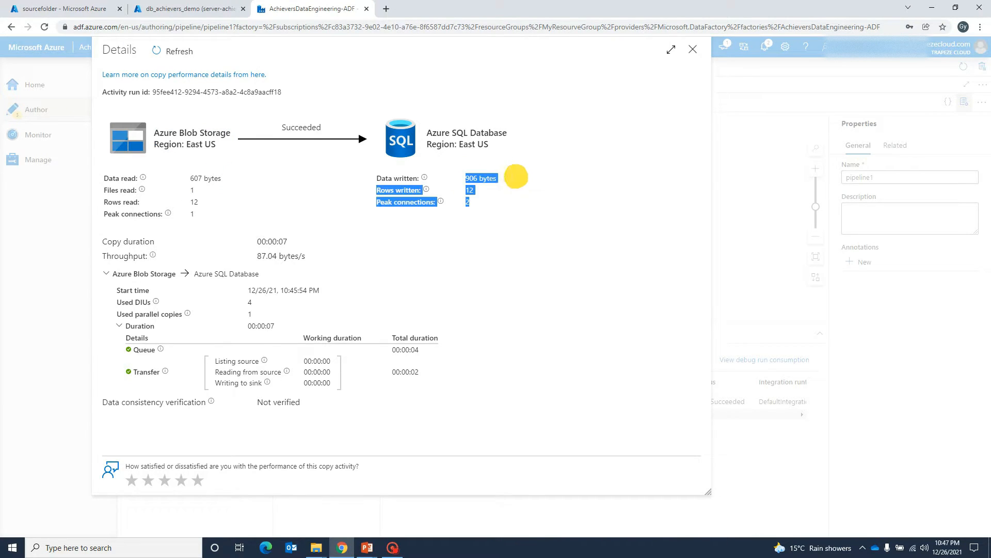
left_click(520, 177)
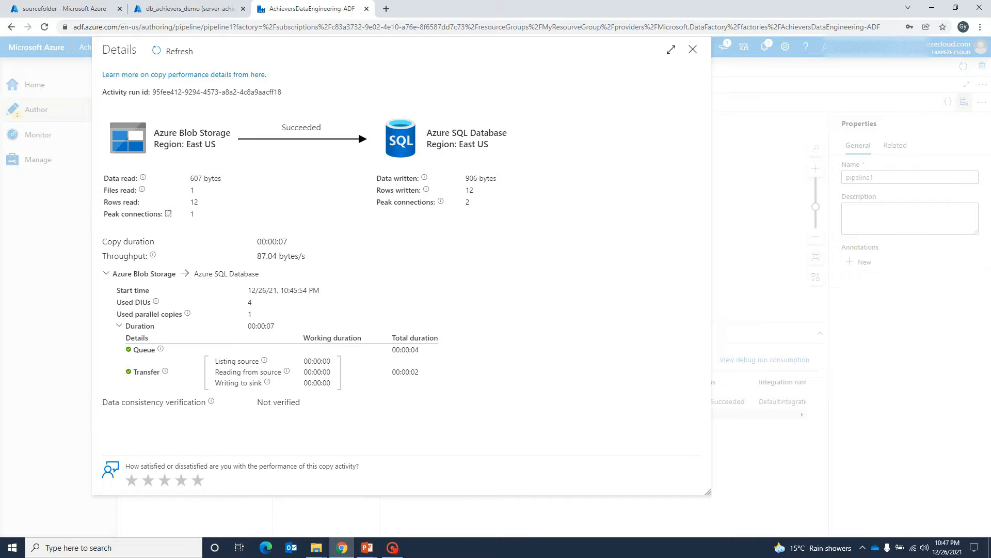
left_click_drag(103, 241, 294, 244)
left_click(302, 246)
left_click_drag(254, 258, 329, 261)
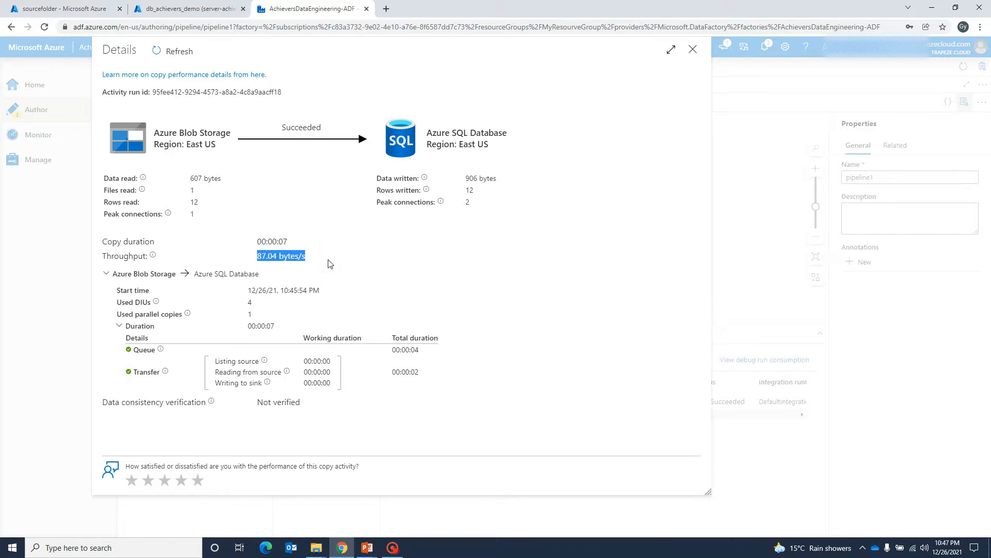
left_click(324, 266)
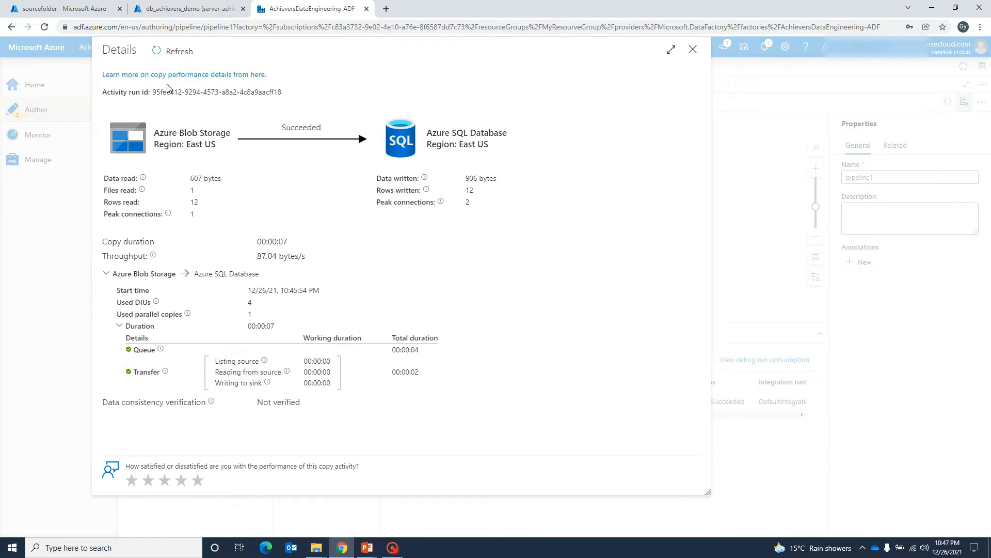
left_click(693, 50)
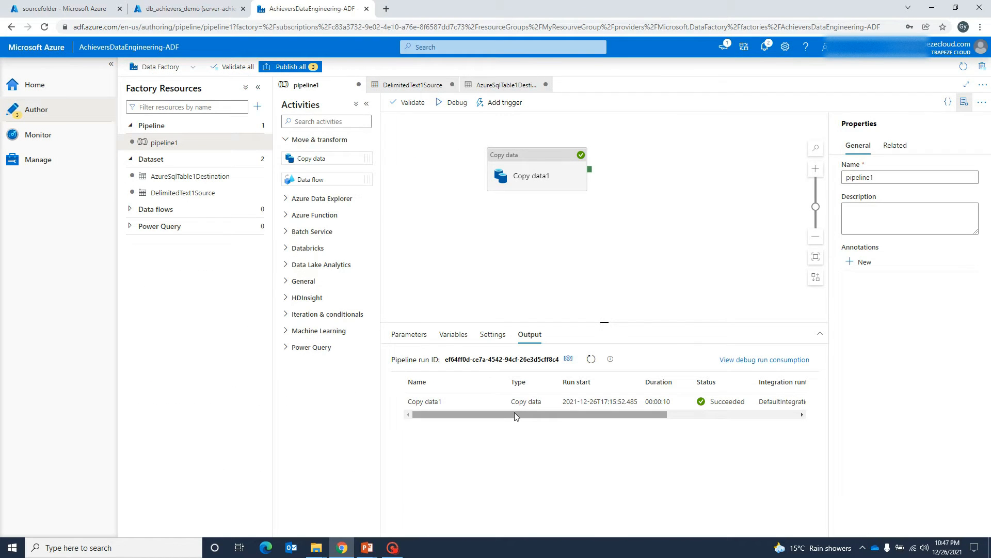
- Check the TestTbl query results in the Azure portal's query editor again and return to pipeline1 in Data Factory
left_click_drag(514, 412, 434, 413)
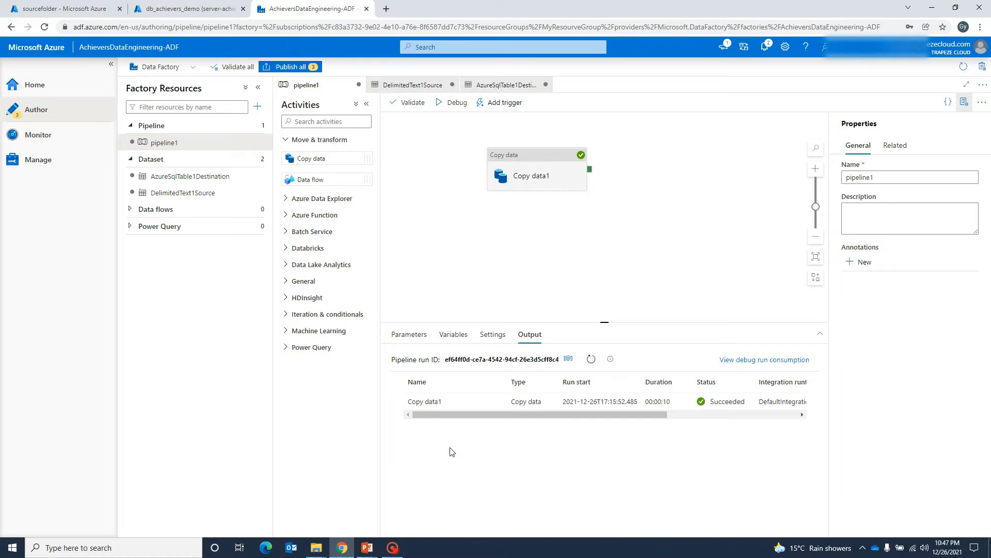
left_click(188, 10)
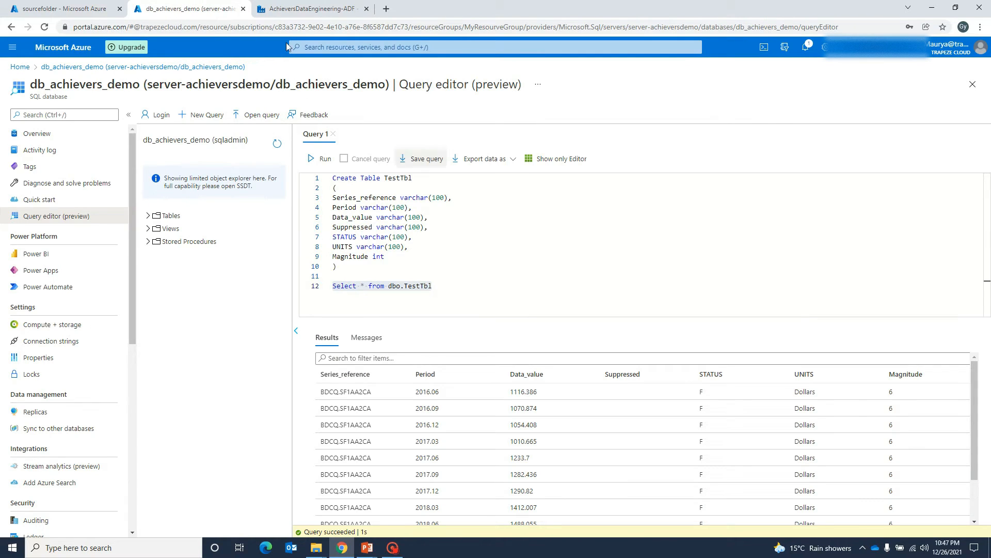
left_click(297, 8)
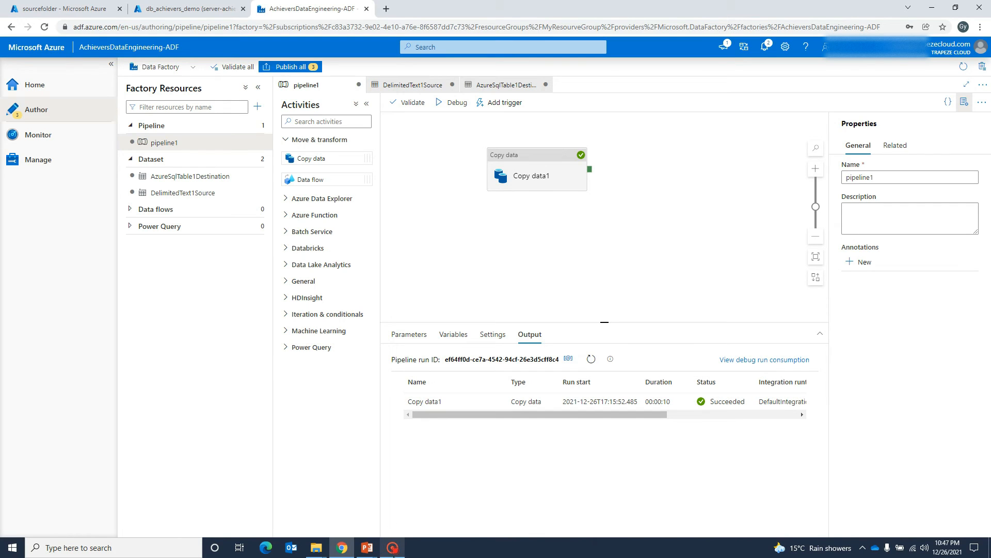
left_click(393, 547)
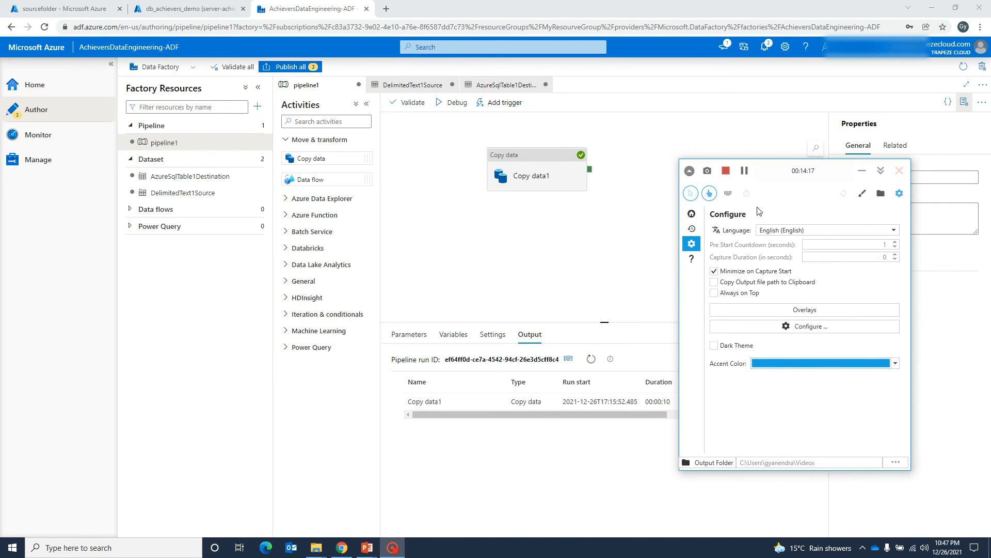